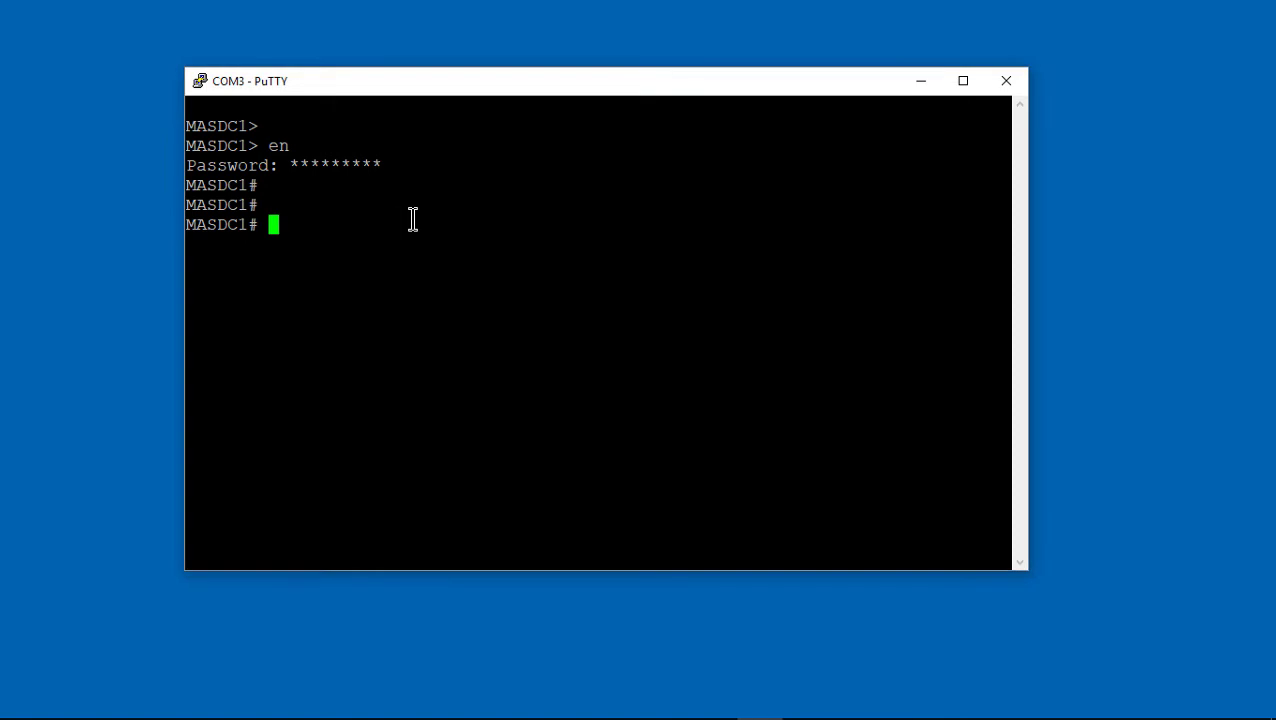
Shut down the FirePOWER module with 'sw-module module sfr shutdown' and confirm
text(sw-module)
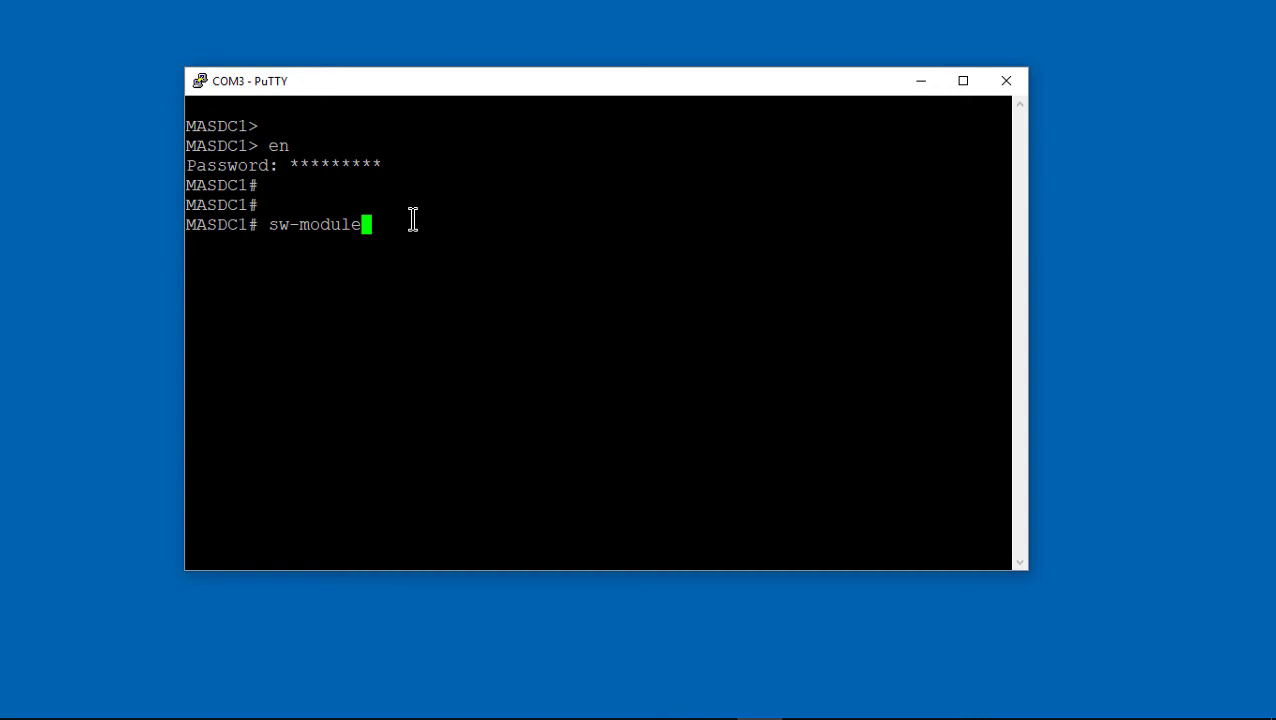
text( module sfr shgutdown)
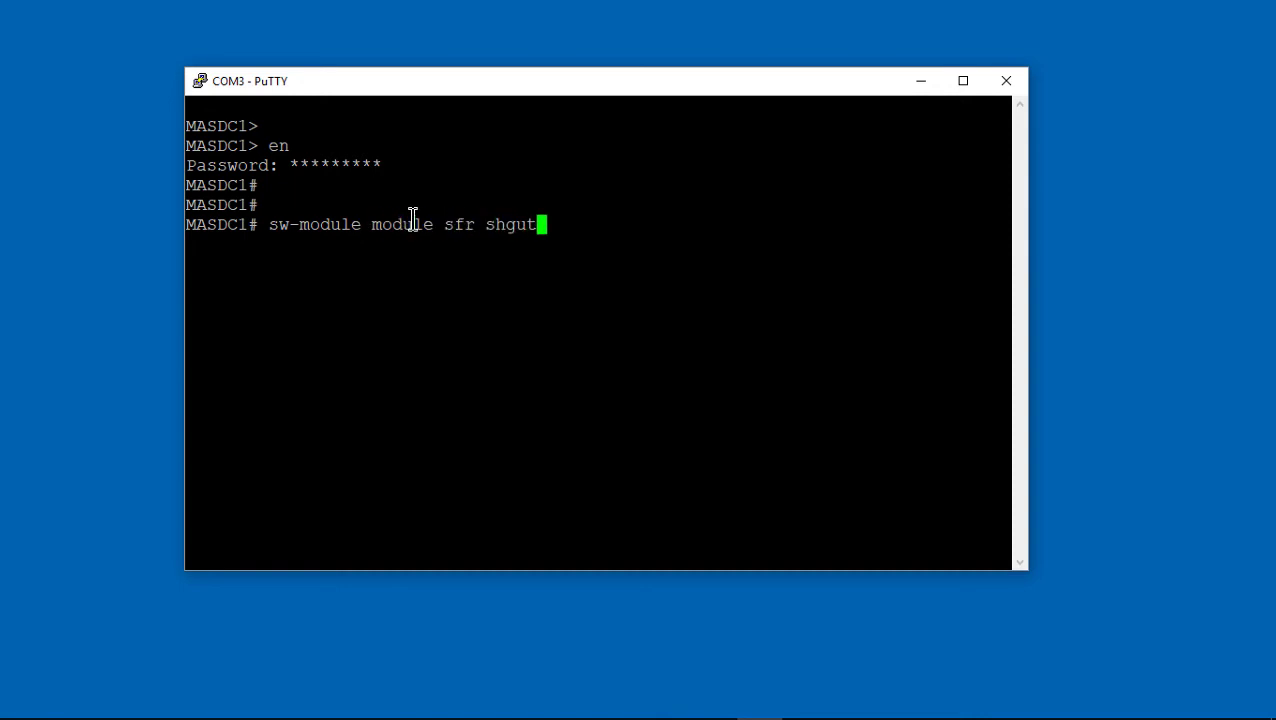
key(BackSpace)
key(BackSpace)
key(BackSpace)
key(BackSpace)
key(BackSpace)
key(BackSpace)
key(BackSpace)
text(utdown)
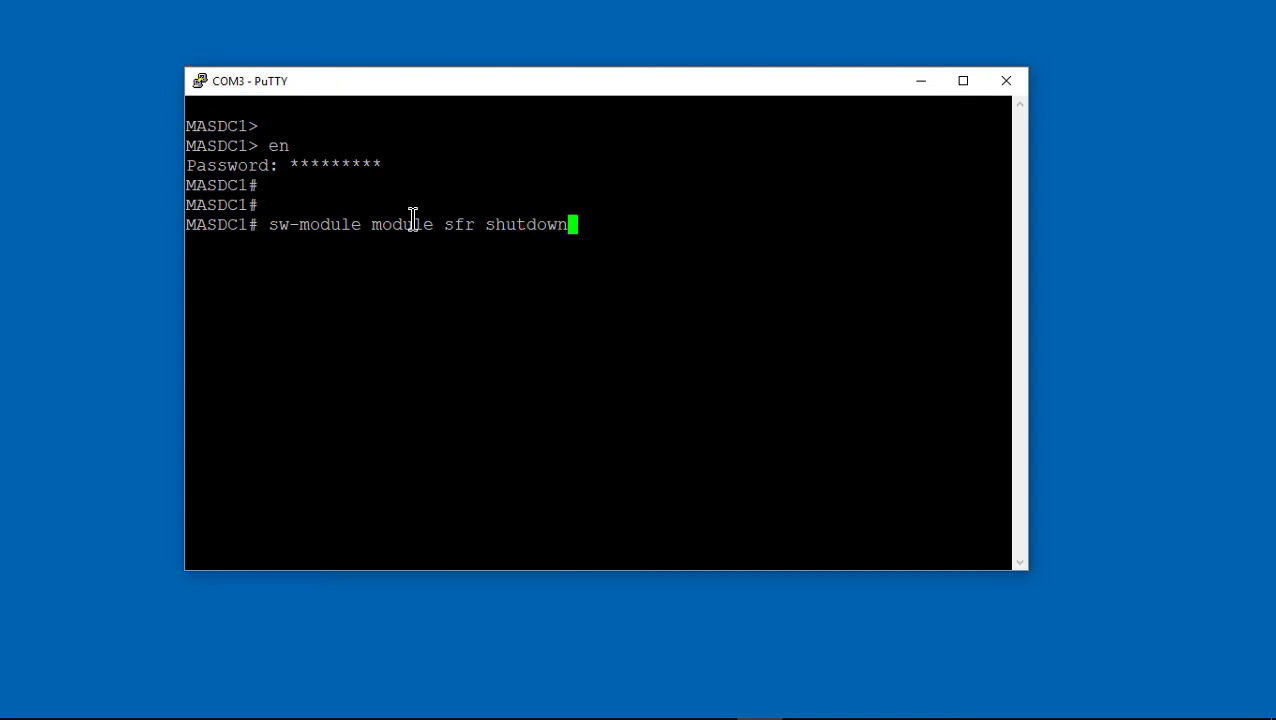
key(Return)
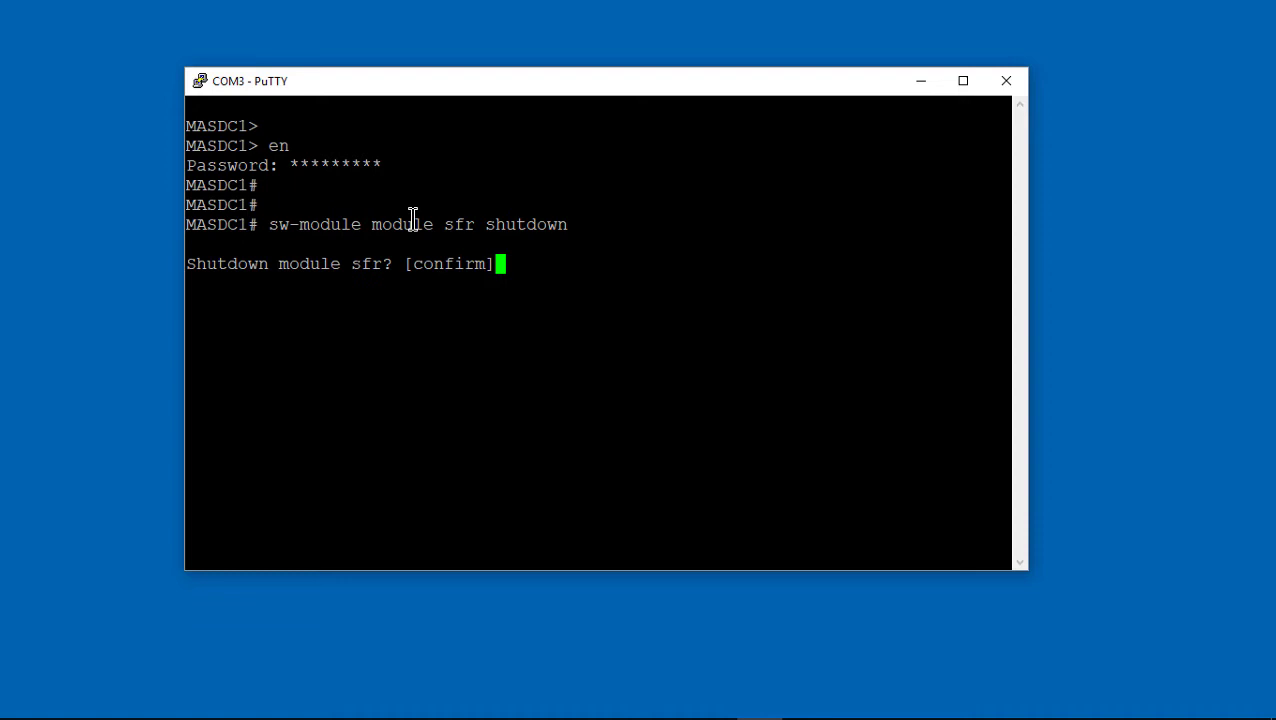
key(Return)
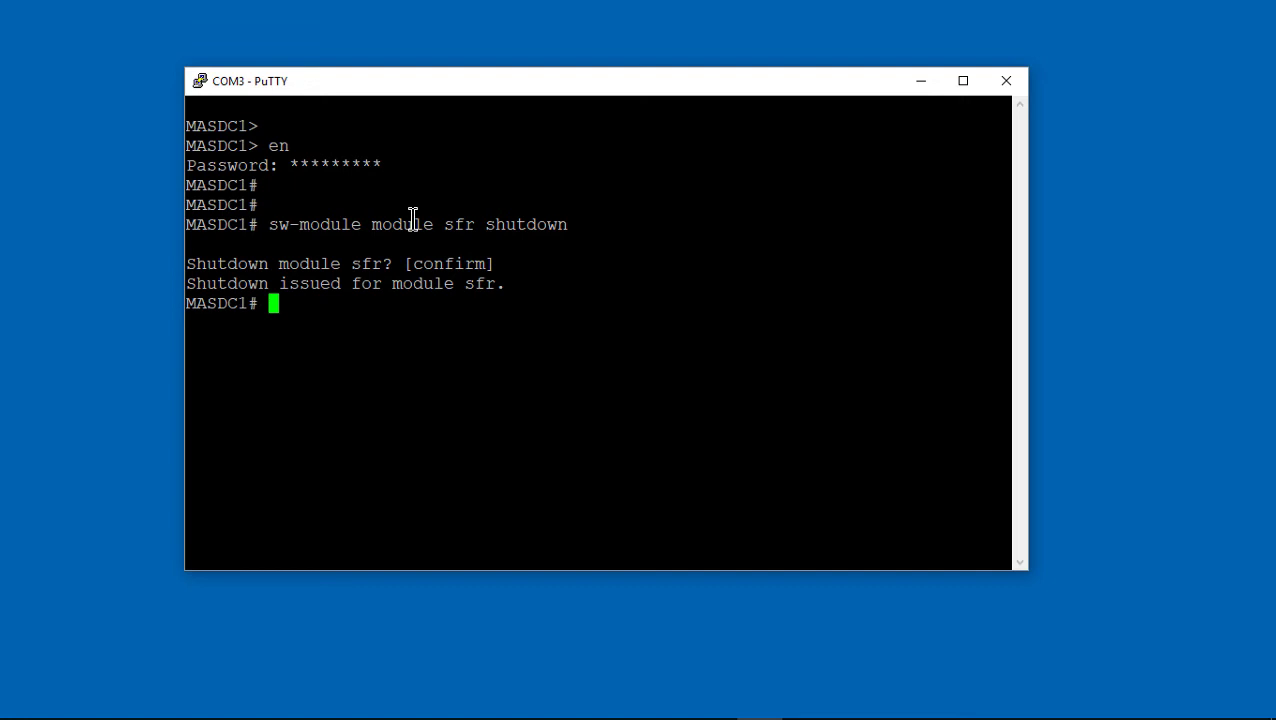
List the modules with 'sh module' and check that sfr runs version 5.4.1-211
text(sh module)
key(Return)
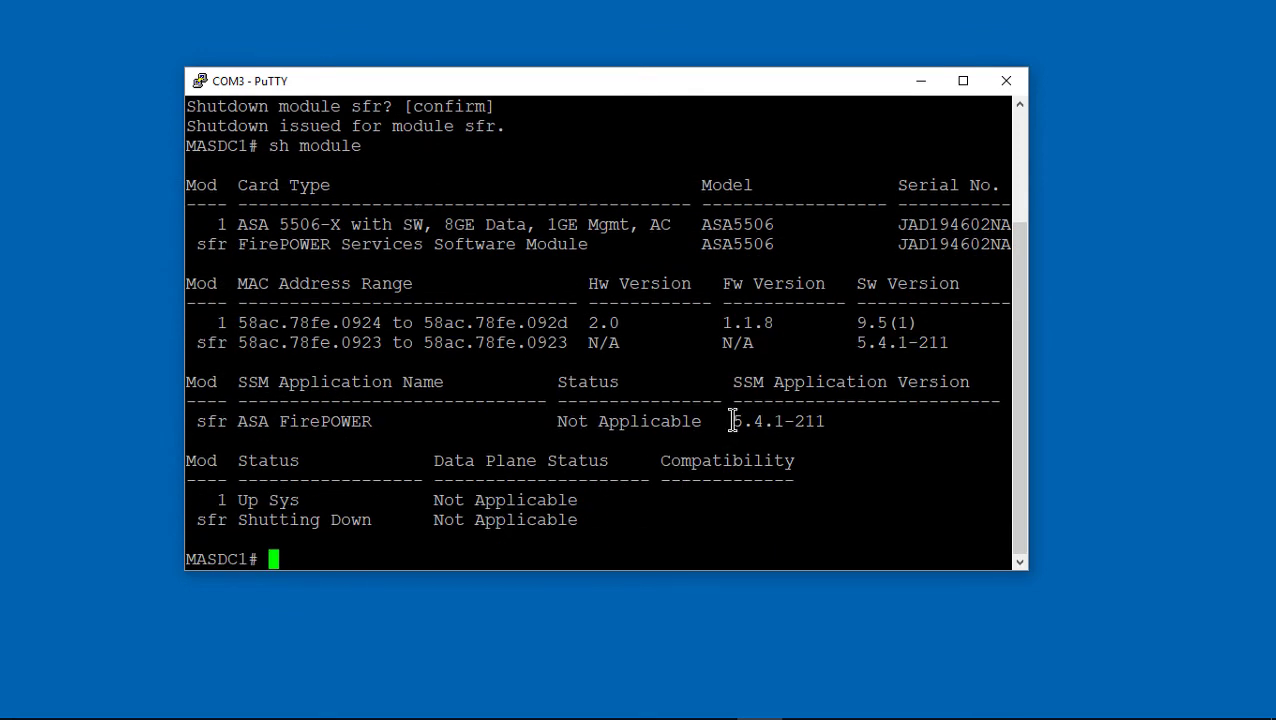
drag(729, 420, 856, 428)
click(321, 560)
Uninstall the module with 'sw-module module sfr uninstall' and confirm
text(sw-module)
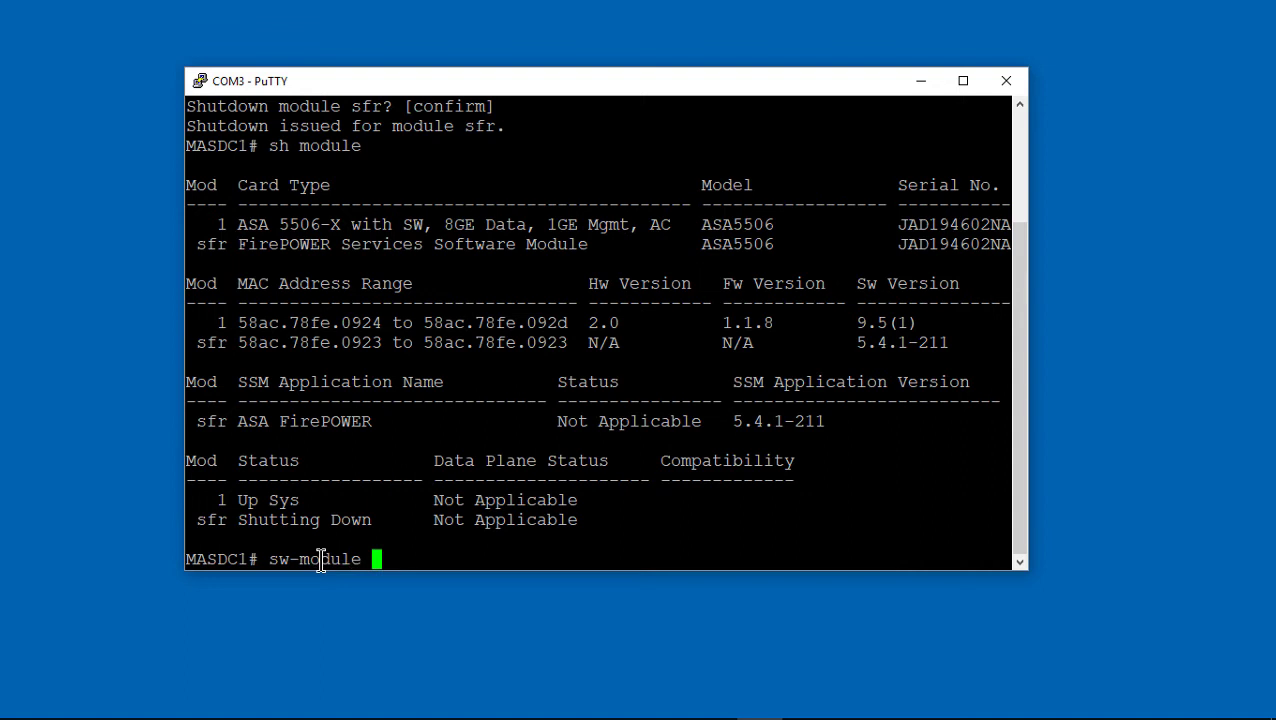
text( module )
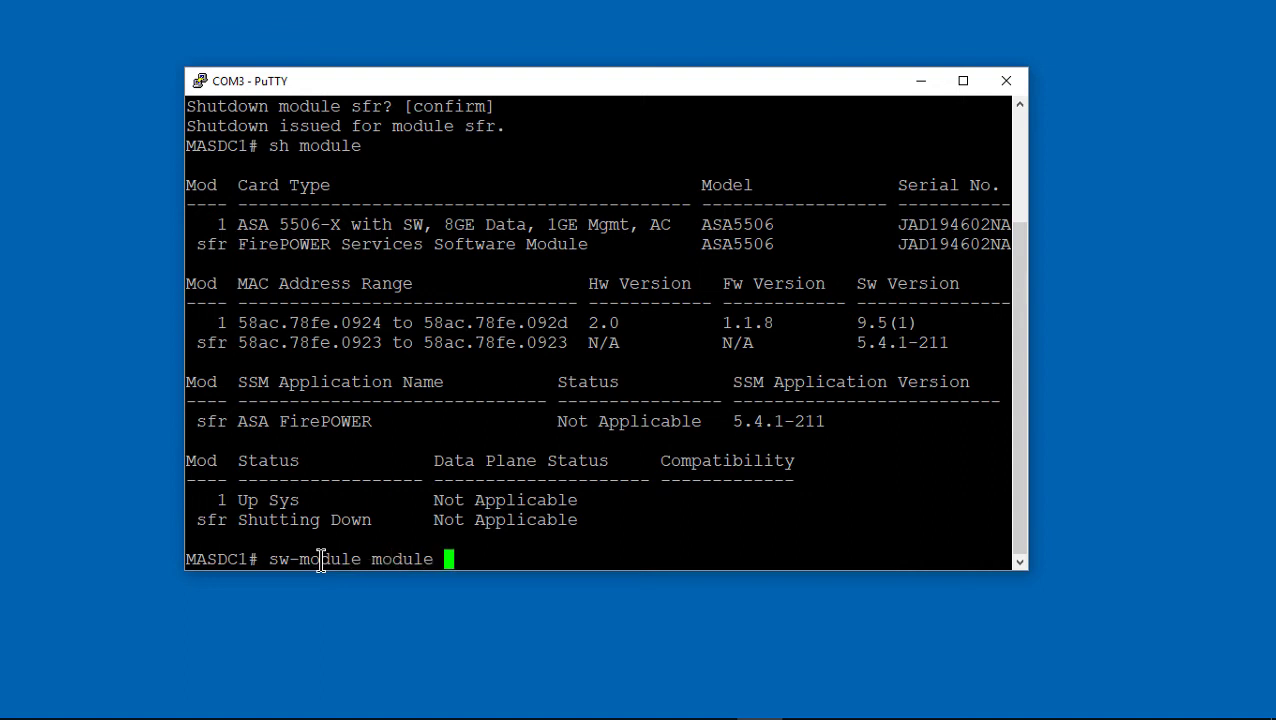
text(sfr unins)
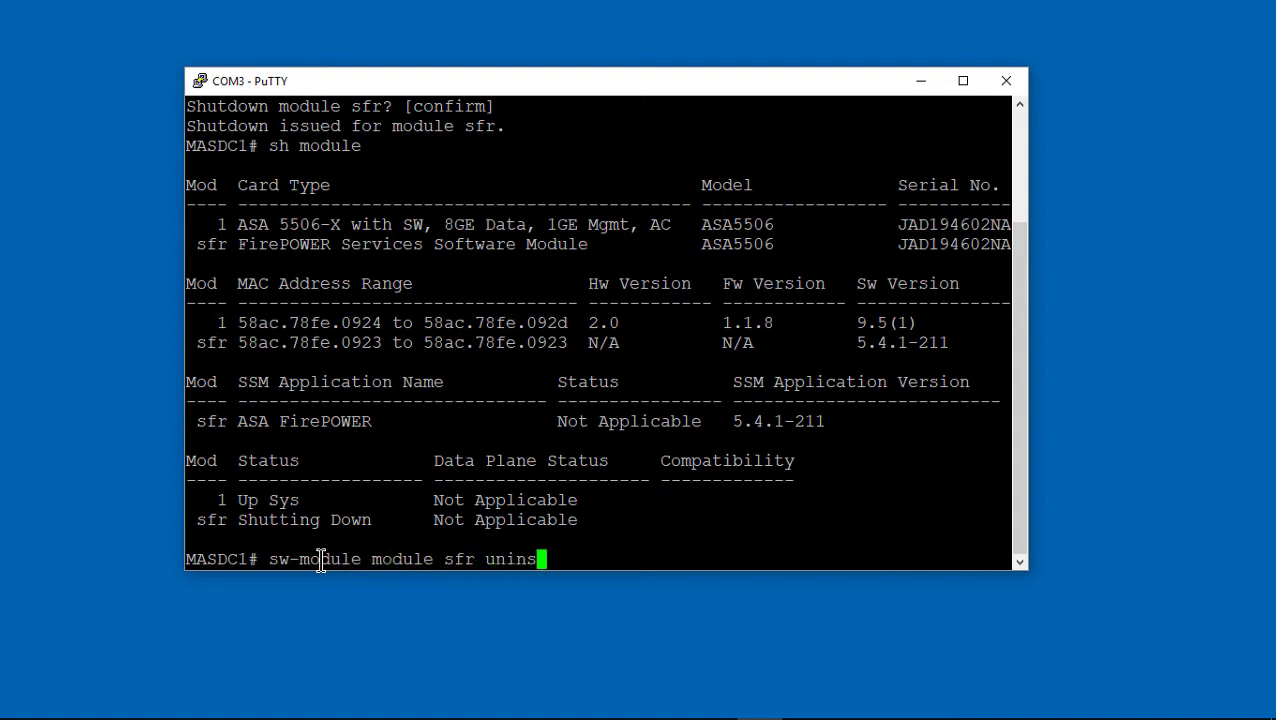
text(tall)
key(Return)
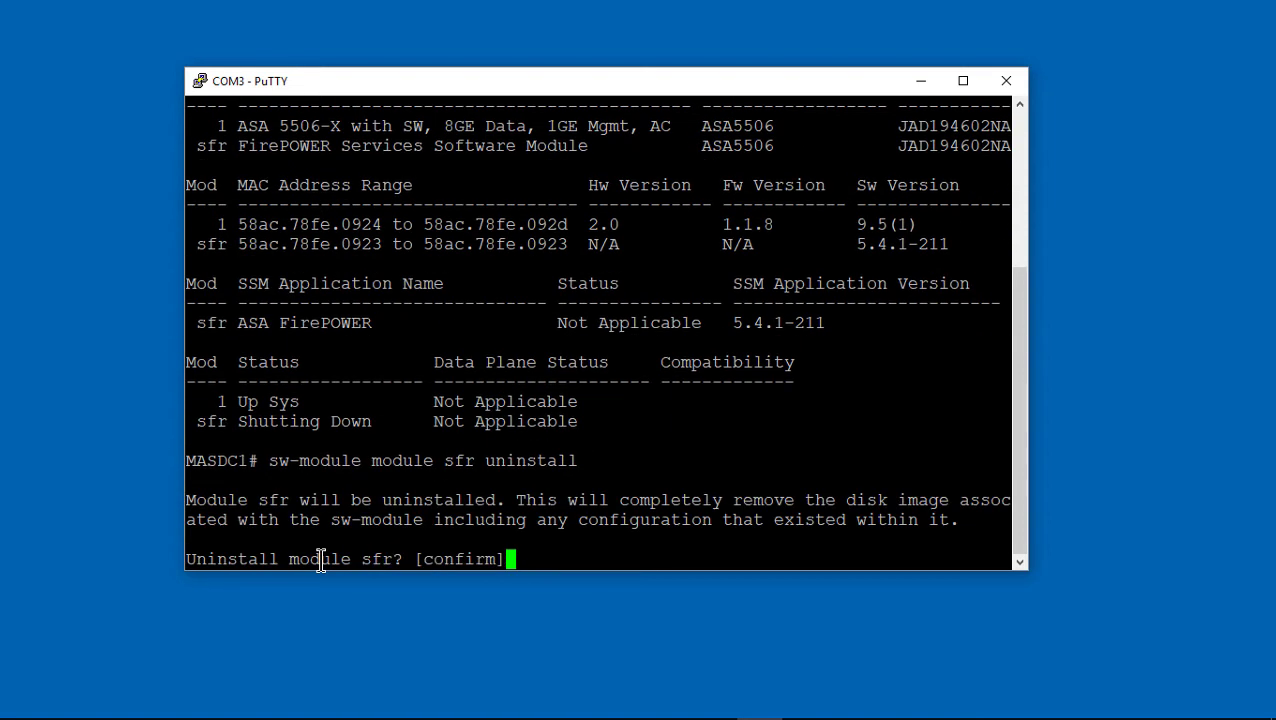
key(Return)
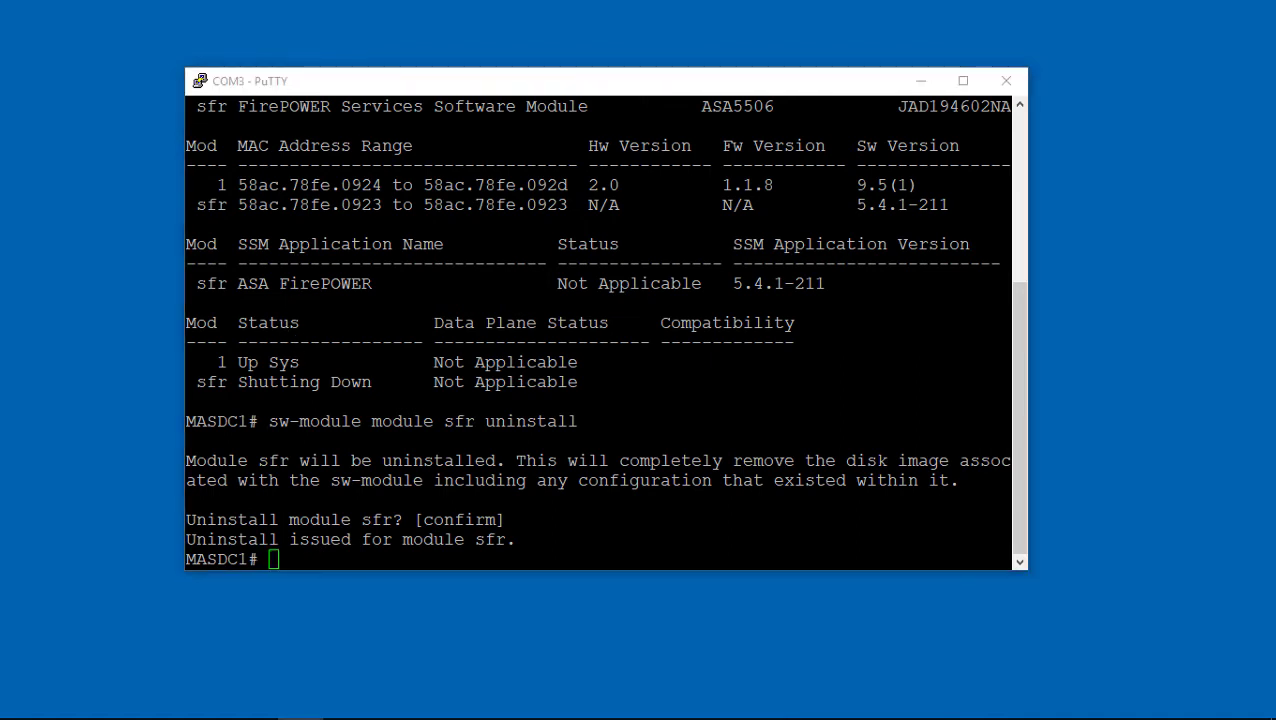
Enter global configuration mode and select interface Management1/1
click(397, 562)
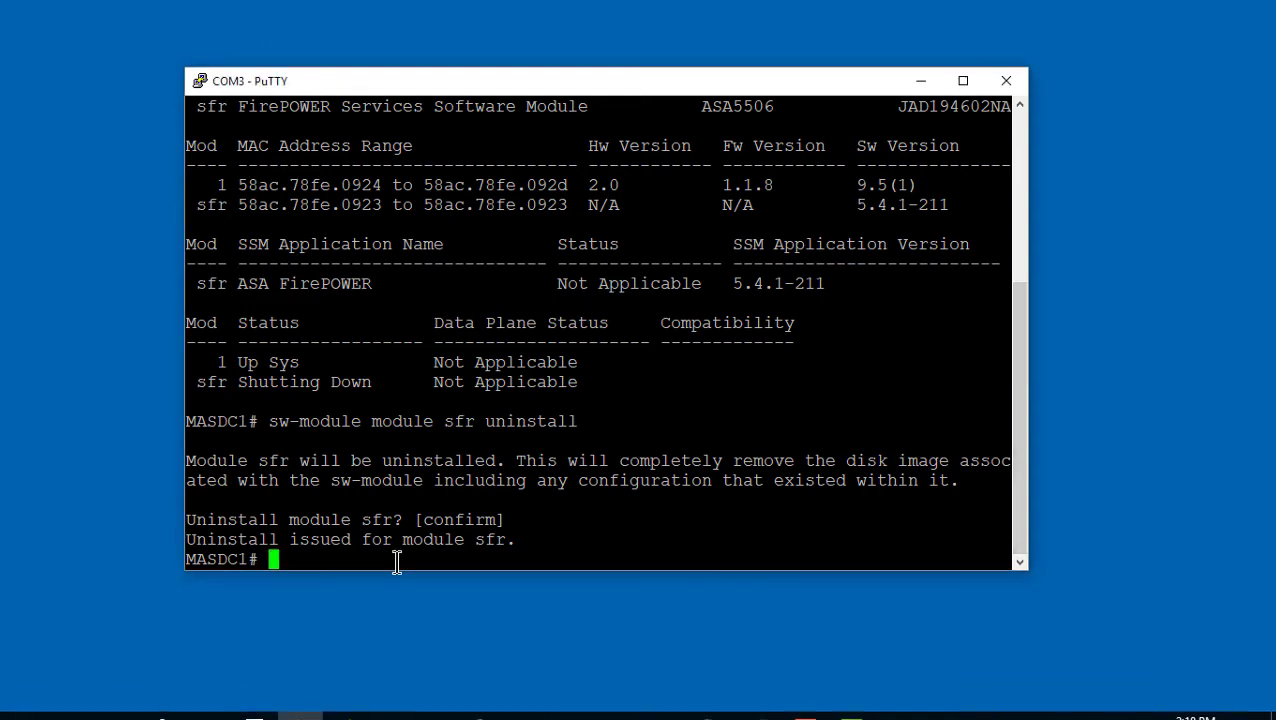
text(config t)
key(Return)
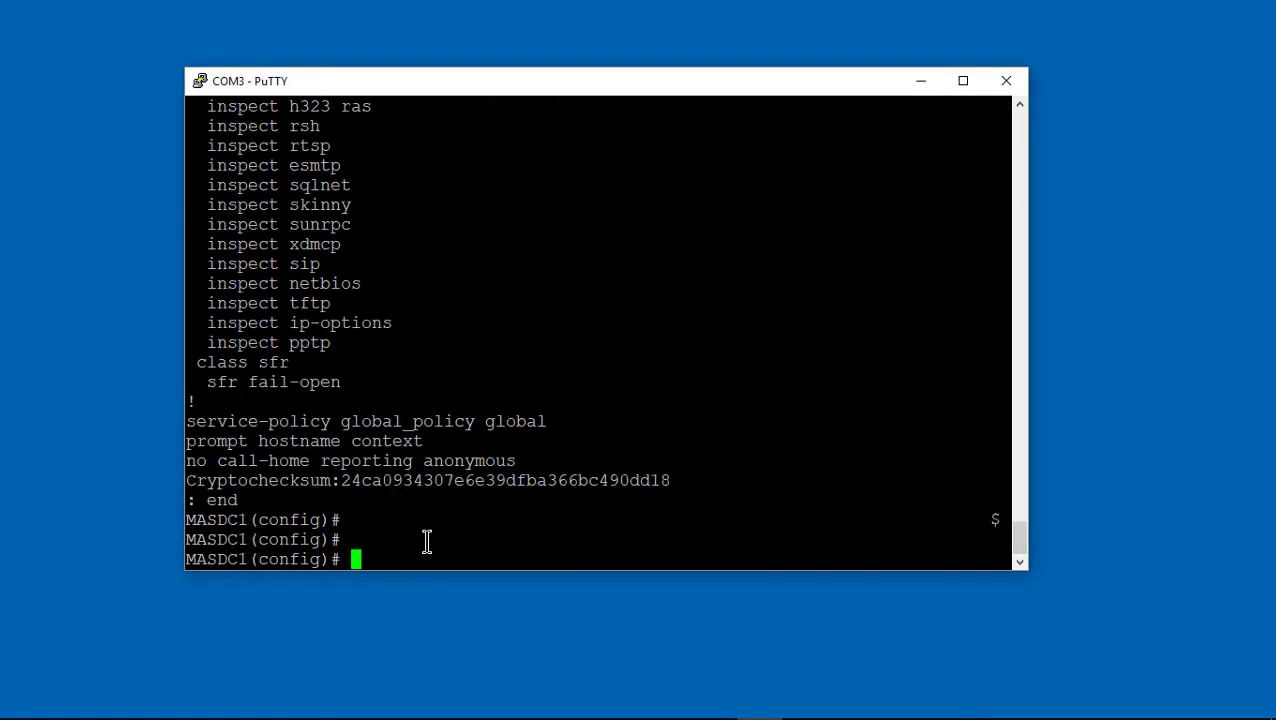
right_click(424, 545)
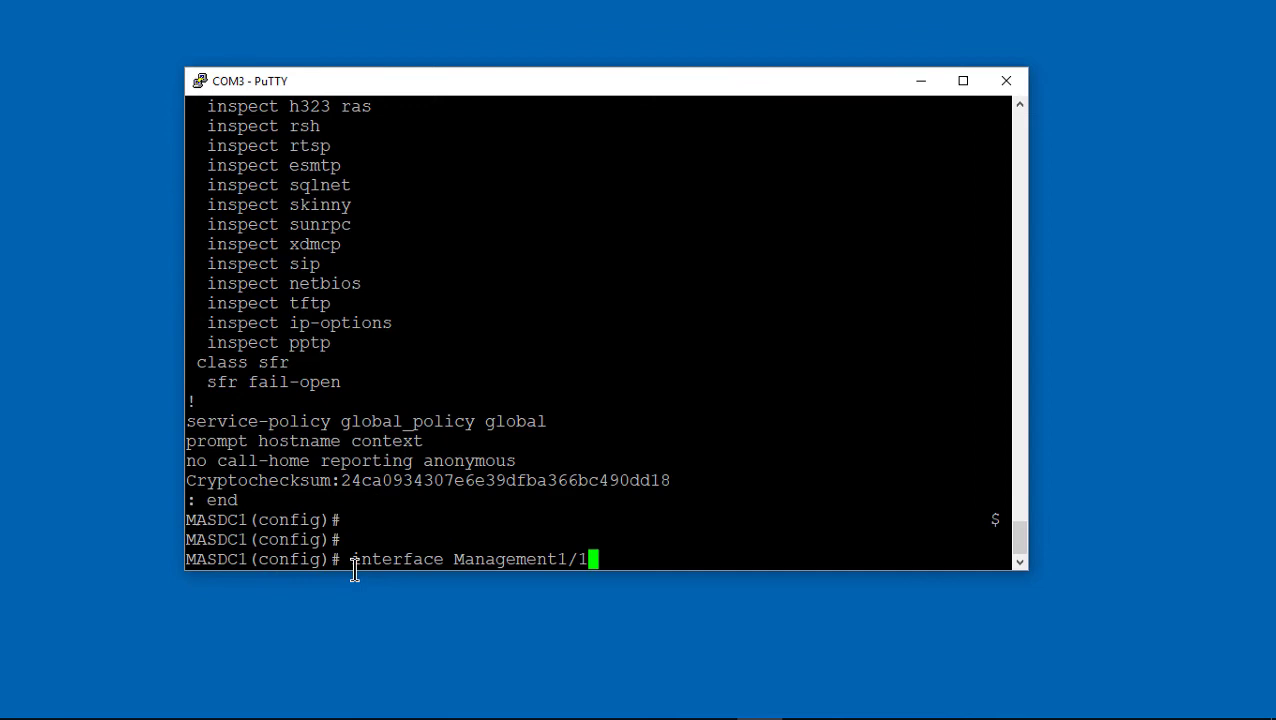
key(Return)
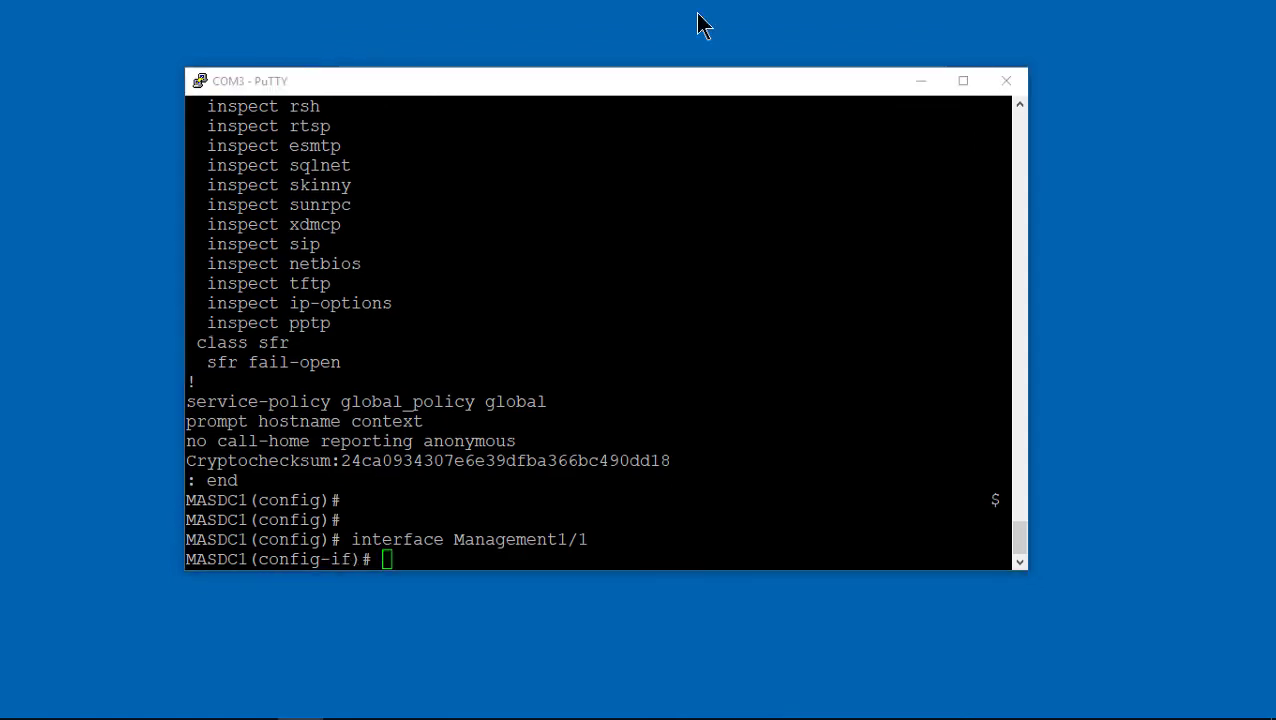
Remove the nameif management, security-level 100 and IP address from Management1/1
right_click(432, 556)
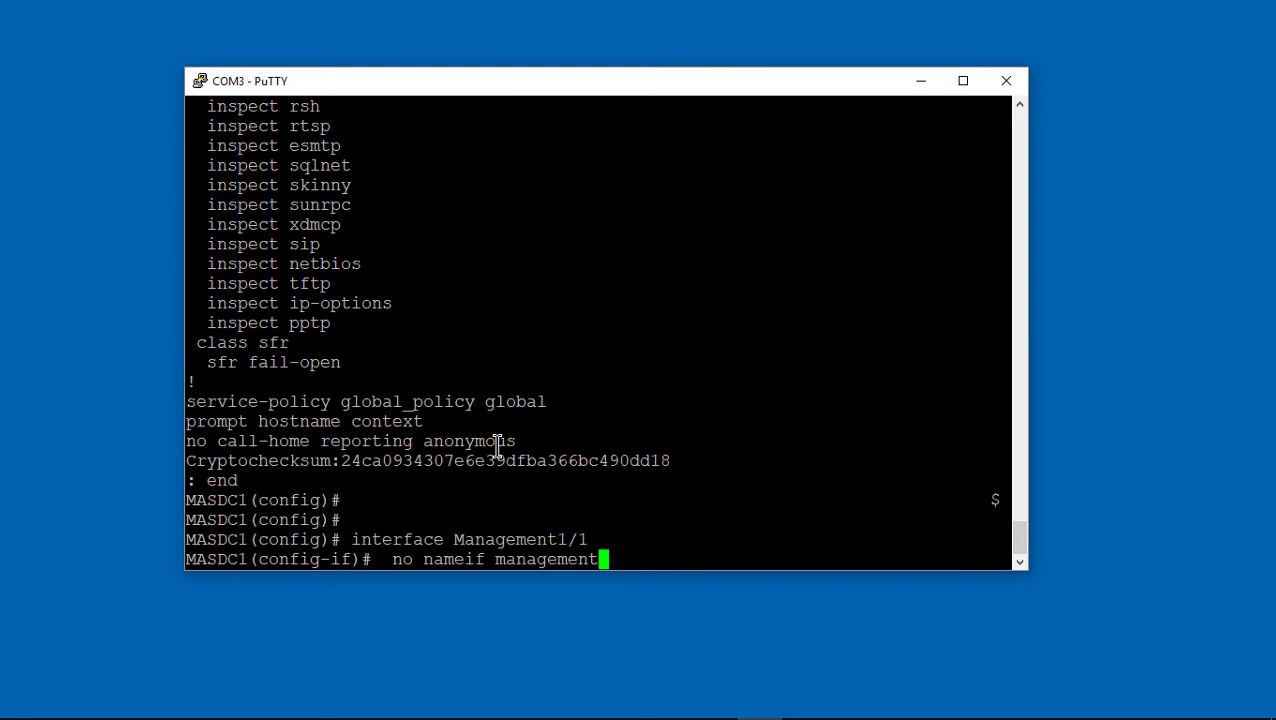
key(Return)
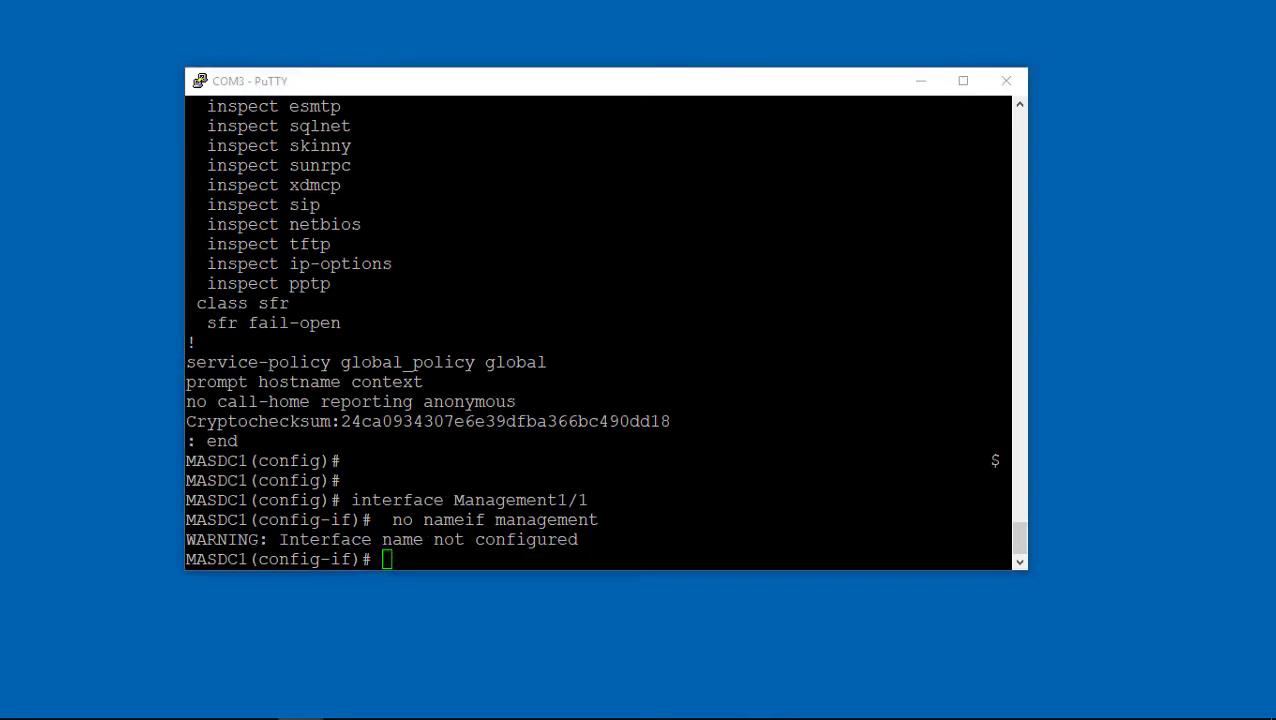
right_click(466, 556)
key(Return)
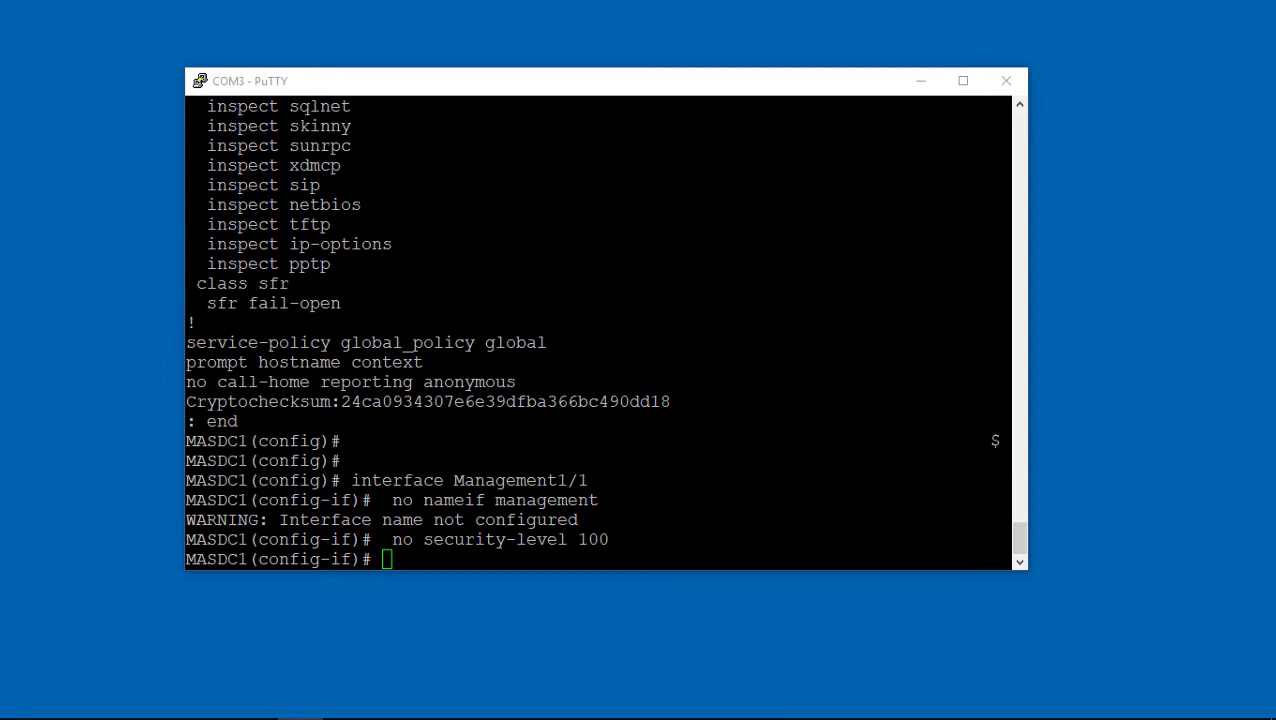
right_click(450, 556)
key(Return)
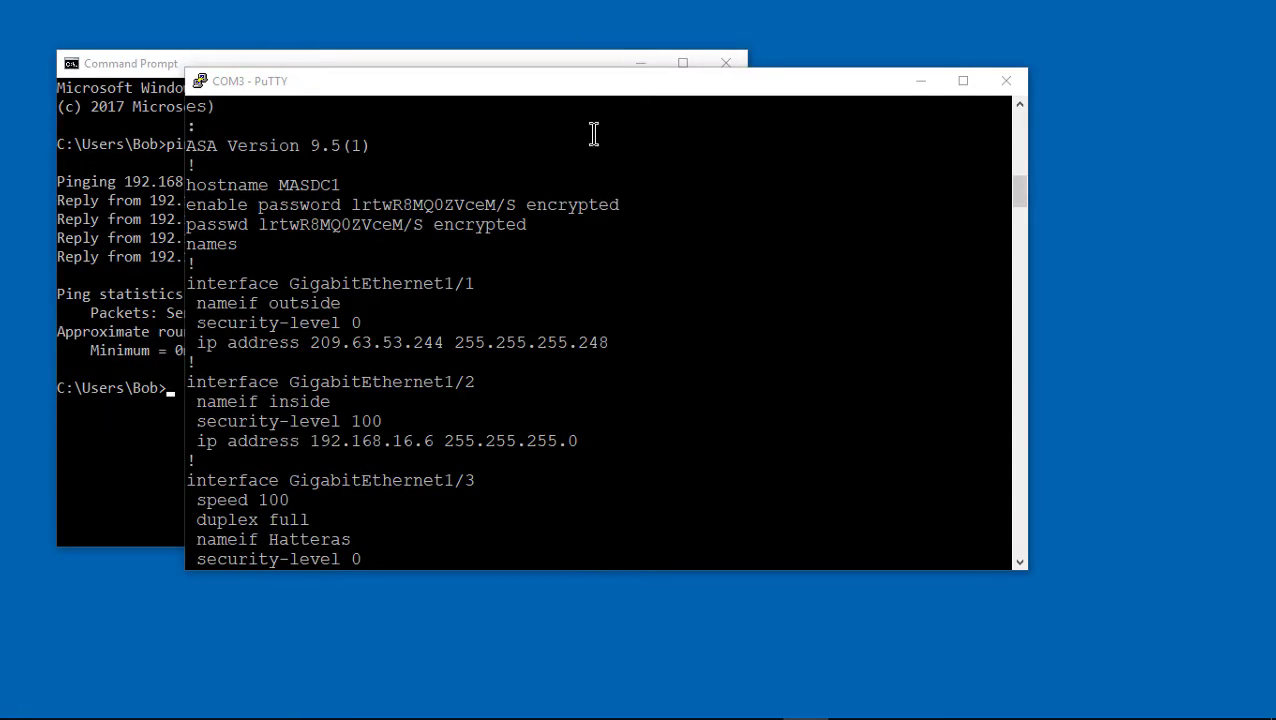
Find inside address 192.168.16.6 in the config and confirm the ping to it got replies
click(441, 450)
drag(441, 452, 305, 443)
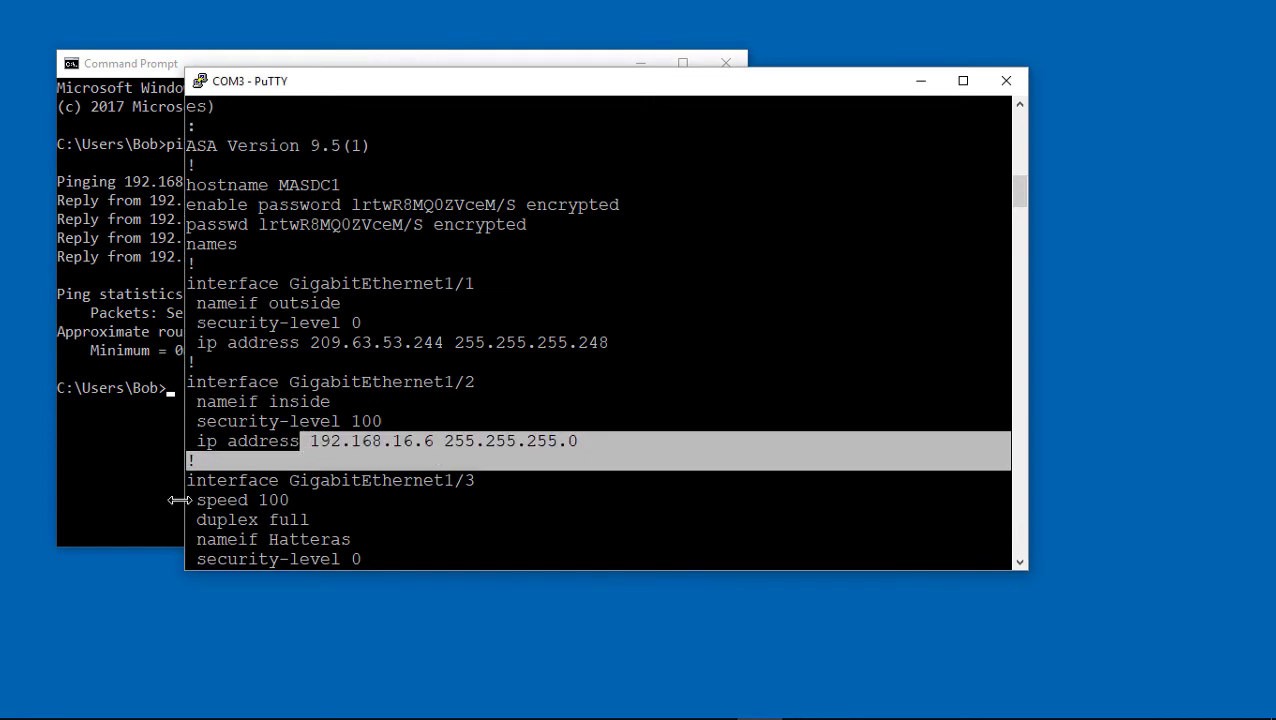
click(122, 441)
click(227, 222)
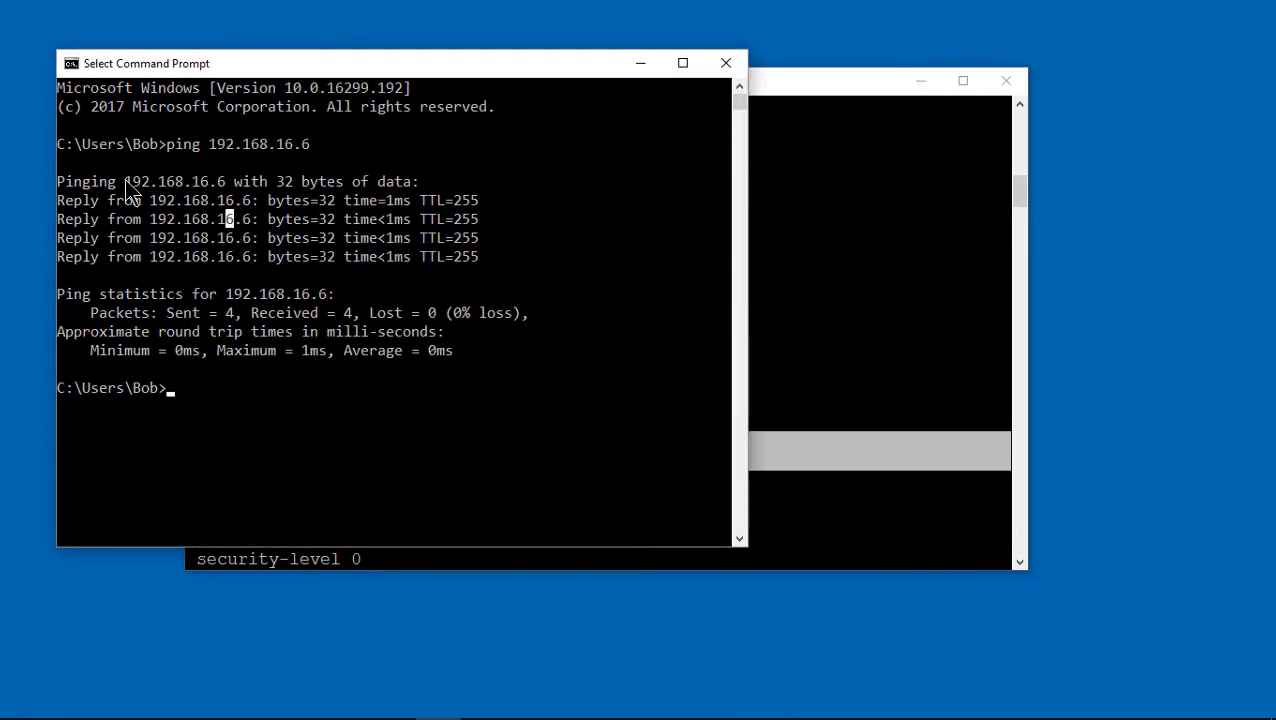
drag(170, 144, 316, 148)
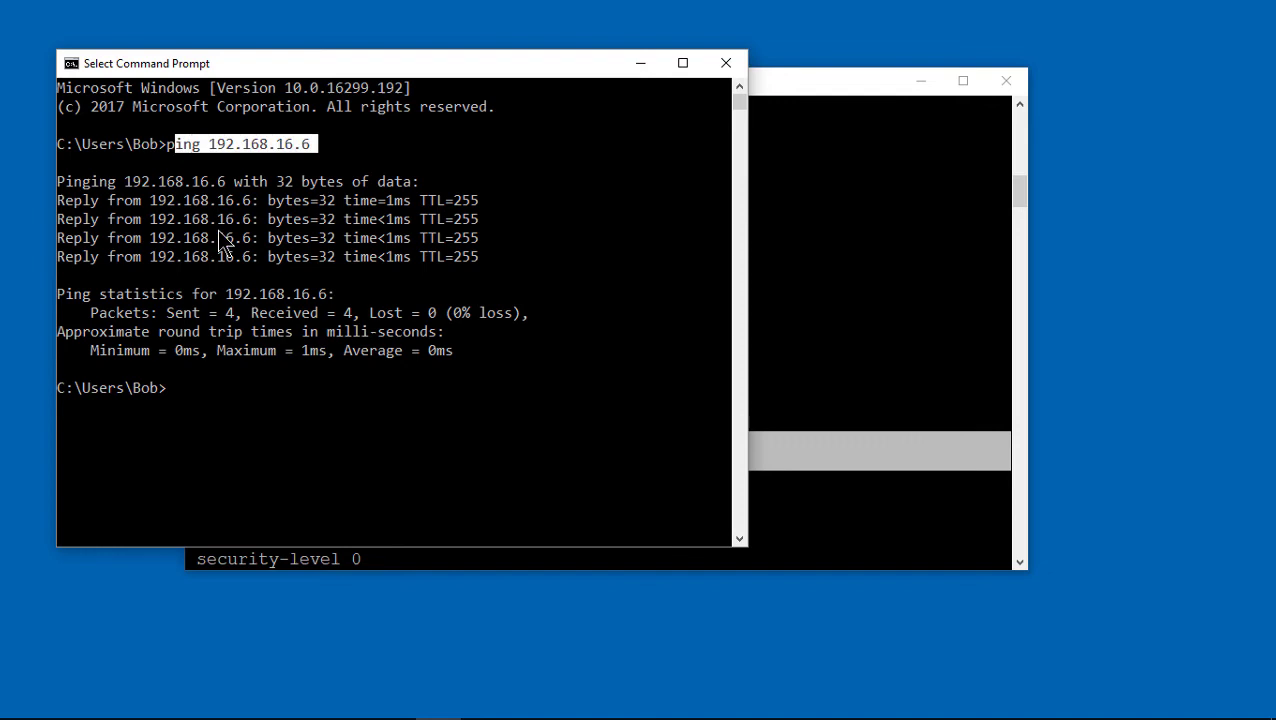
drag(187, 219, 447, 230)
click(617, 352)
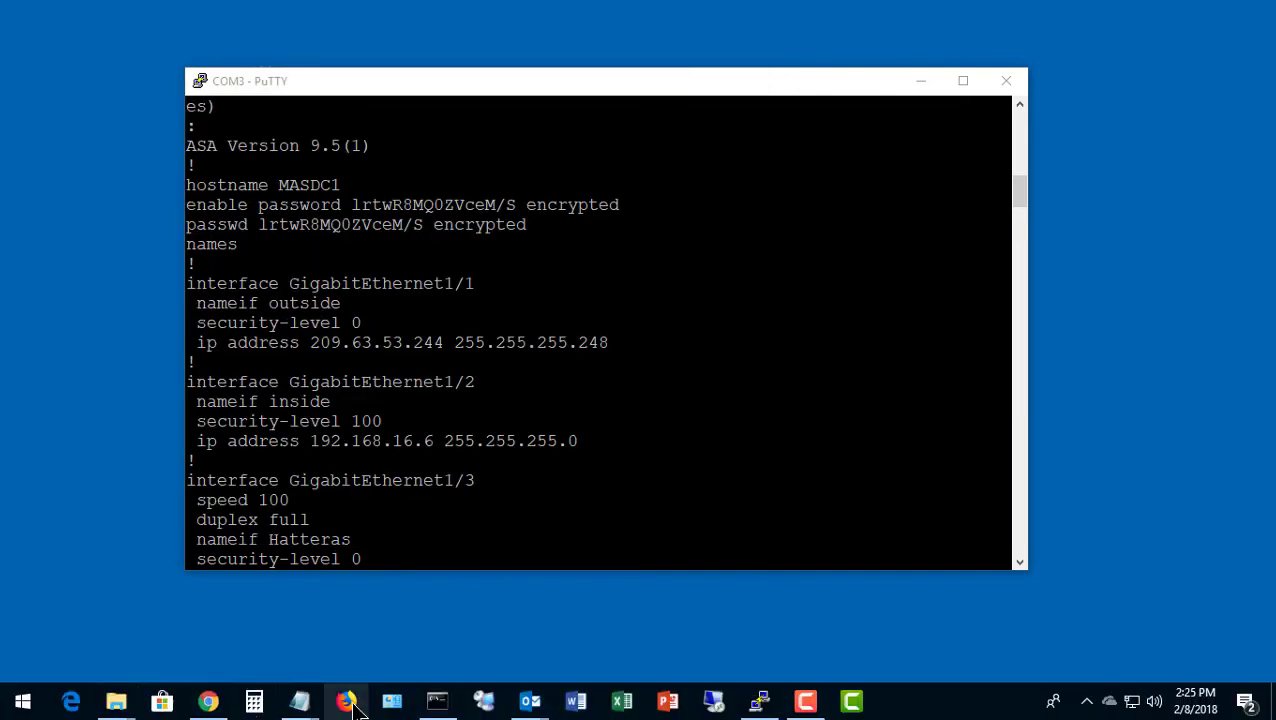
Open the Java (32-bit) settings from Control Panel
right_click(22, 701)
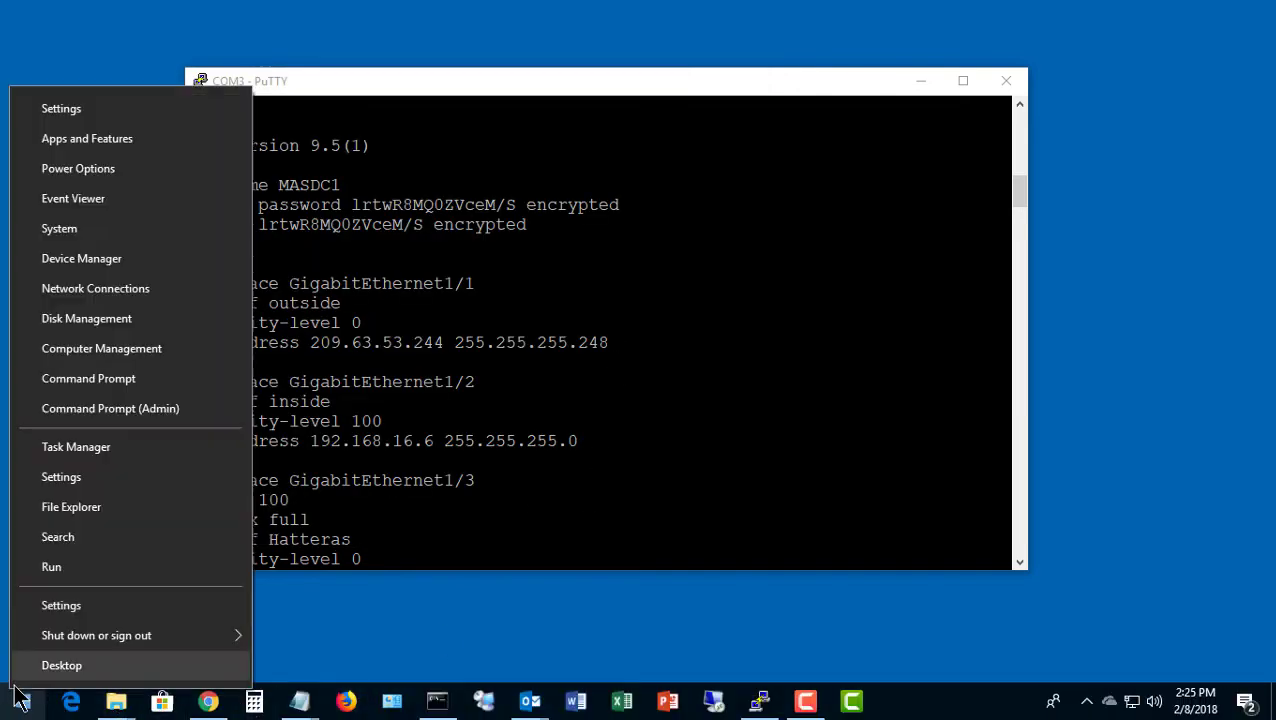
click(118, 556)
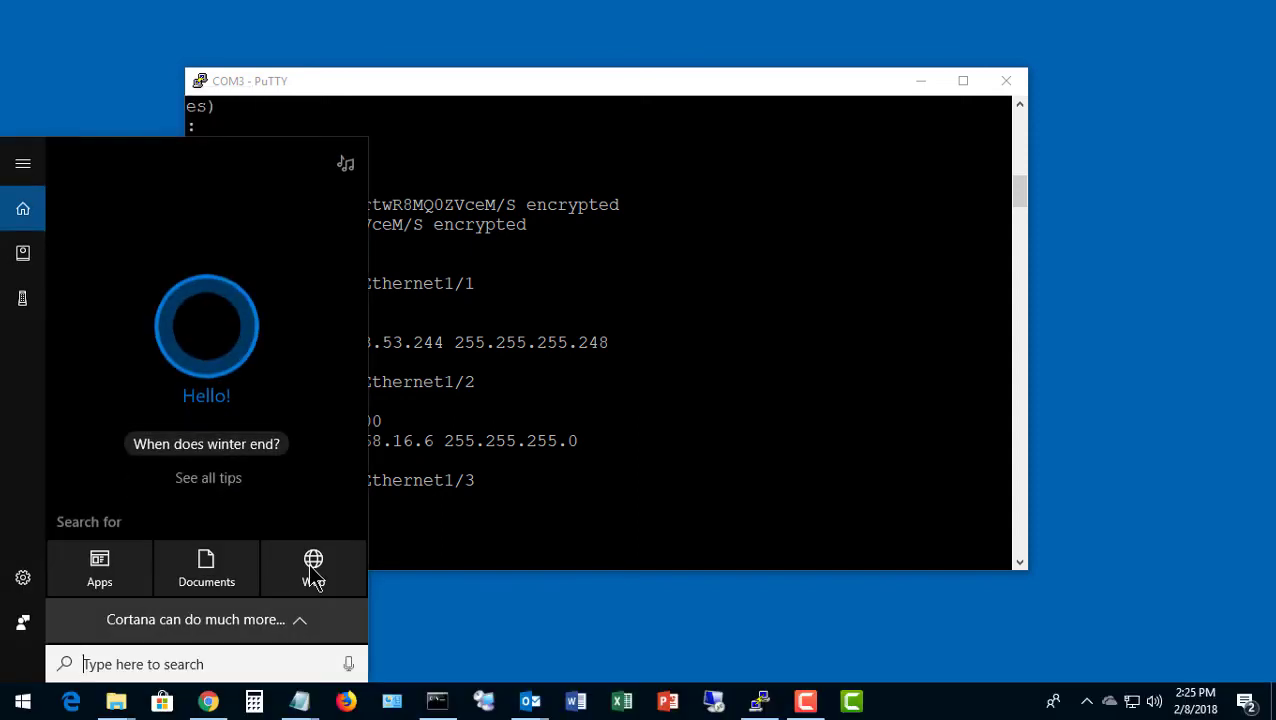
text(control pa)
key(Return)
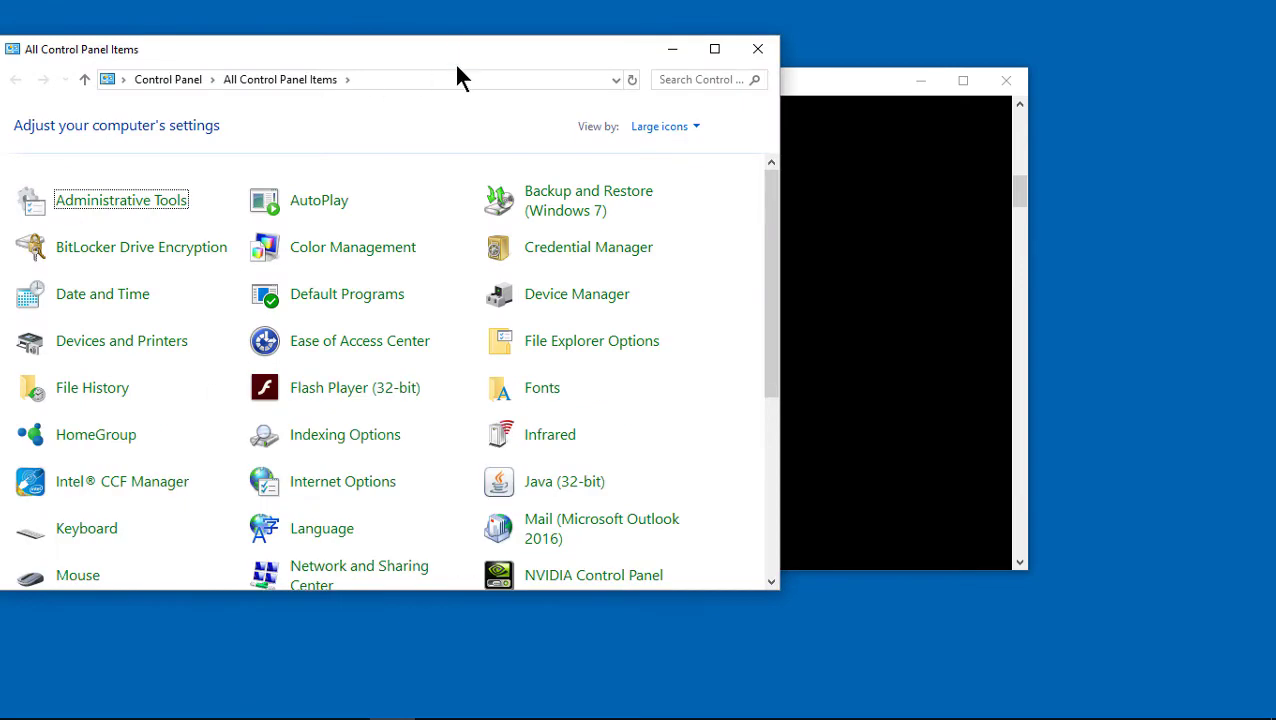
drag(455, 58, 712, 93)
click(808, 499)
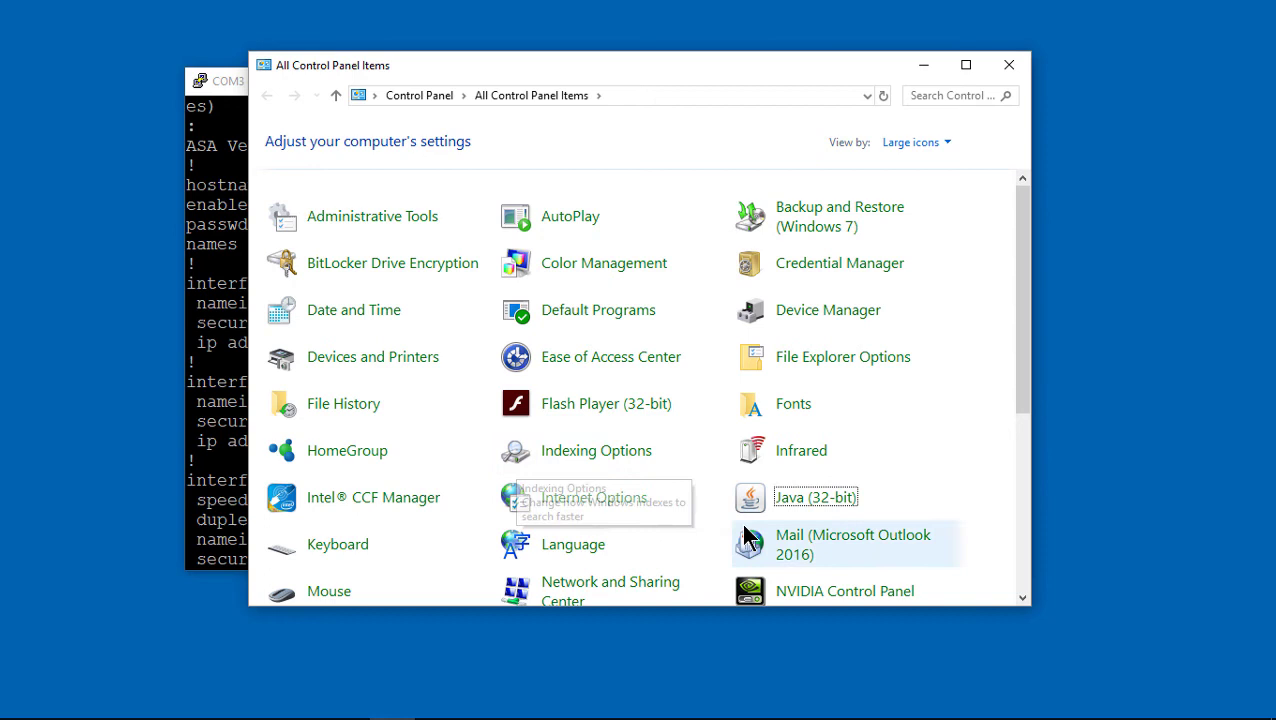
click(534, 47)
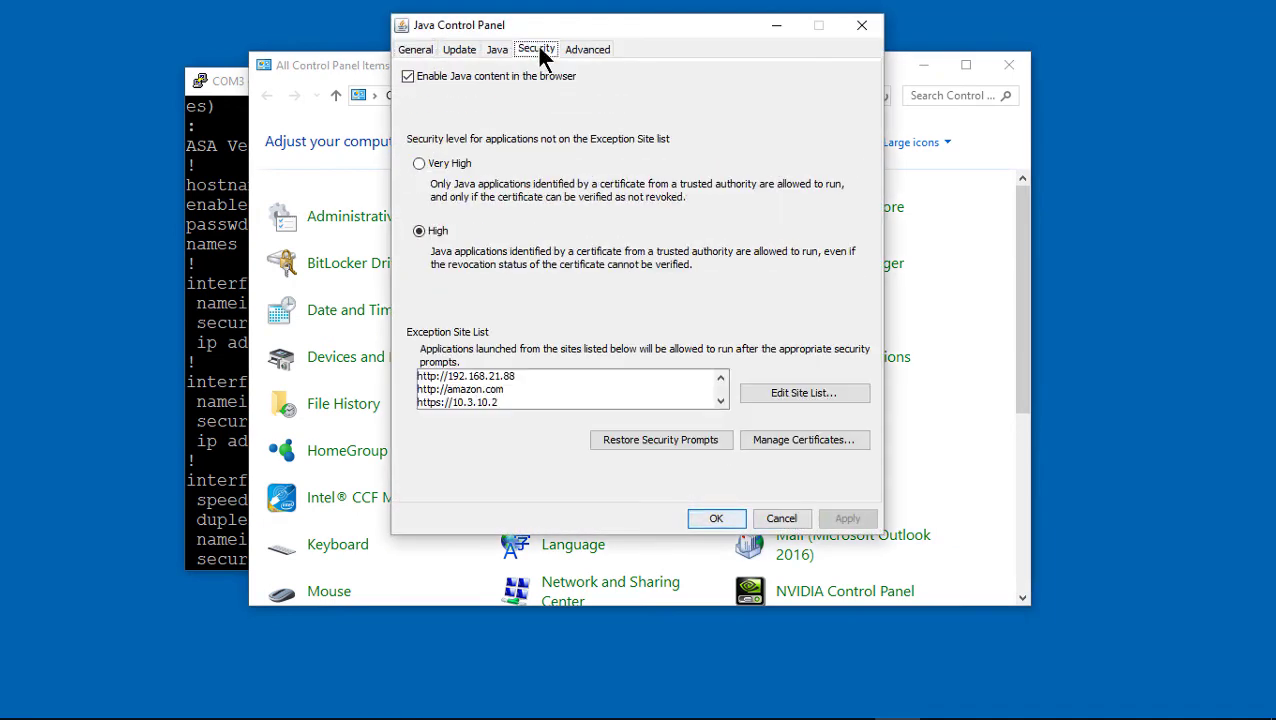
click(766, 392)
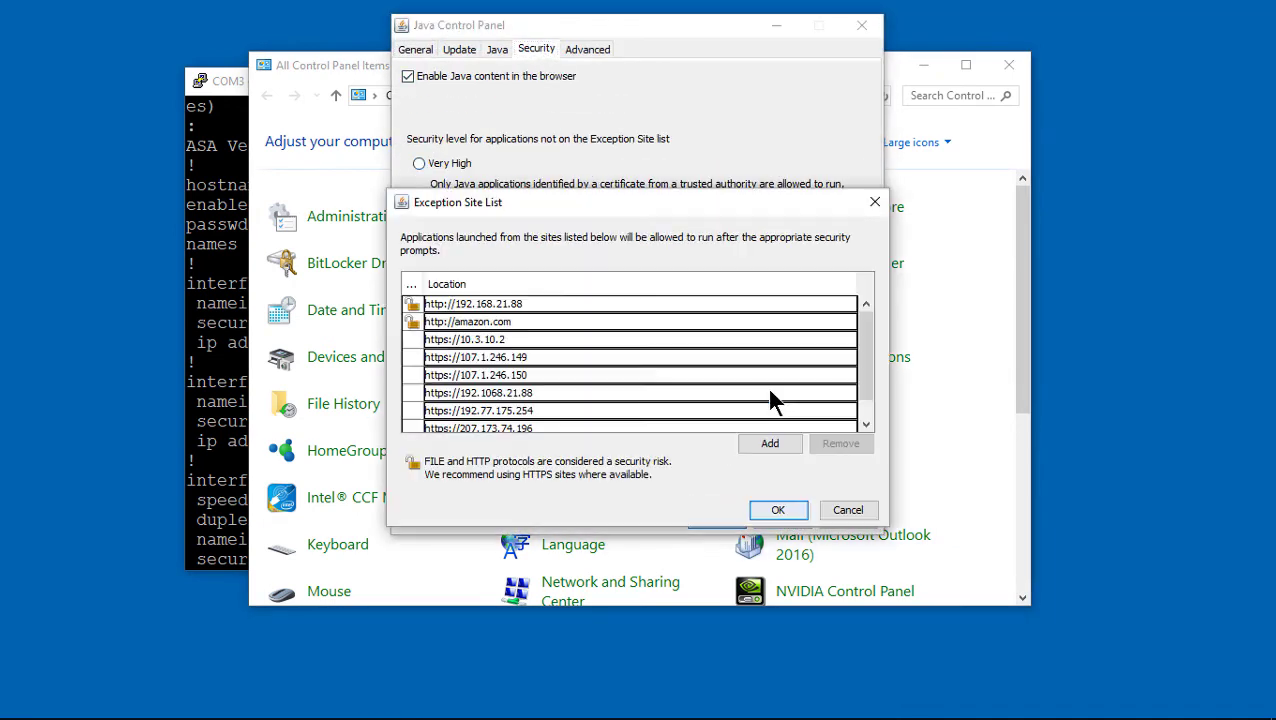
click(770, 443)
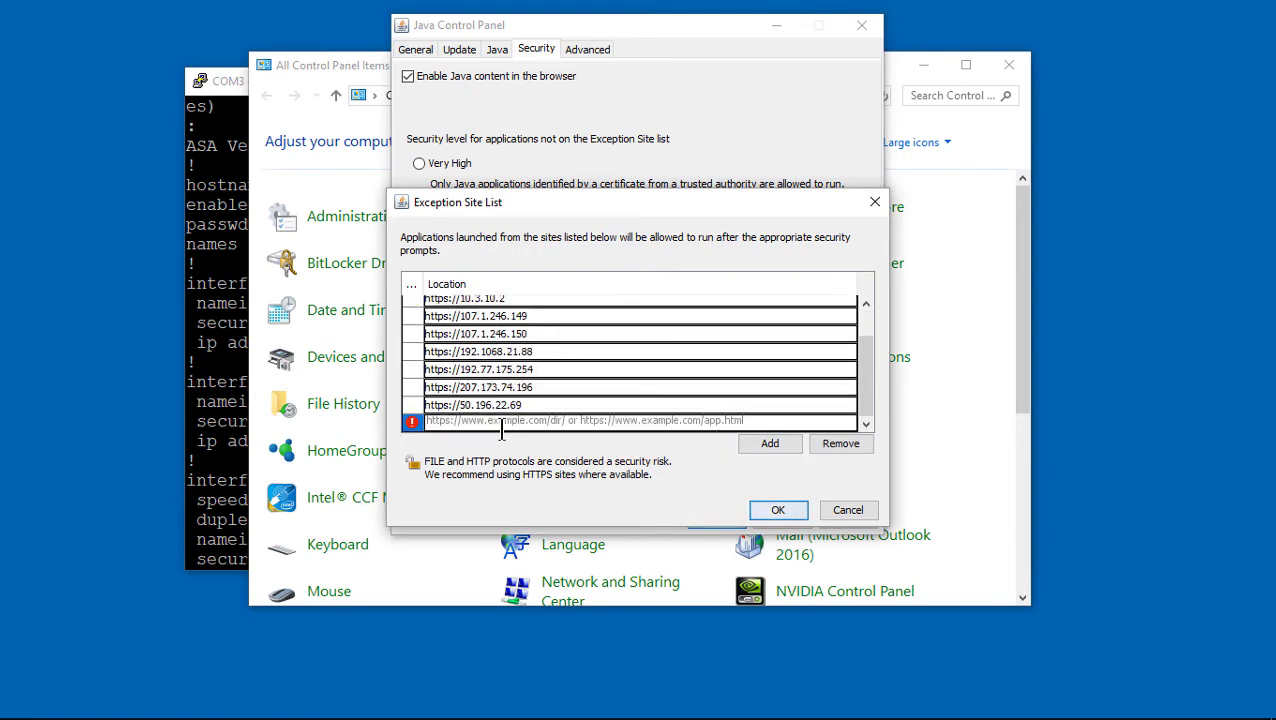
text(https)
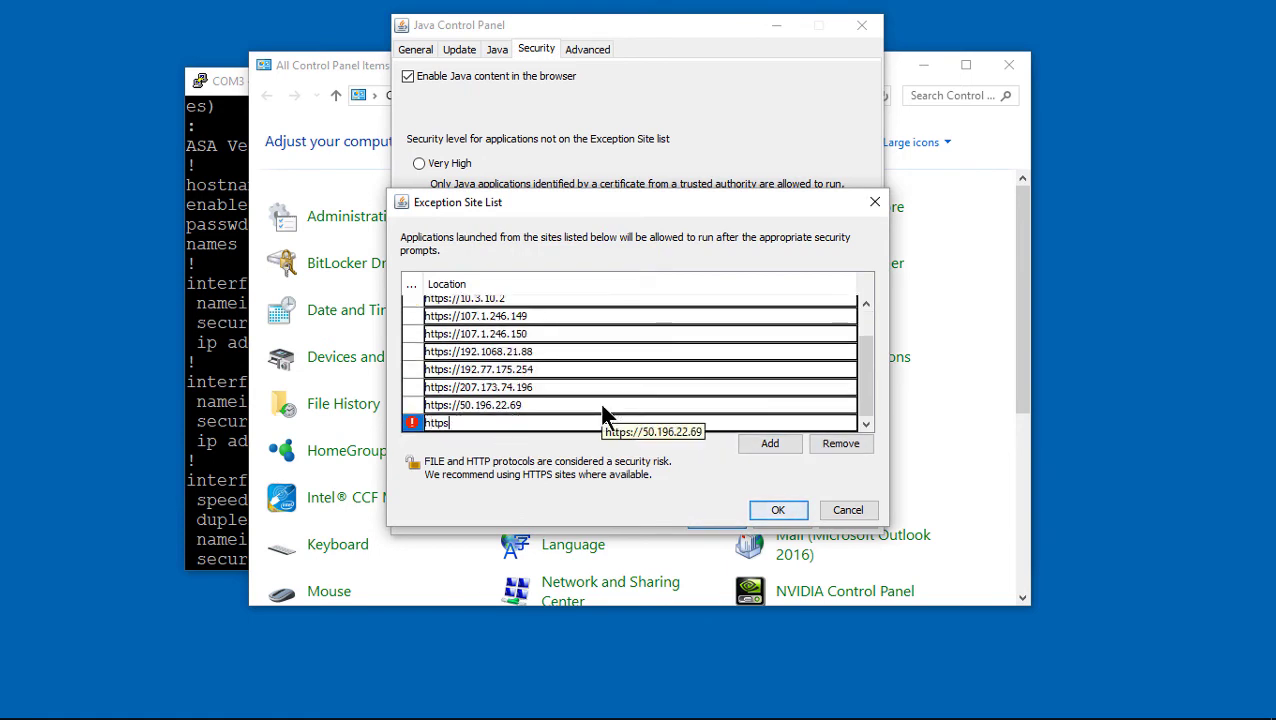
text(://192.168.16.6)
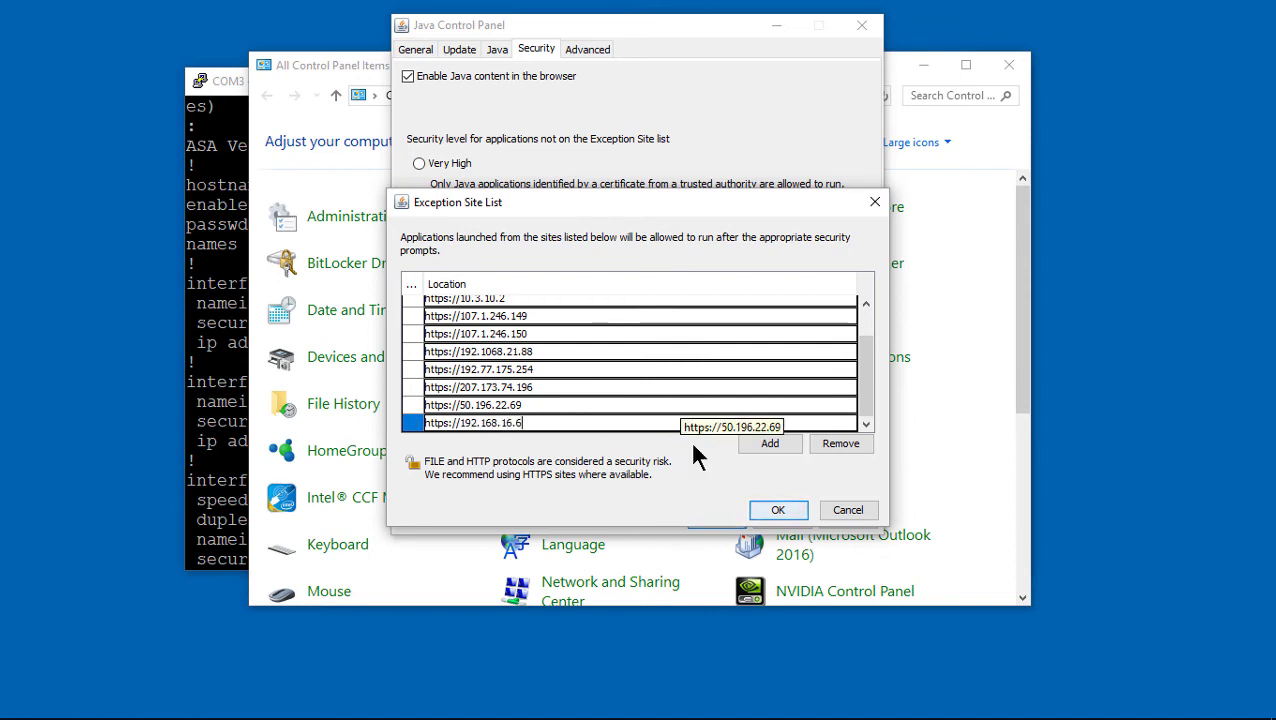
click(775, 511)
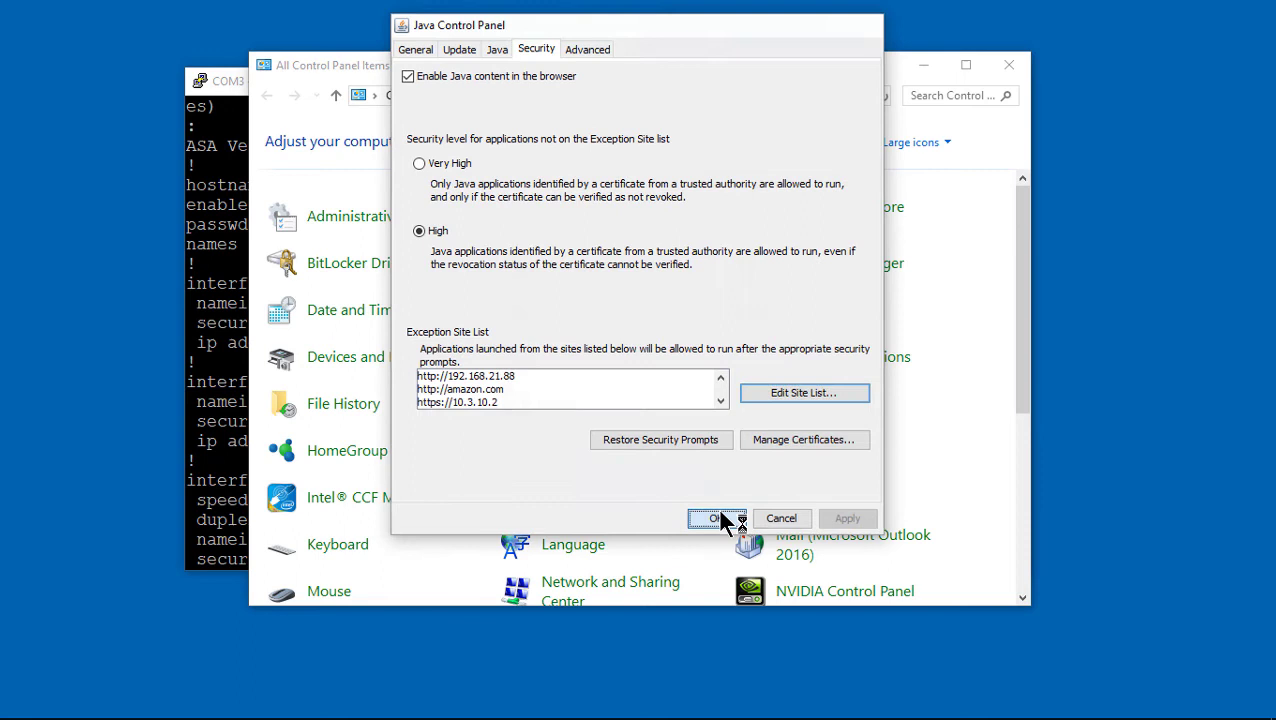
click(720, 514)
Close Control Panel and verify the TFTP server root directory is C:\TFTP-Root
click(1009, 64)
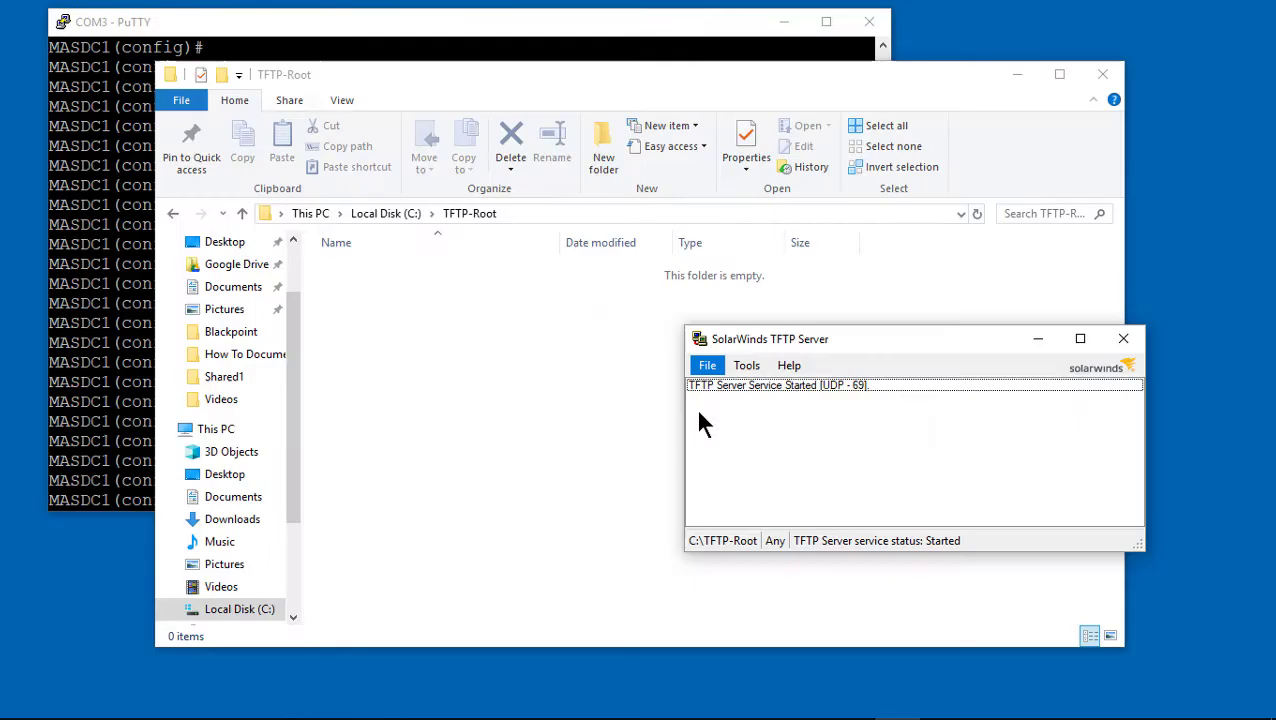
click(708, 365)
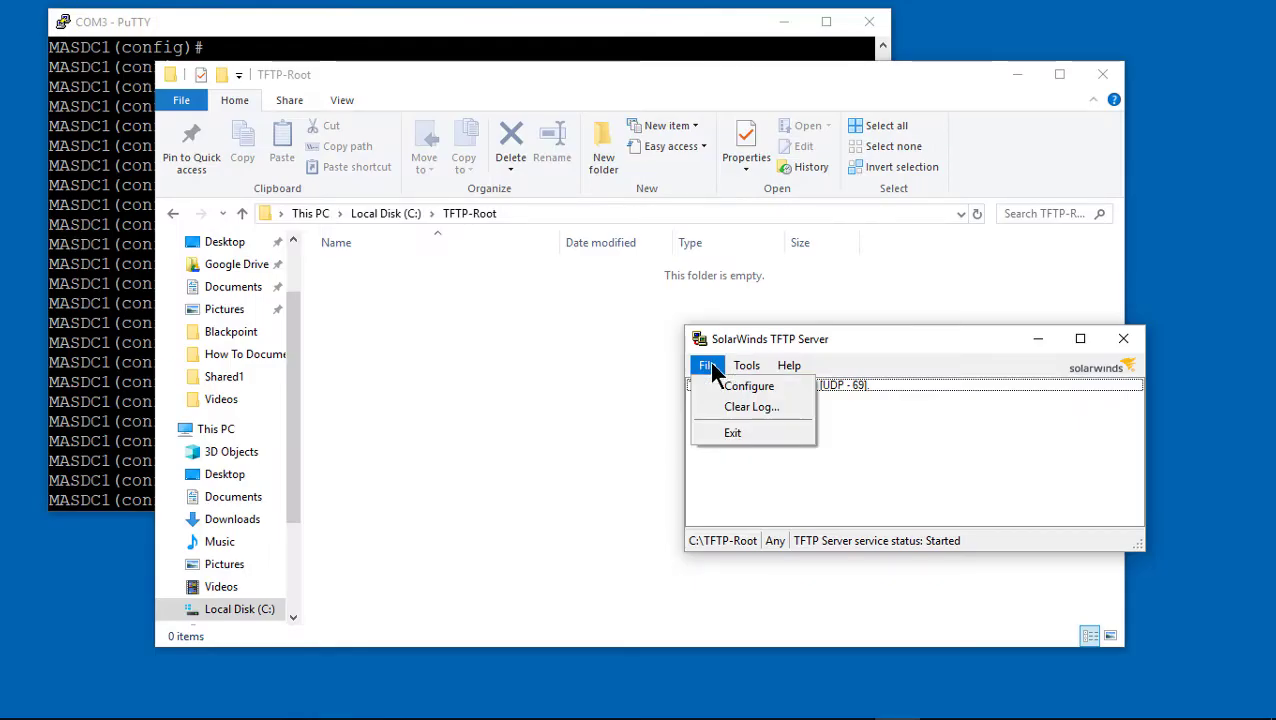
click(720, 385)
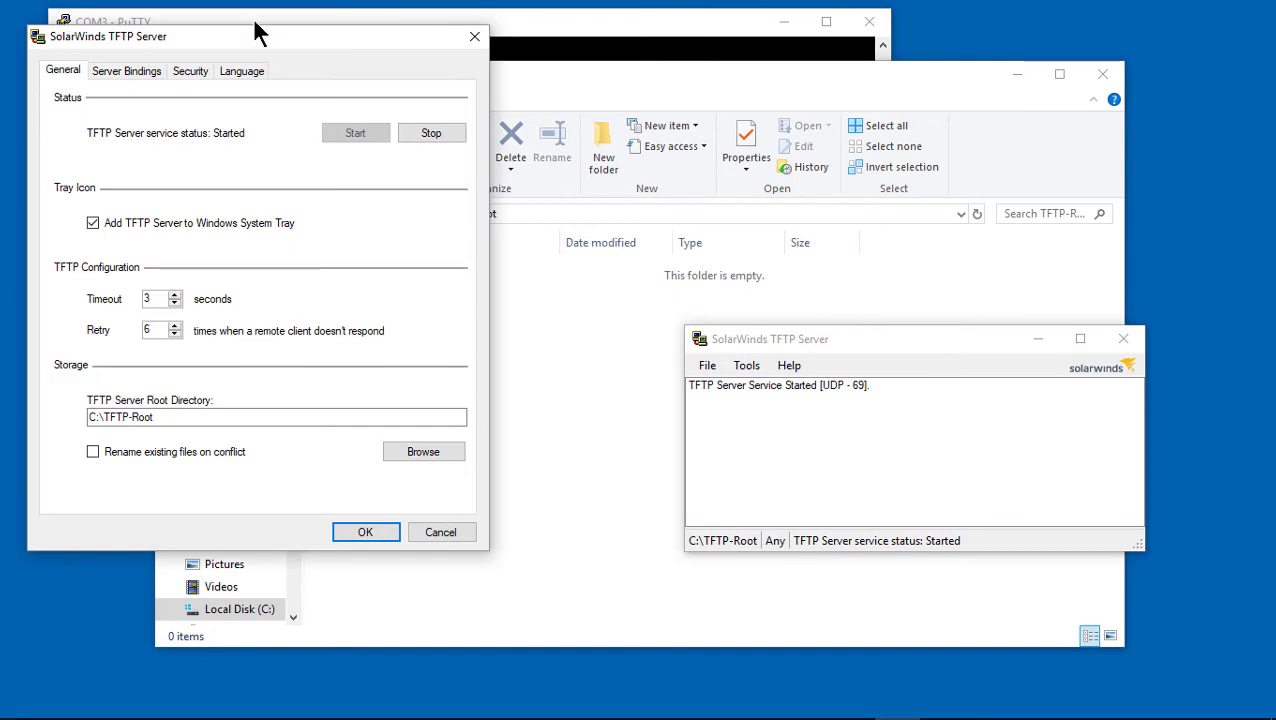
drag(268, 38, 652, 95)
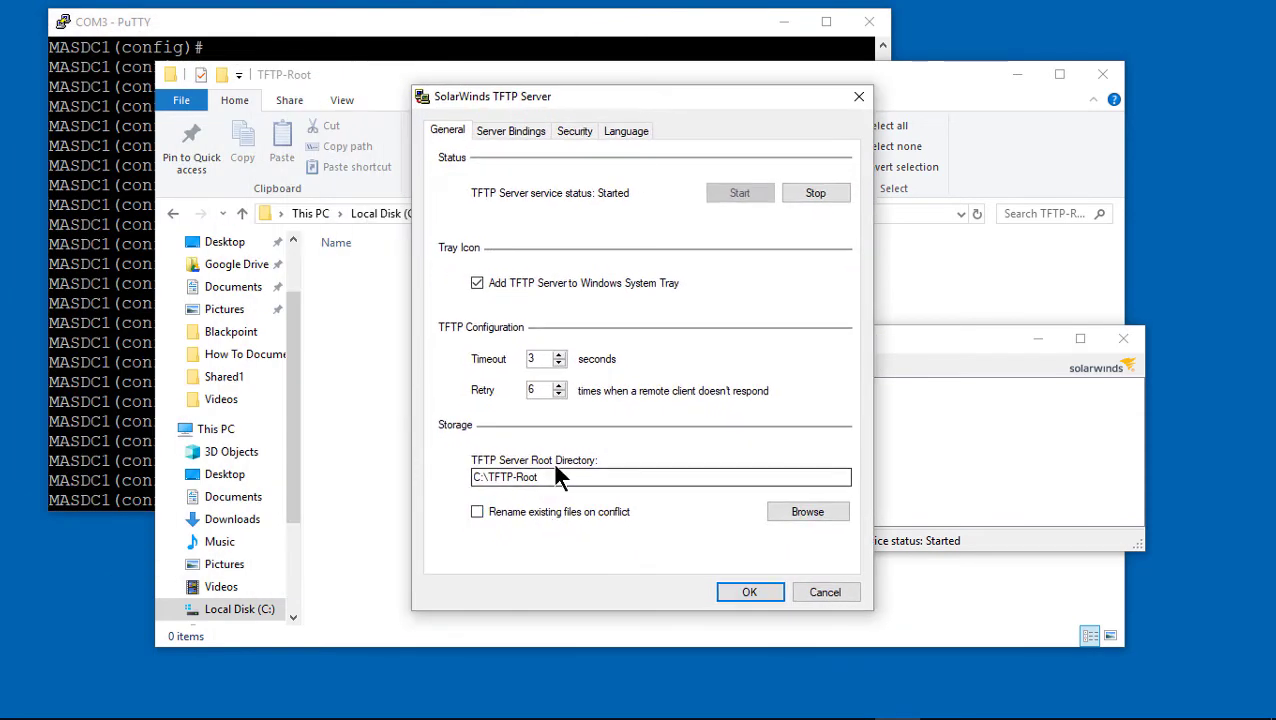
drag(555, 477, 378, 478)
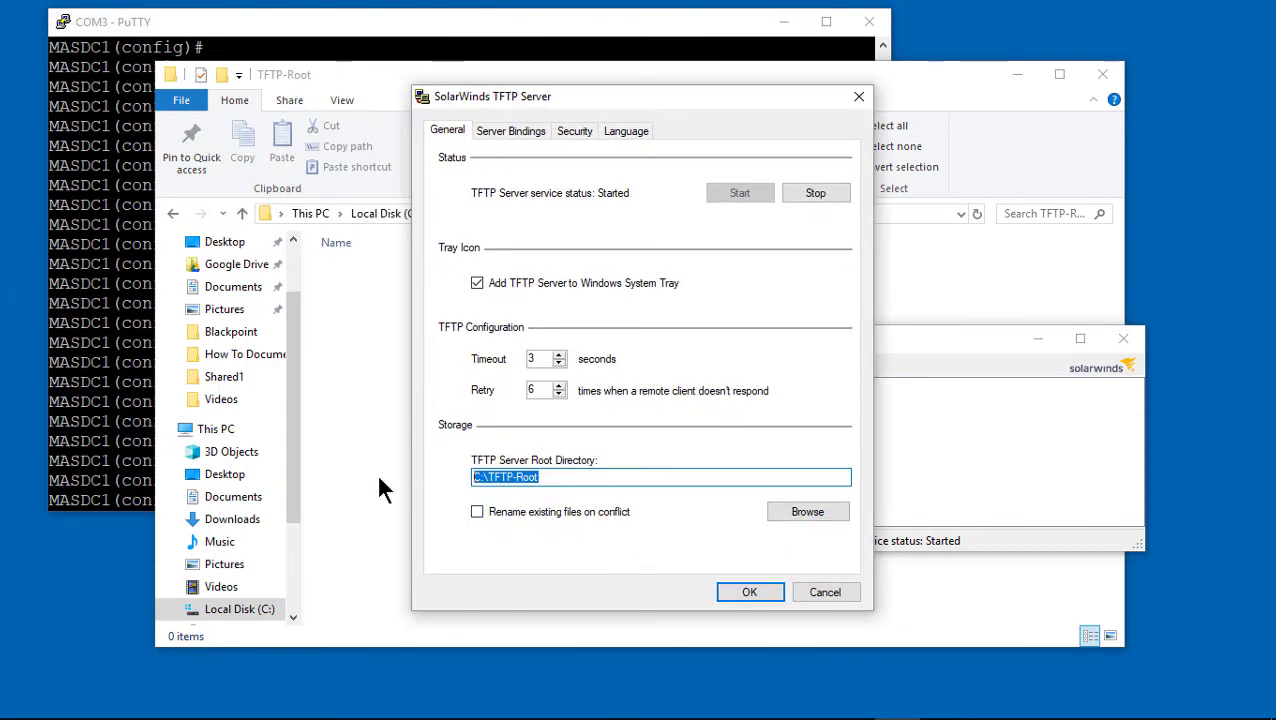
click(756, 592)
Copy asasfr-5500x-boot-6.0.0-1005.img into the C:\TFTP-Root folder
click(761, 268)
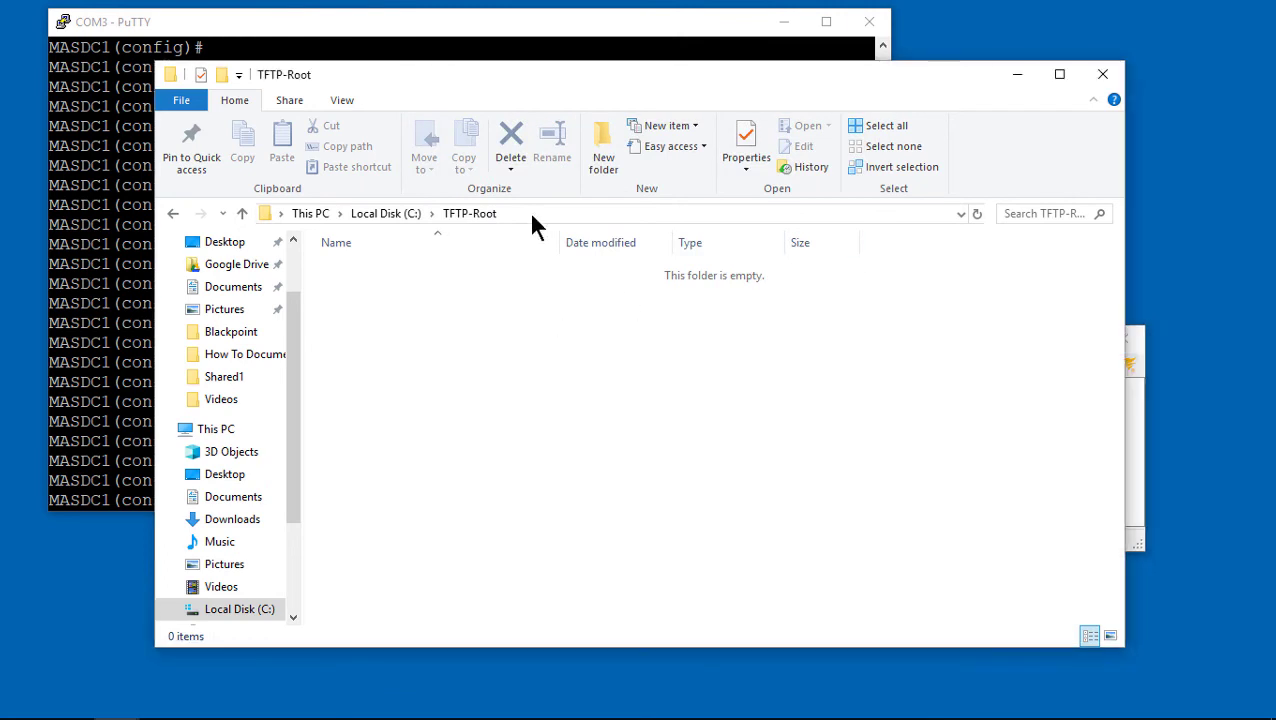
click(540, 213)
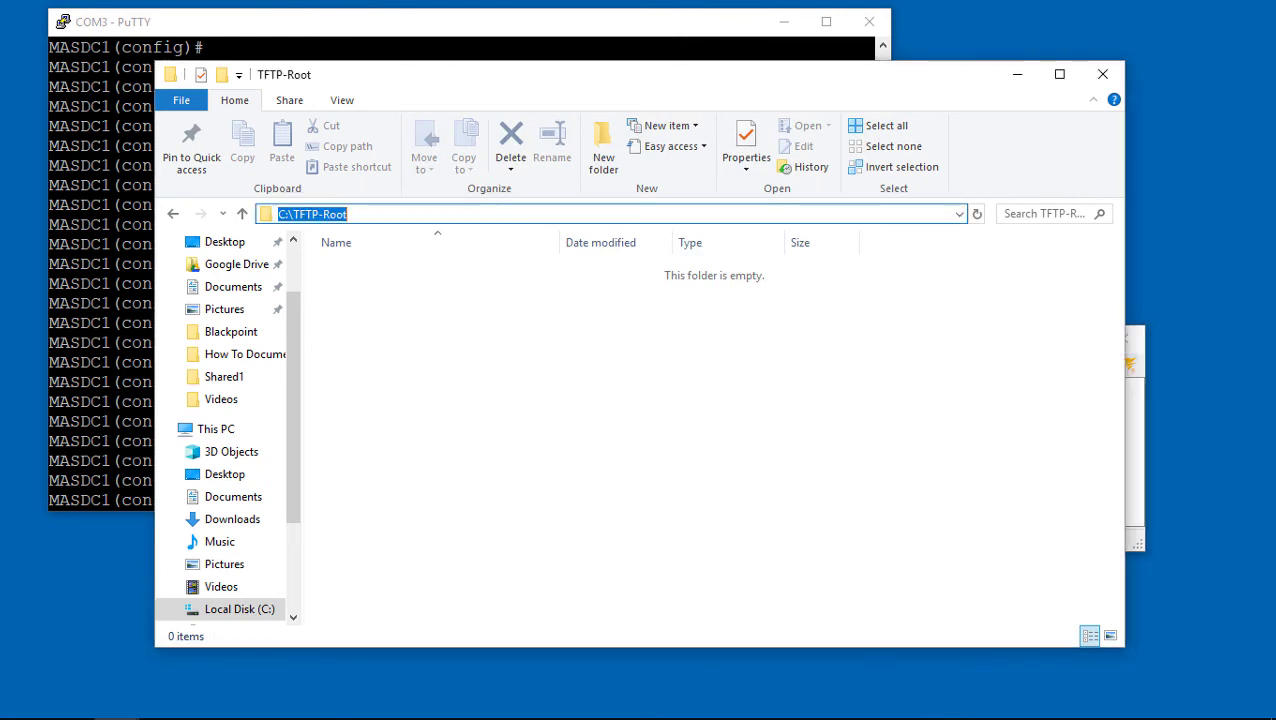
drag(1275, 383, 604, 403)
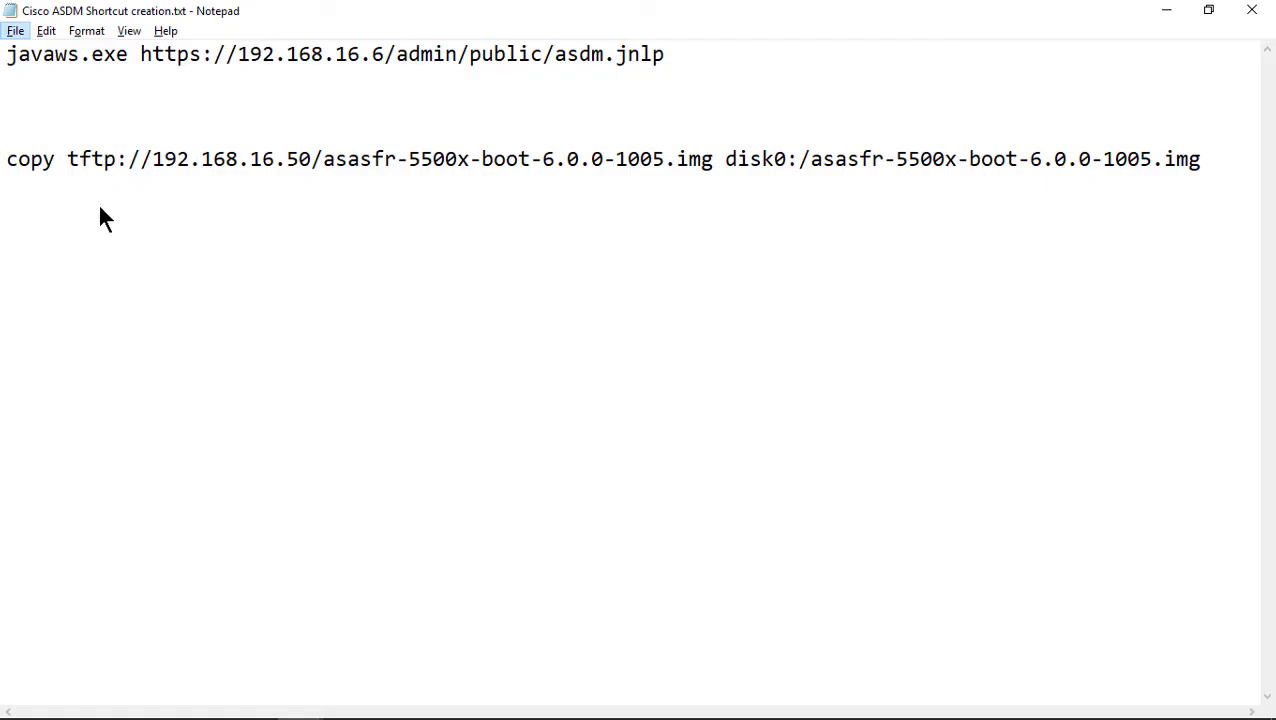
Copy the copy tftp command line from Notepad and minimize Notepad
drag(7, 160, 1202, 160)
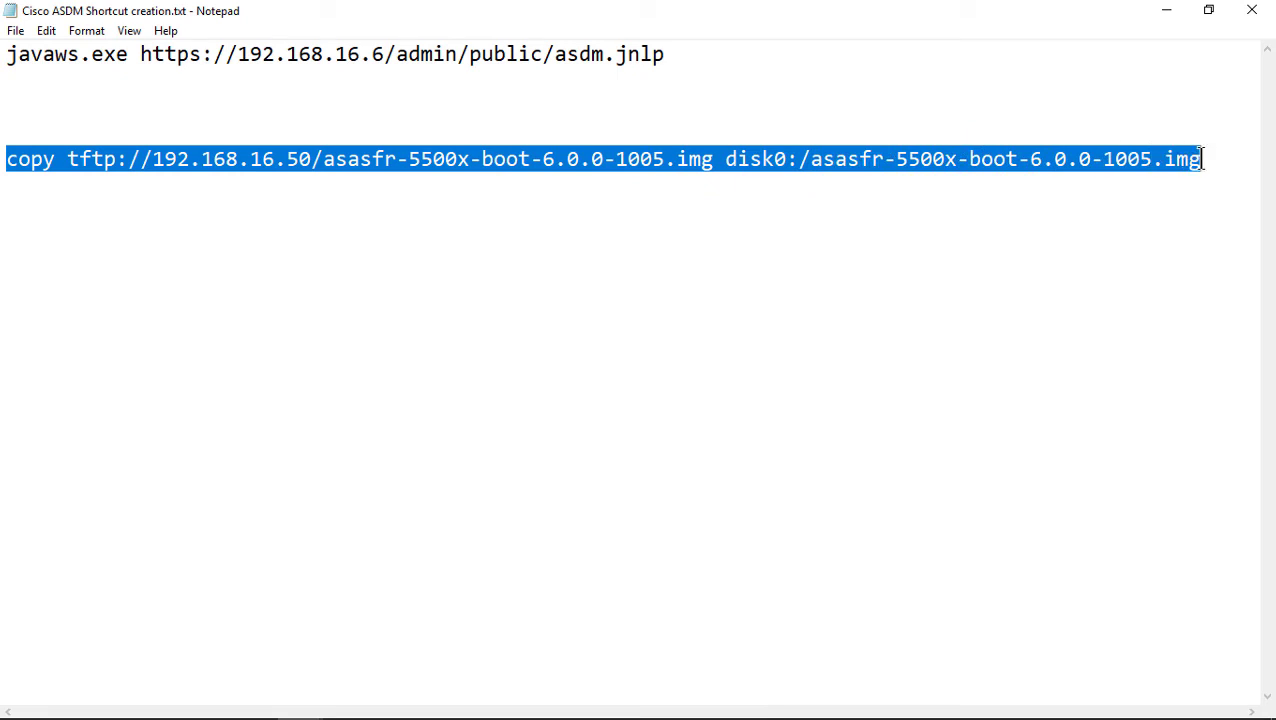
right_click(789, 165)
click(836, 225)
click(1031, 195)
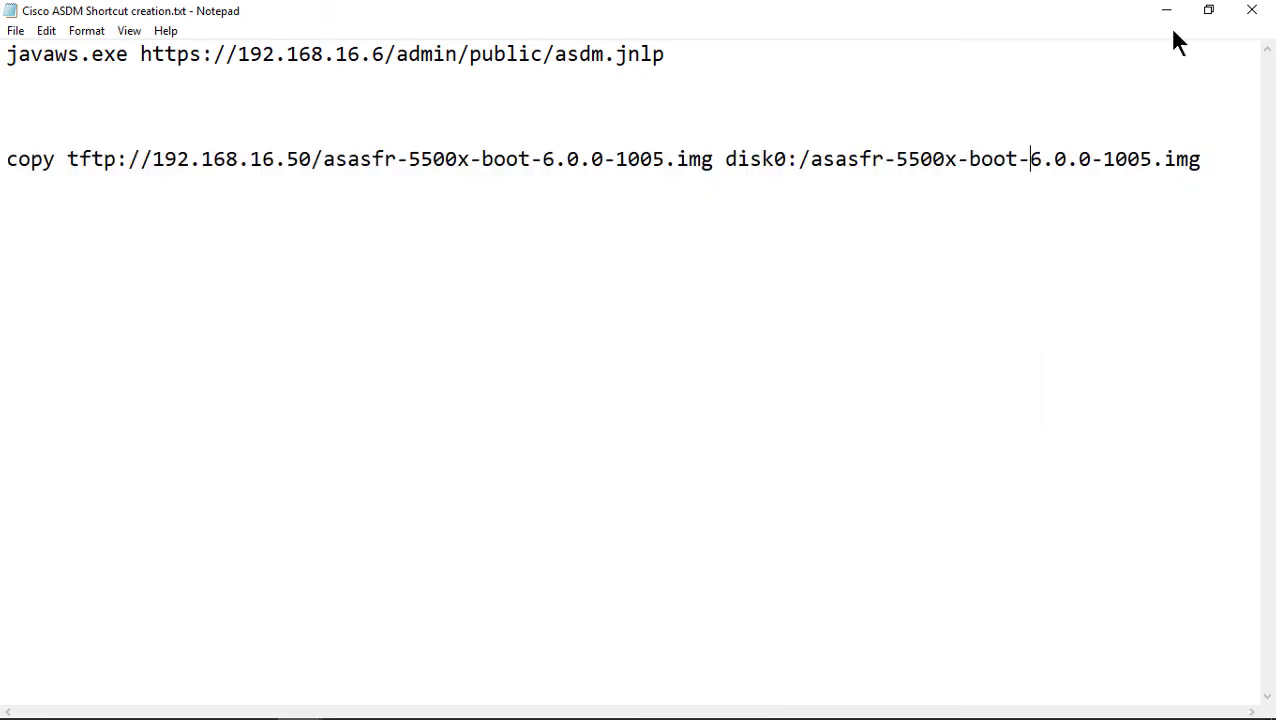
click(1166, 12)
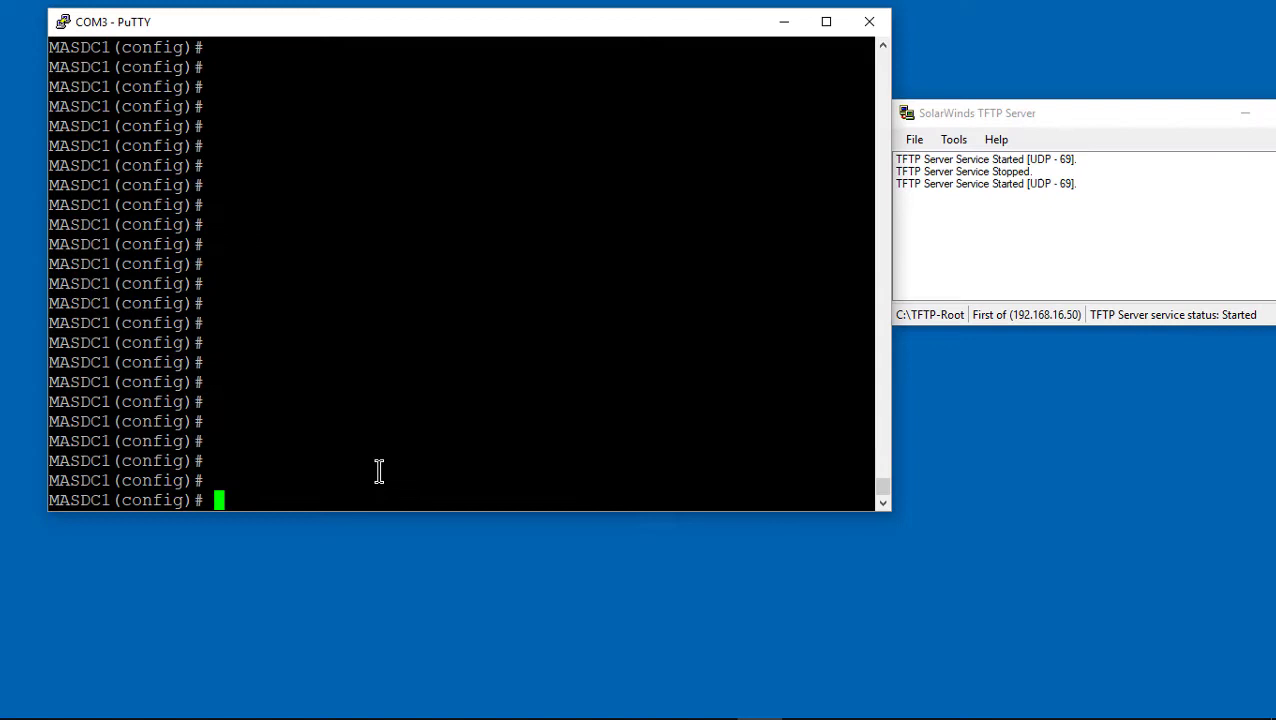
Run the copy tftp command, accepting default host 192.168.16.50 and filenames, then watch the TFTP log
right_click(379, 471)
key(Return)
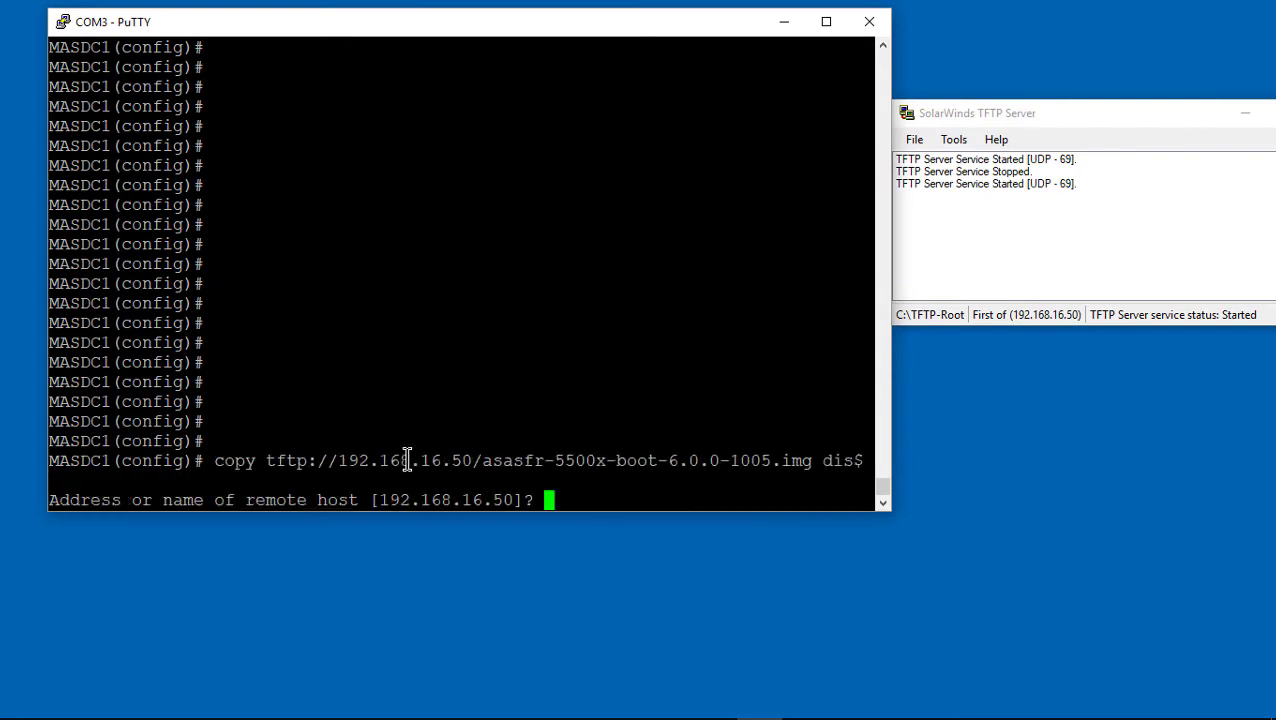
key(Return)
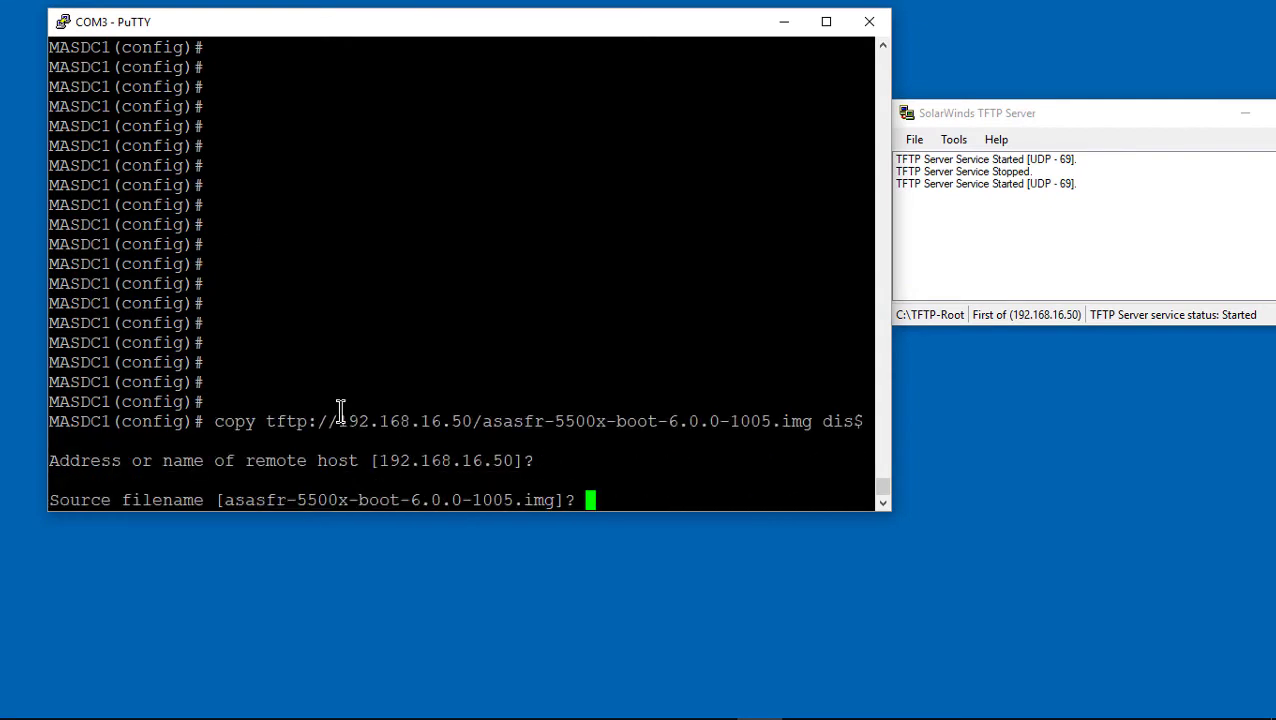
key(Return)
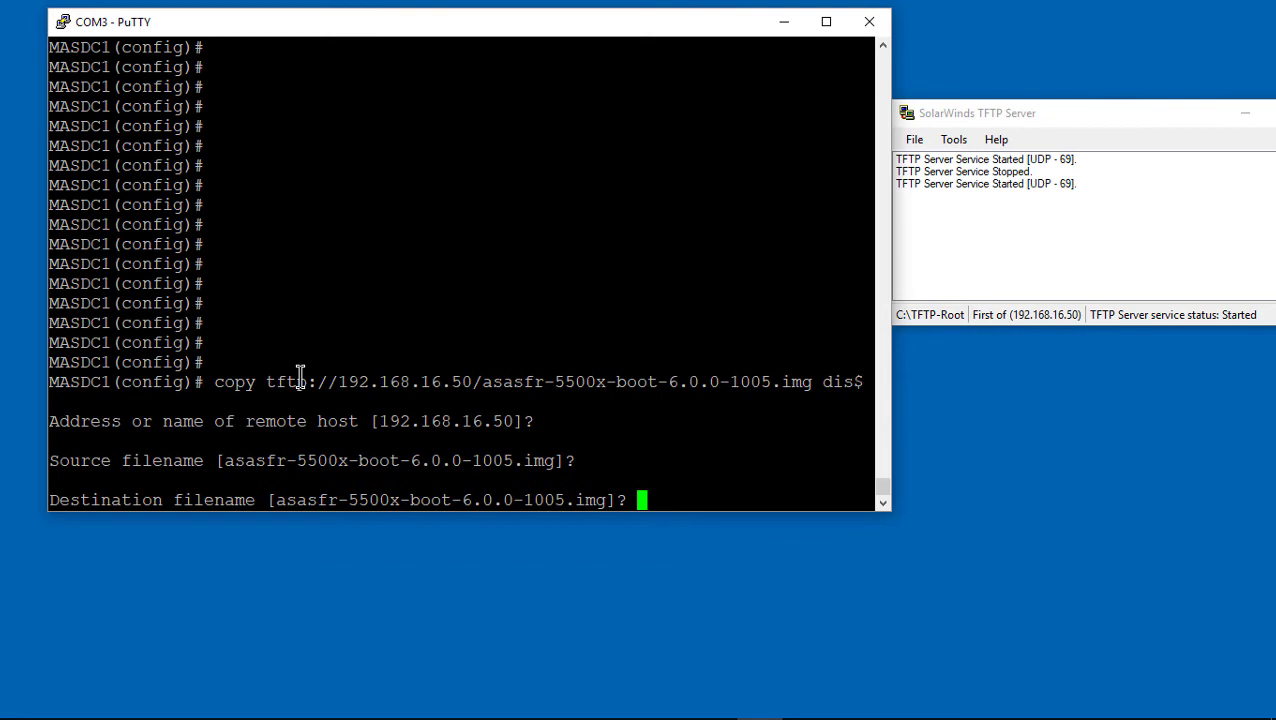
key(Return)
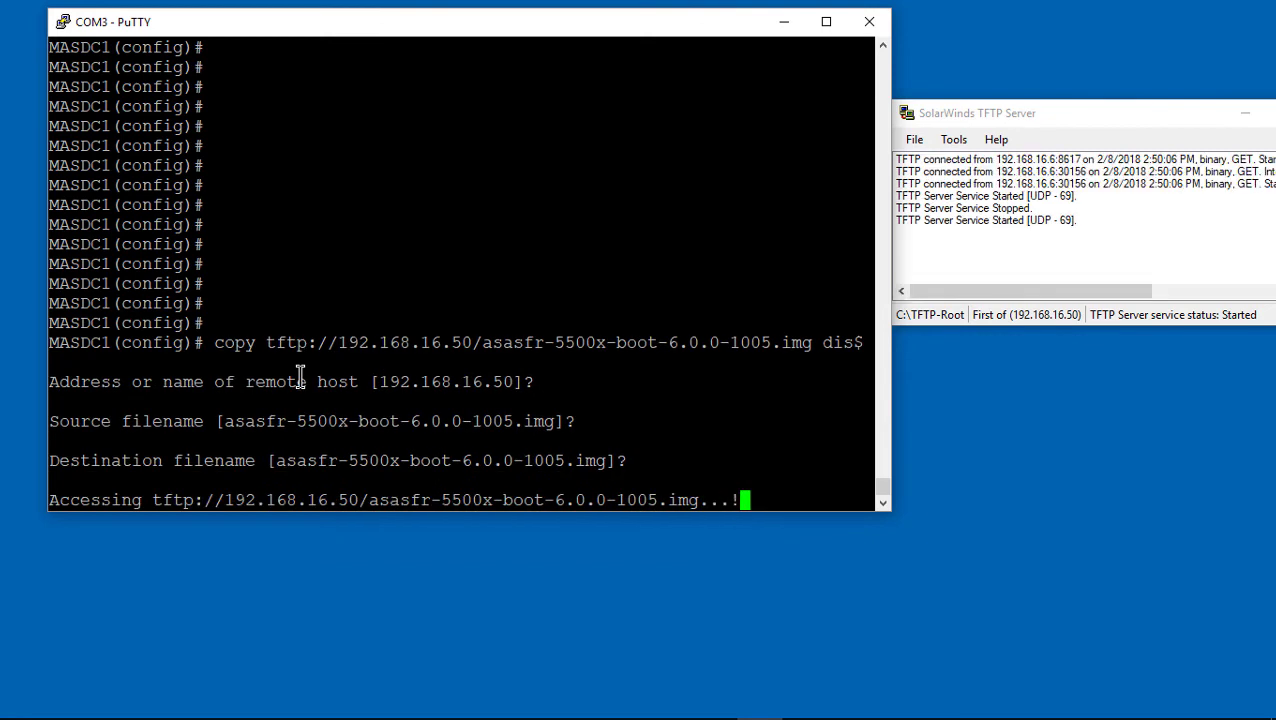
click(1065, 123)
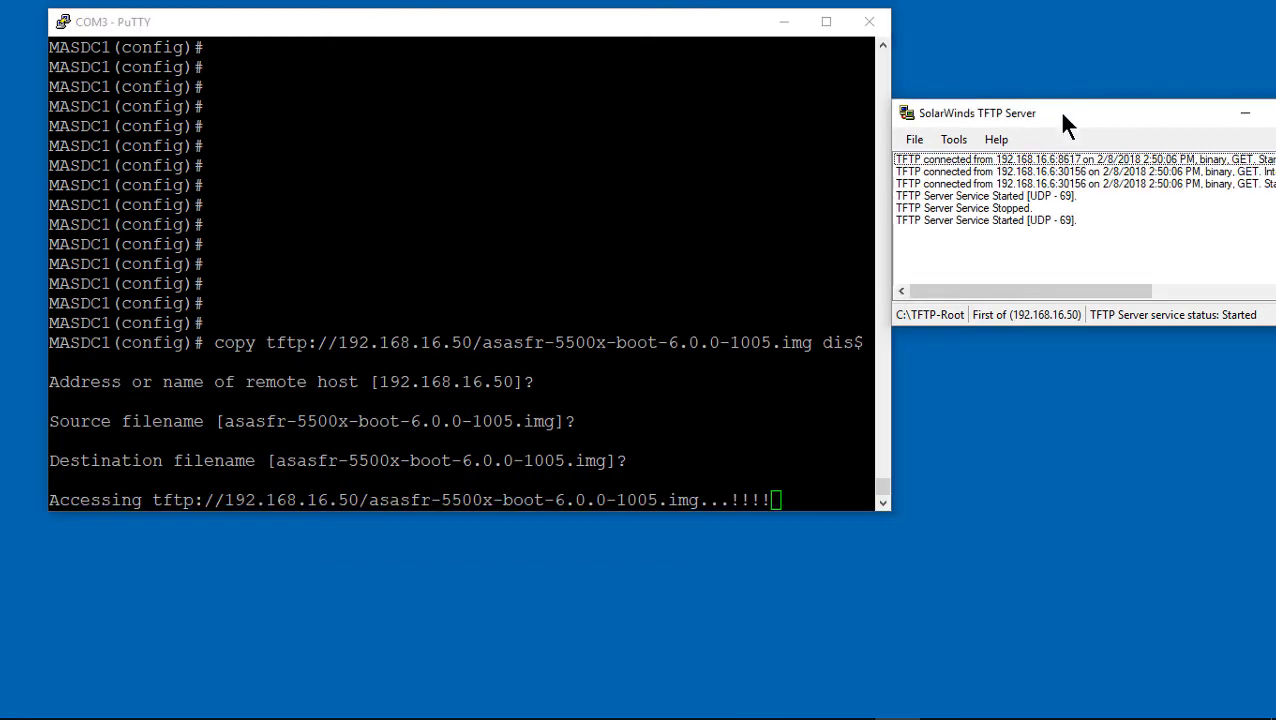
drag(1063, 114, 869, 118)
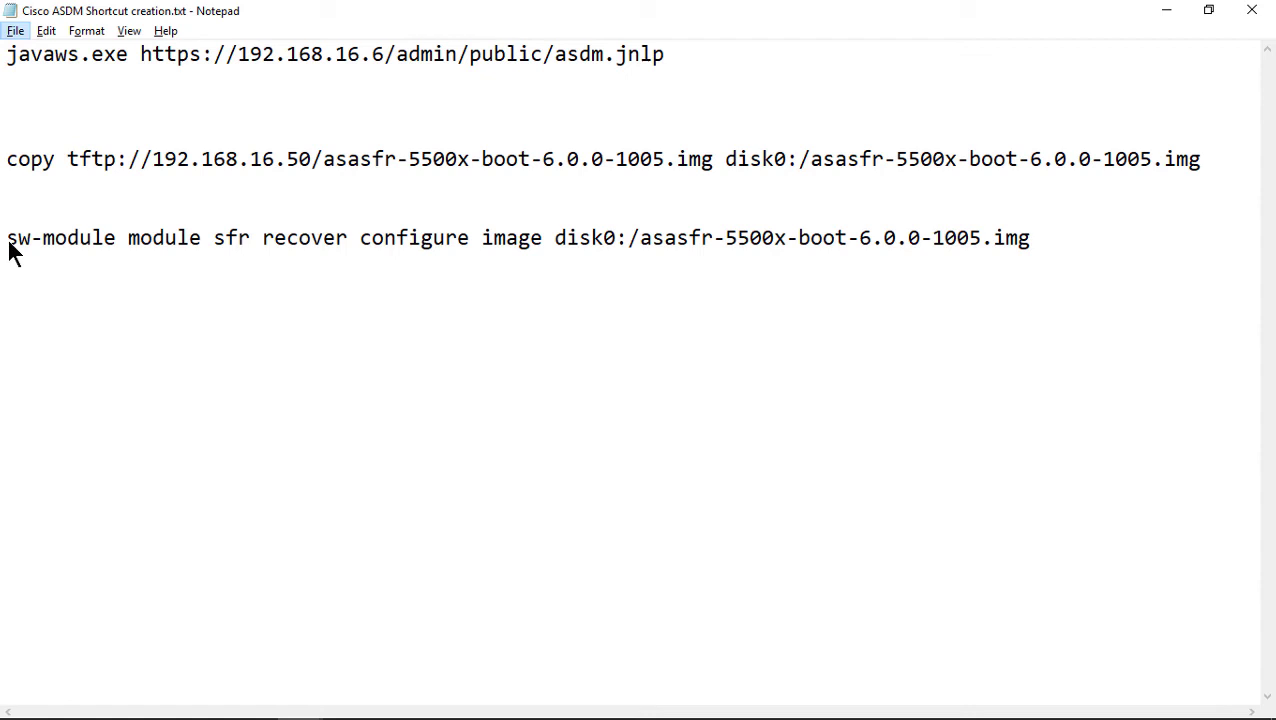
Copy the sw-module recover configure line from Notepad and run it on the ASA
drag(8, 240, 1054, 247)
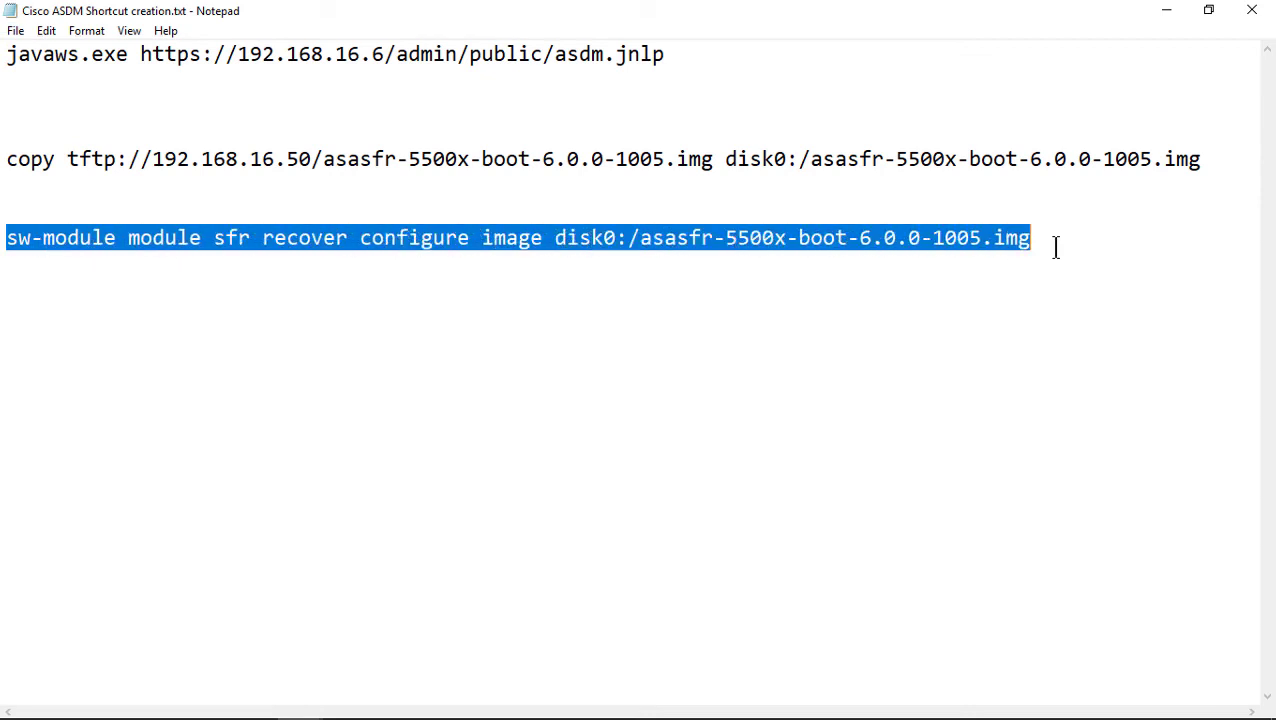
right_click(773, 250)
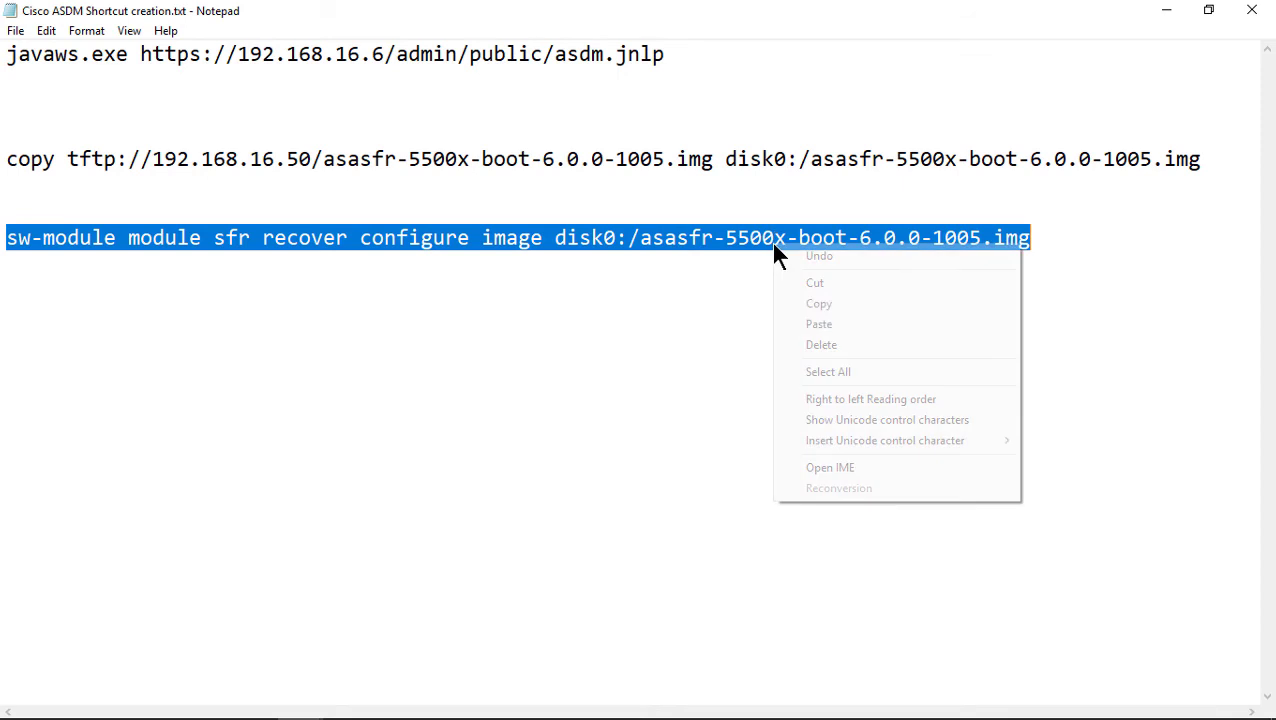
click(819, 303)
click(1166, 12)
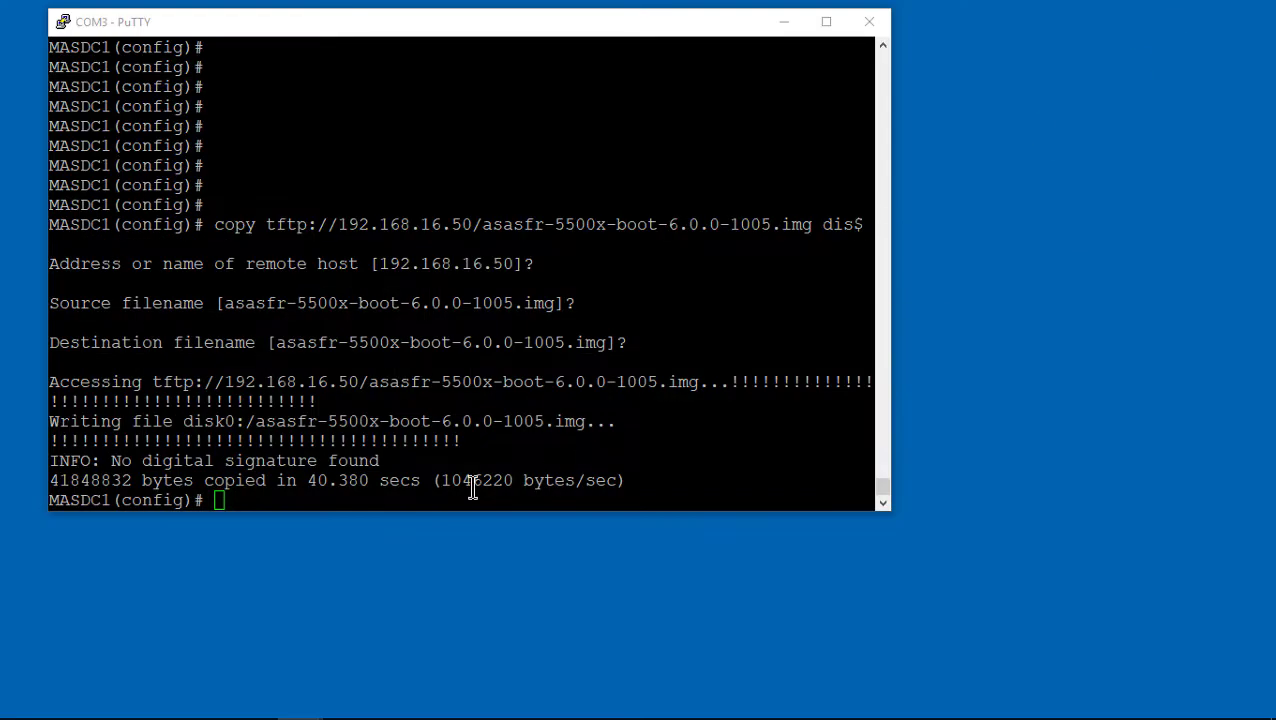
right_click(358, 498)
key(Return)
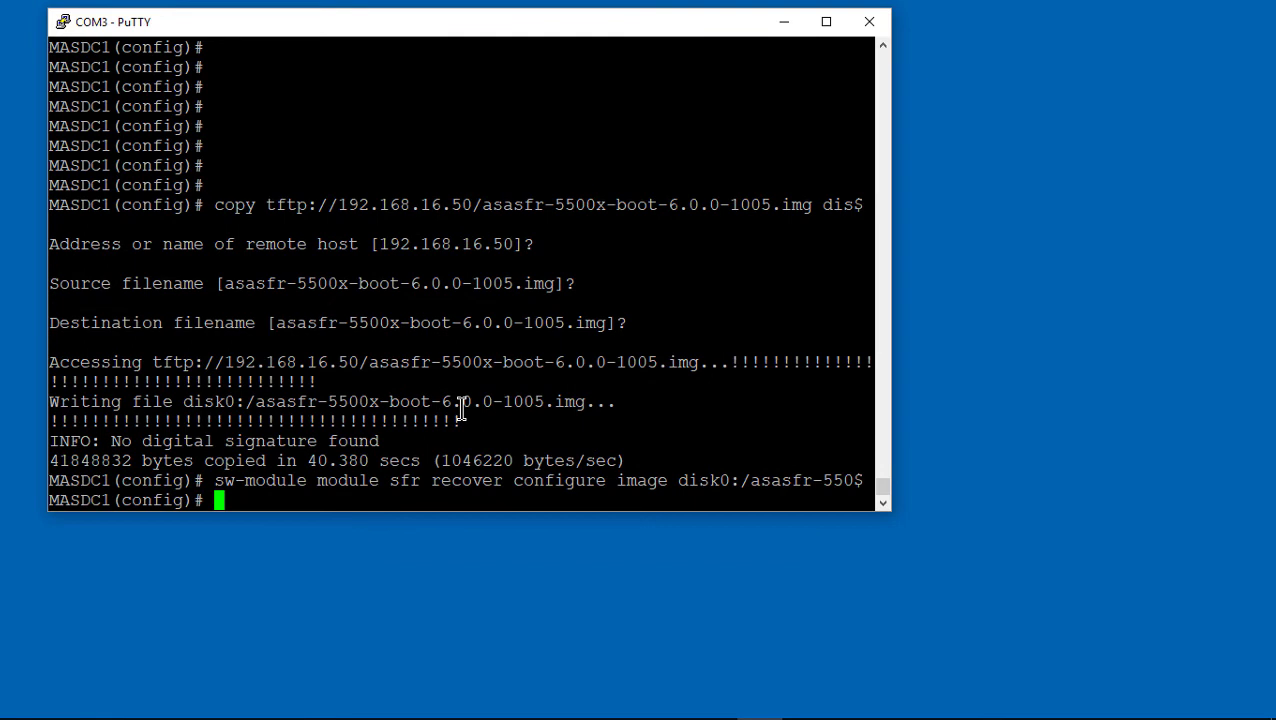
Issue 'sw-module module sfr recover boot', confirm, and verify sfr shows Recover in sh module
right_click(380, 502)
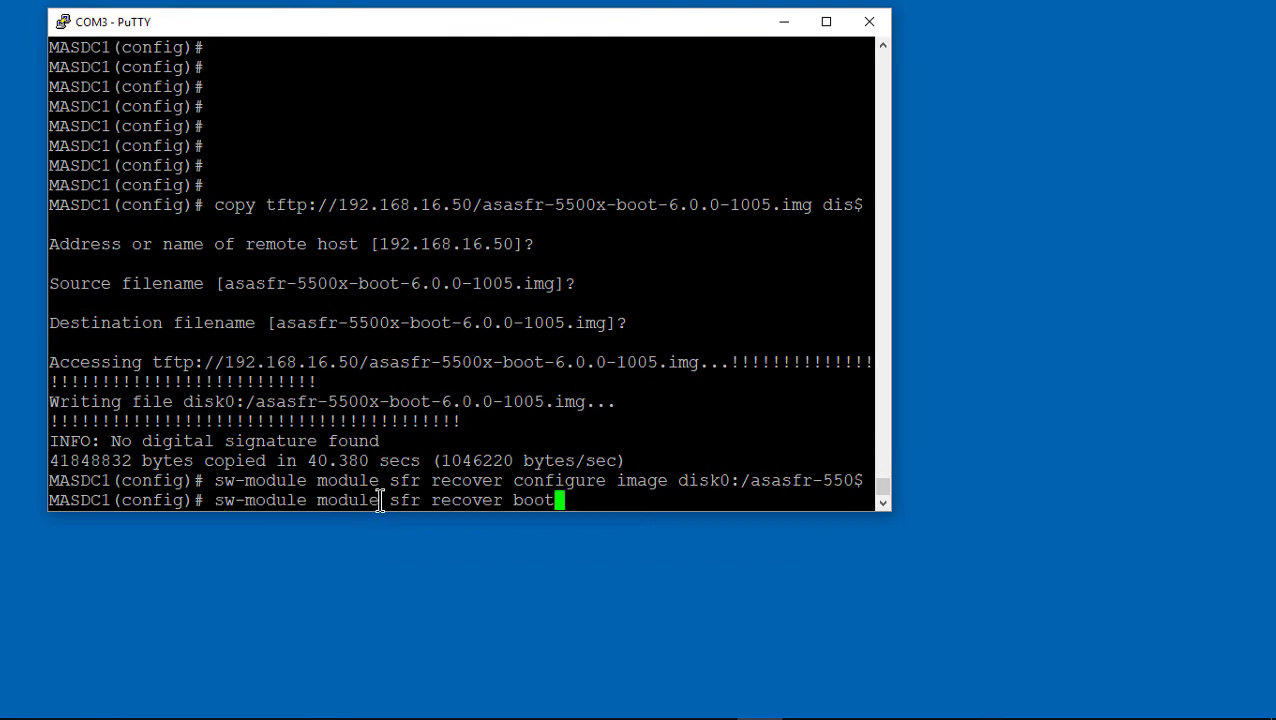
key(Return)
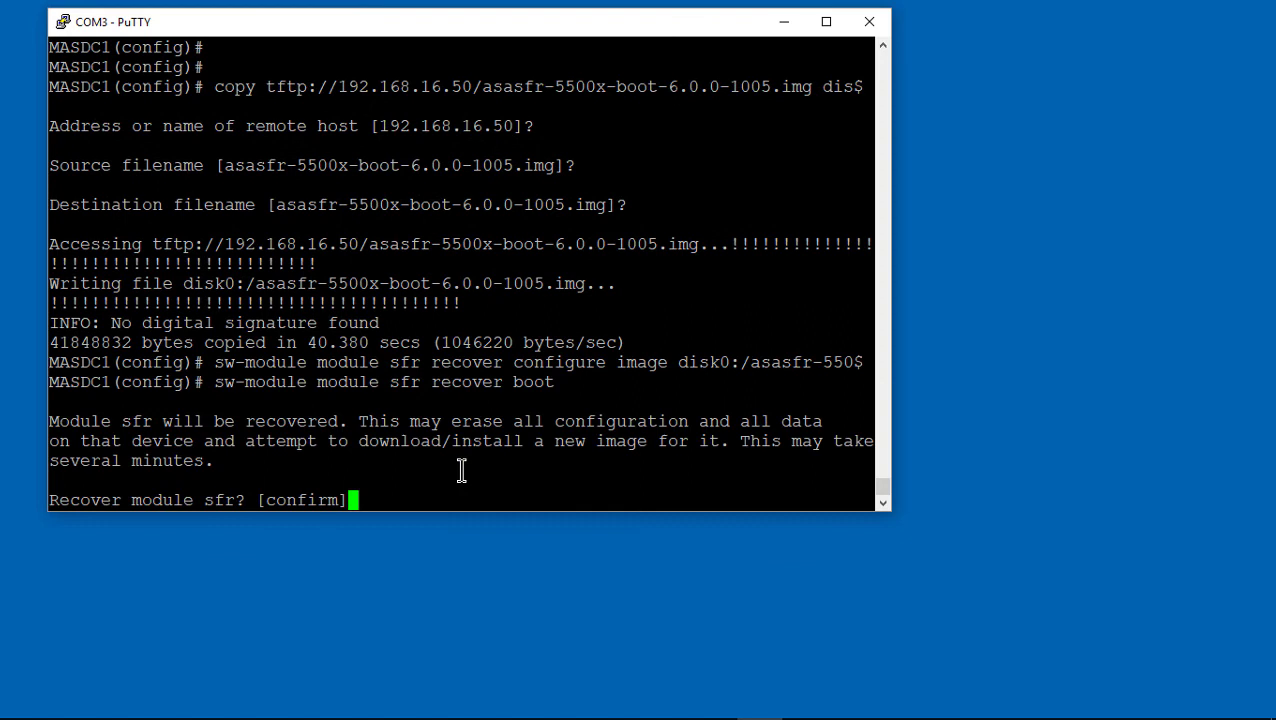
key(Return)
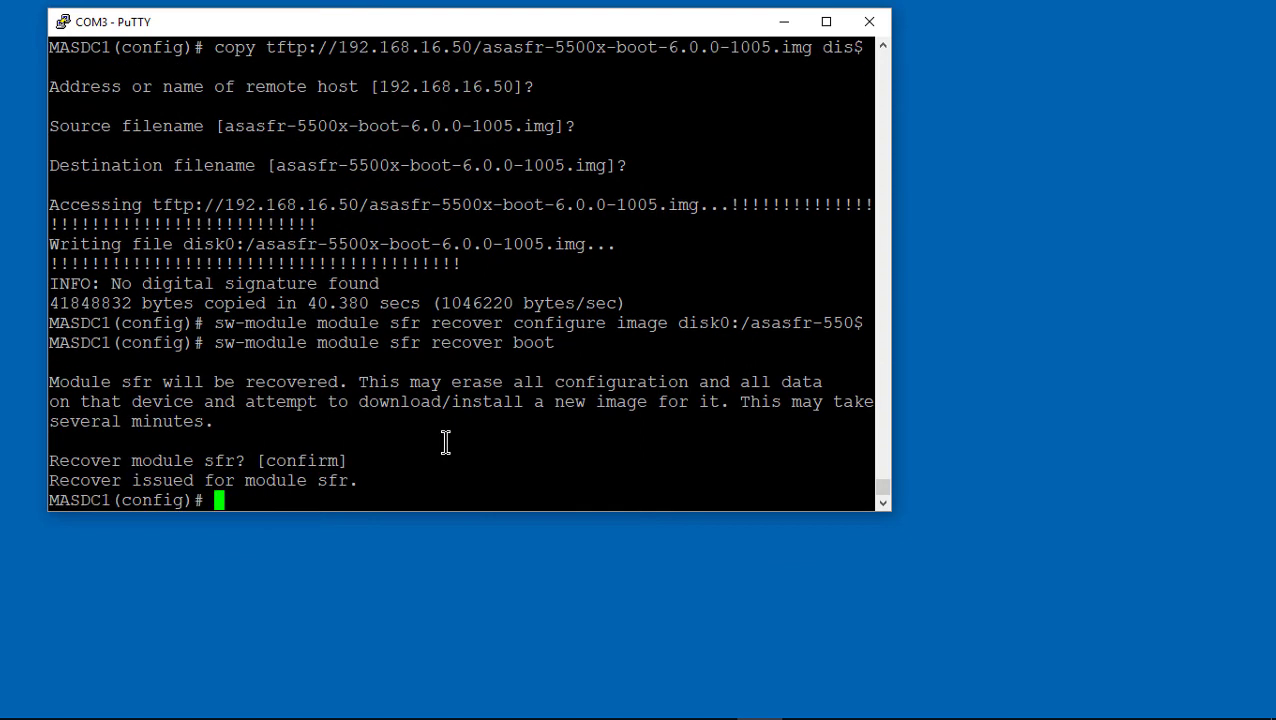
key(Return)
key(Return)
key(Return)
key(Return)
key(Return)
key(Return)
key(Return)
key(Return)
key(Return)
key(Return)
key(Return)
key(Return)
key(Return)
key(Return)
key(Return)
key(Return)
key(Return)
key(Return)
key(Return)
key(Return)
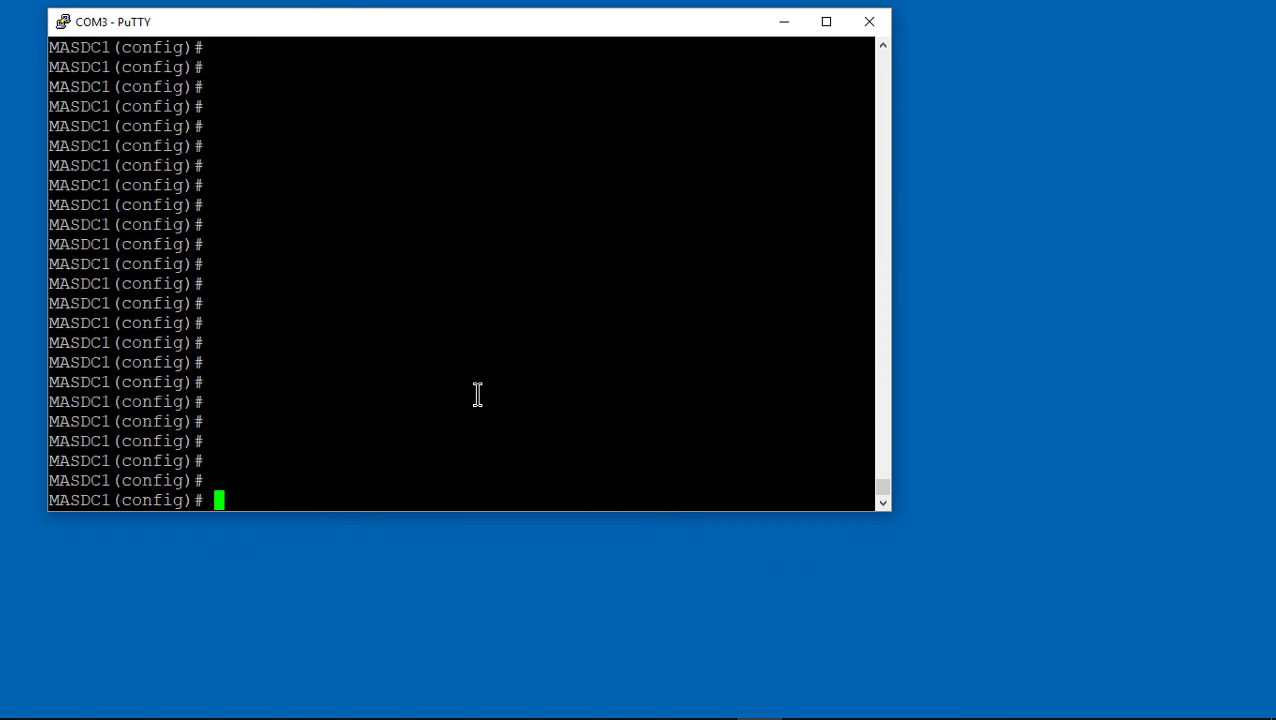
text(sh module)
key(Return)
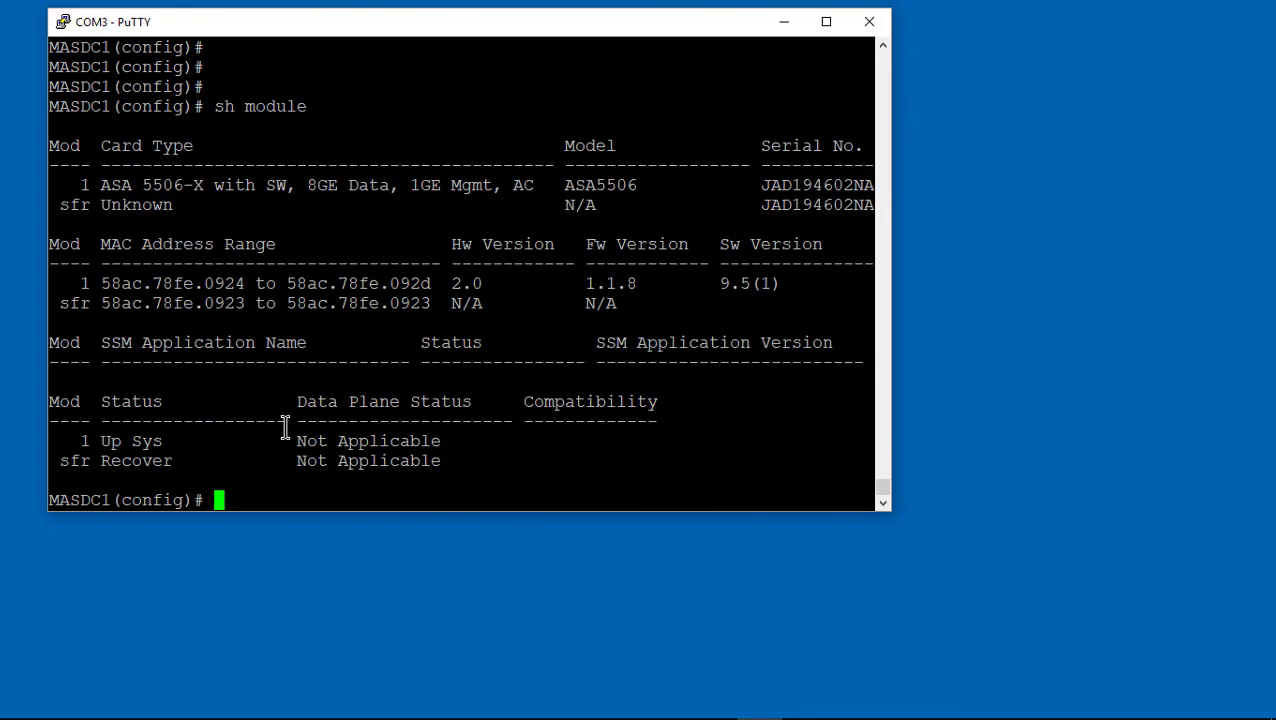
drag(190, 462, 58, 470)
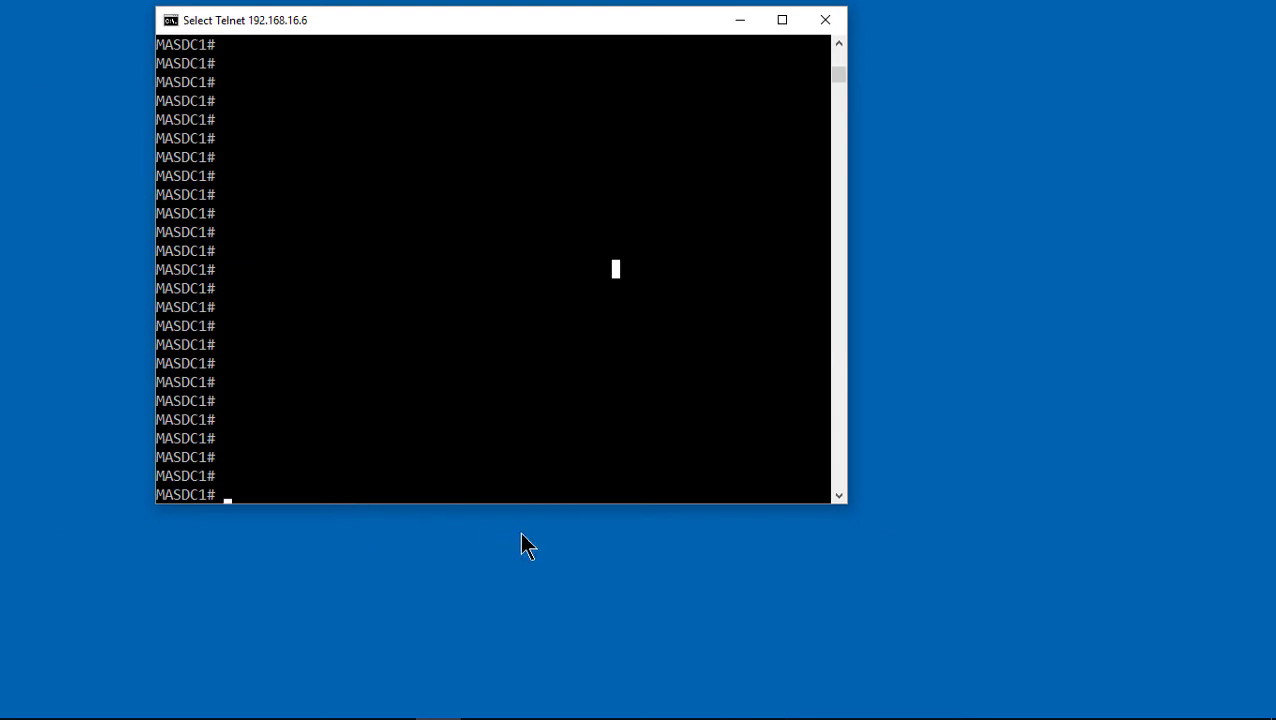
Open 'session sfr console' and confirm clearing the existing console connection
text(session)
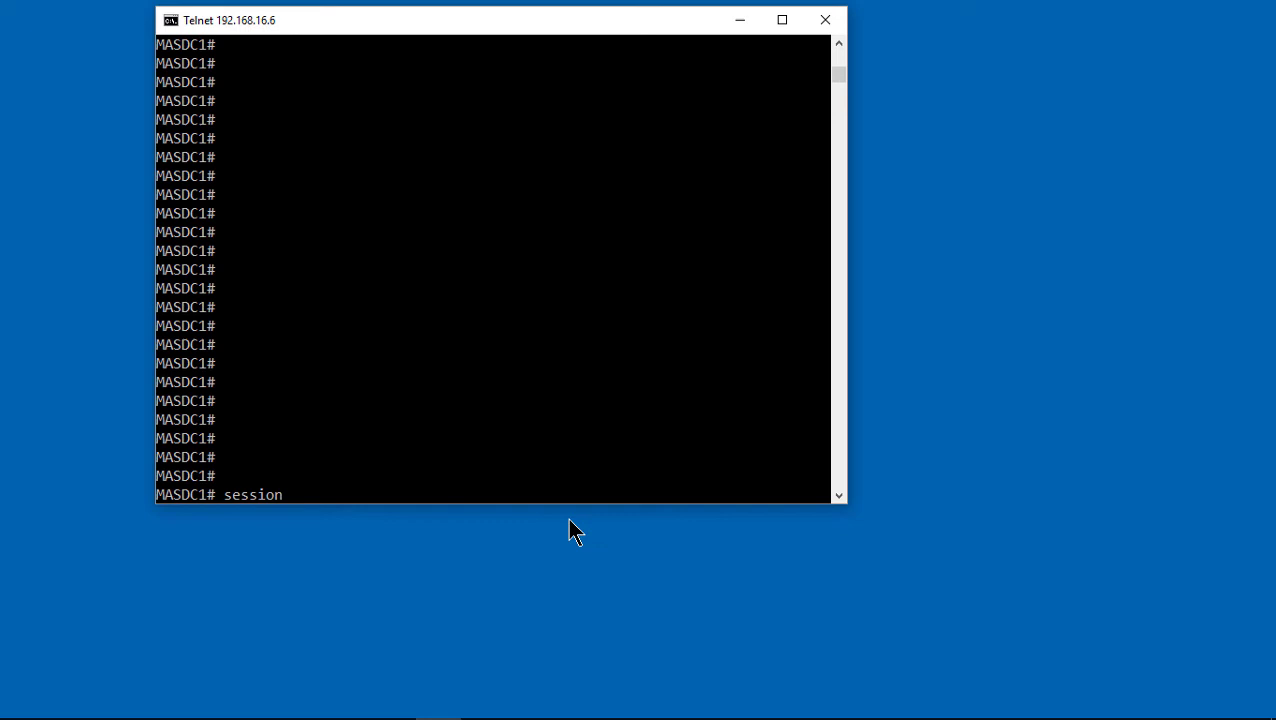
text( sfr console)
key(Return)
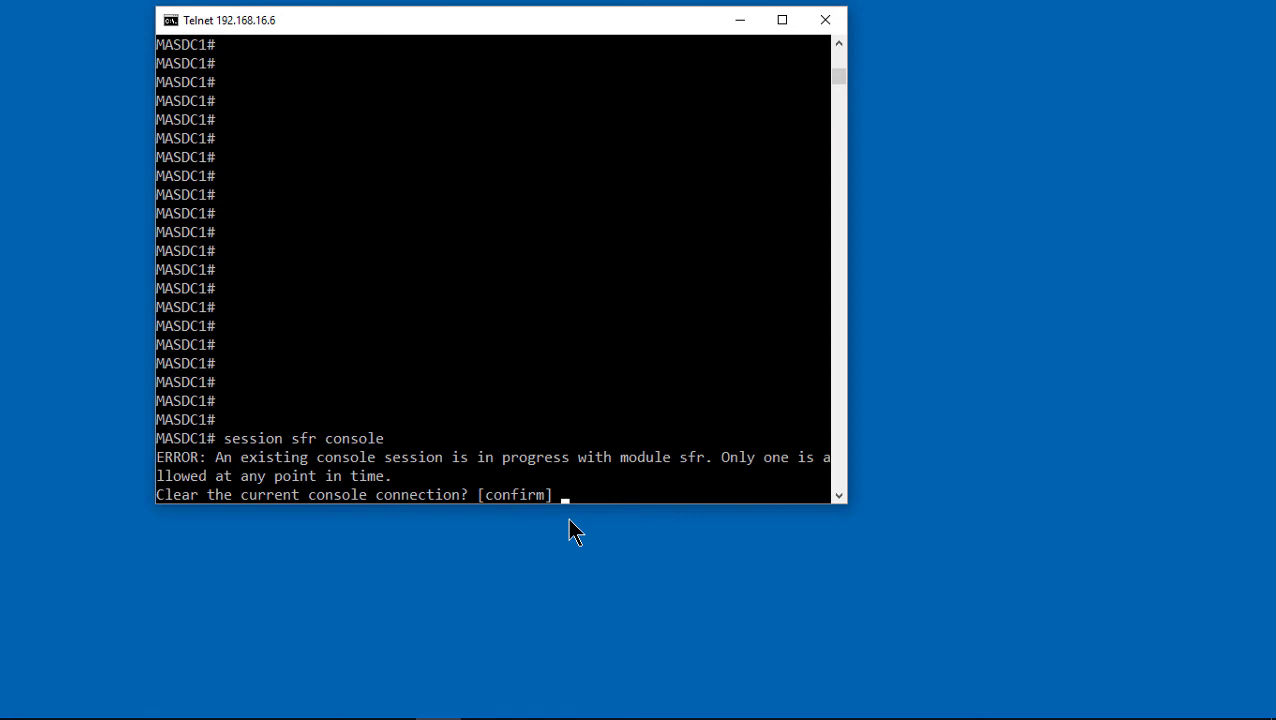
key(Return)
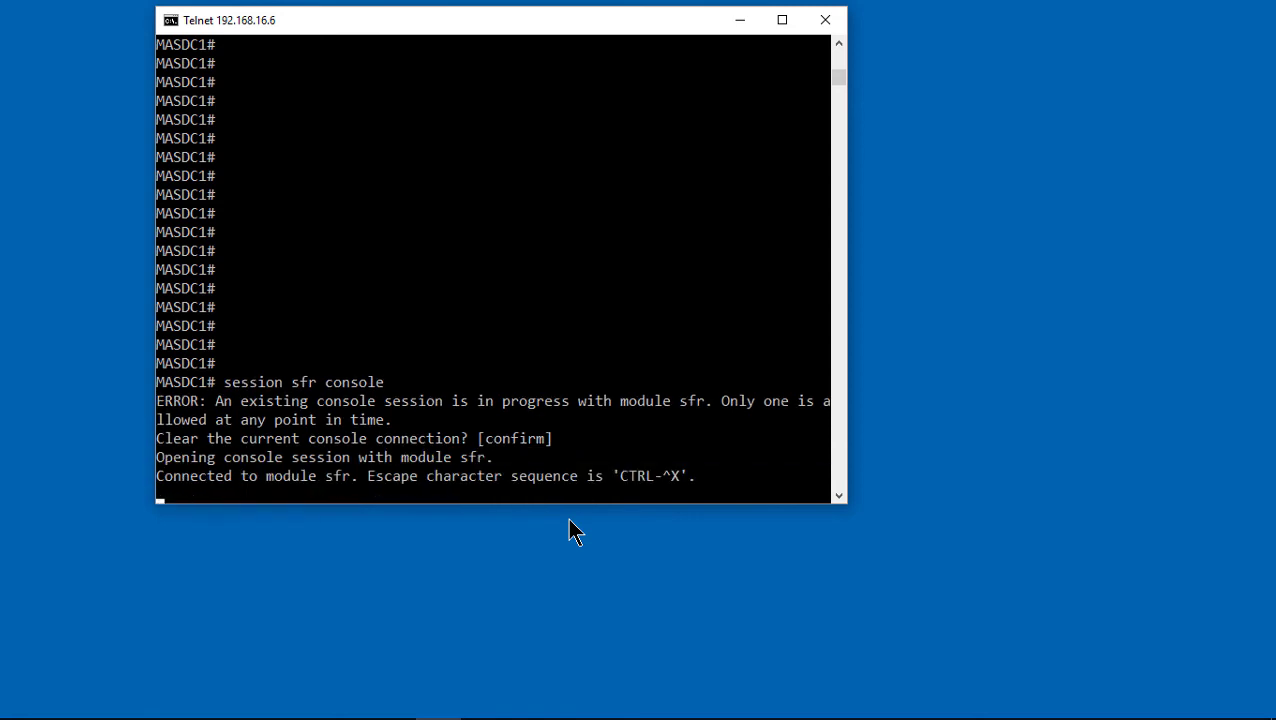
Log in to the FirePOWER boot image as admin and start setup
key(Return)
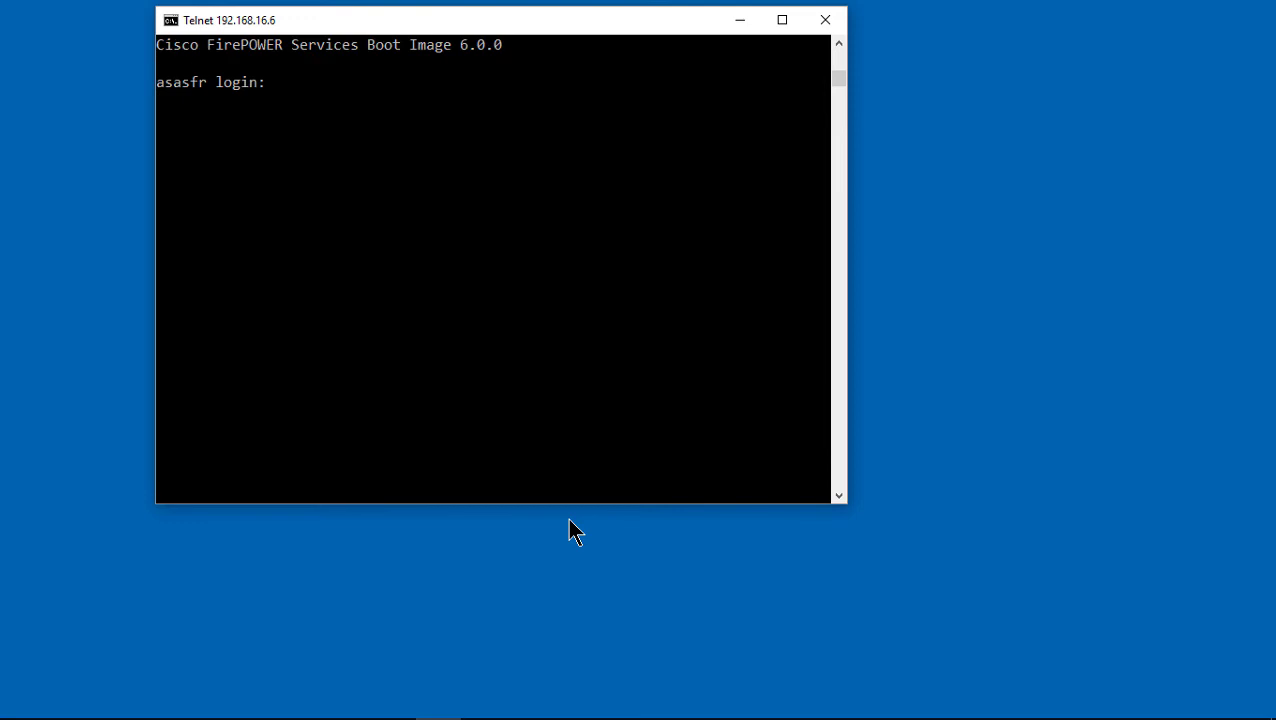
text(admin)
key(Return)
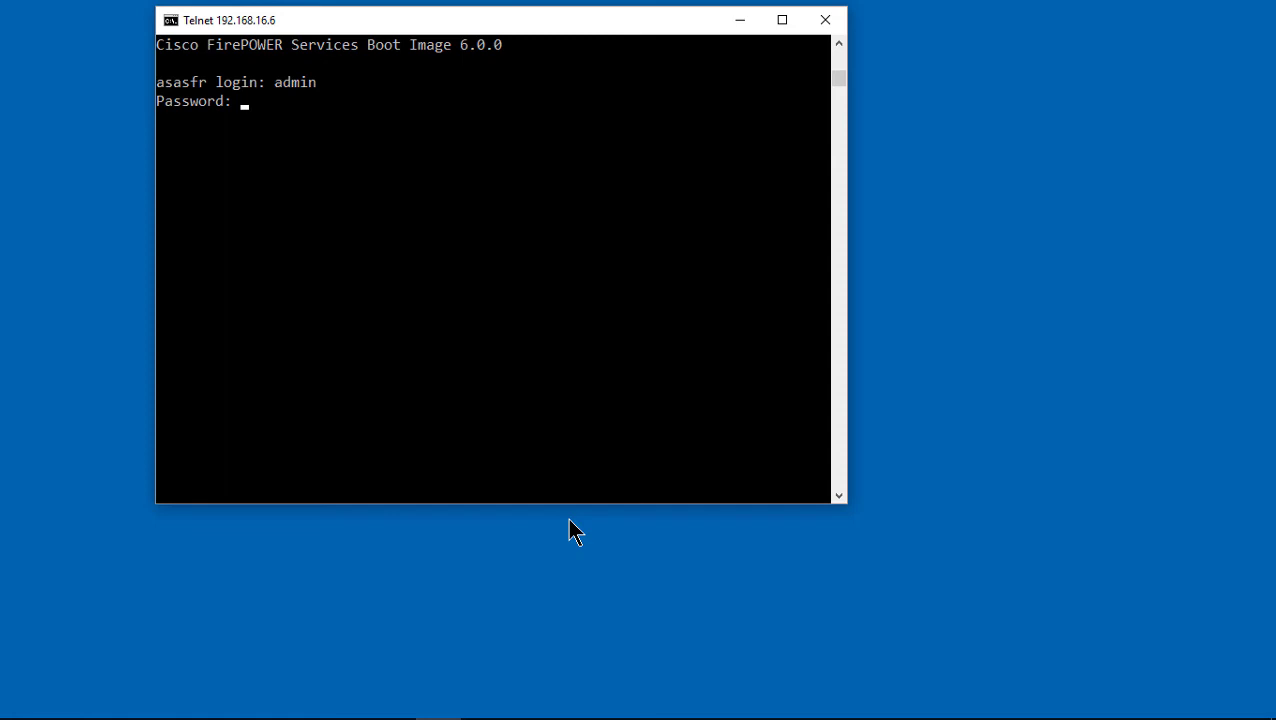
key(Return)
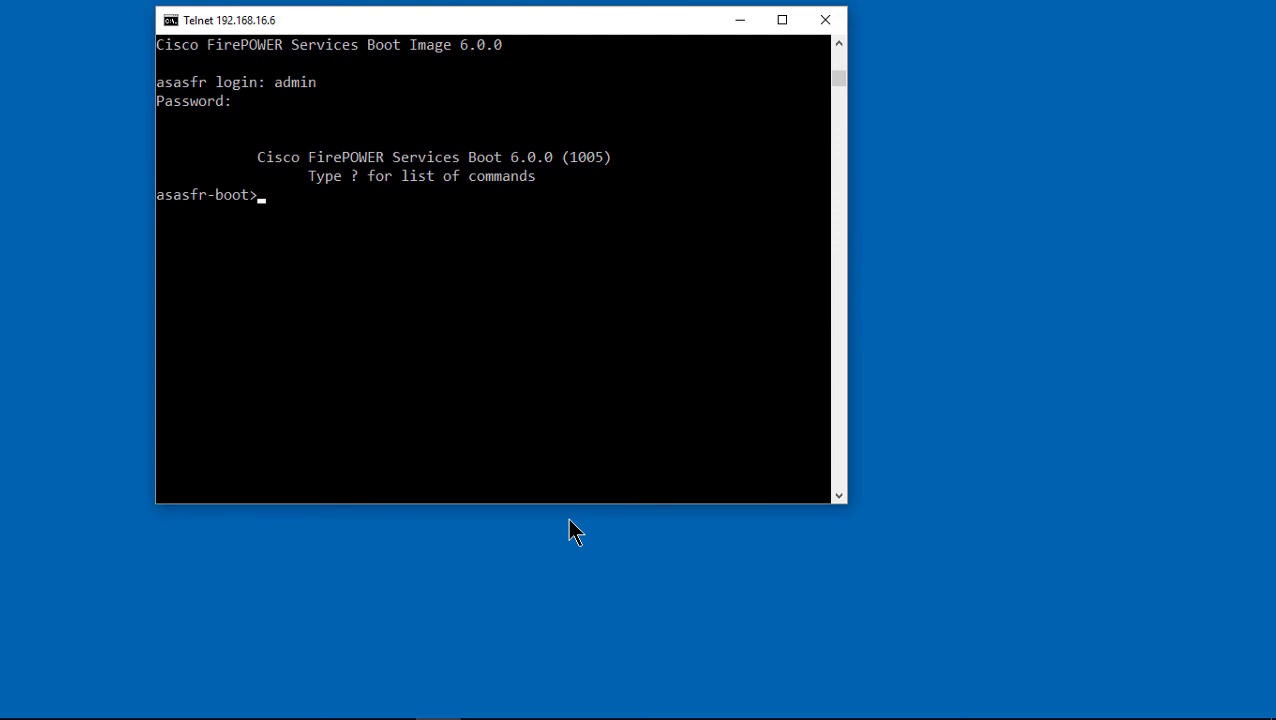
text(setup)
key(Return)
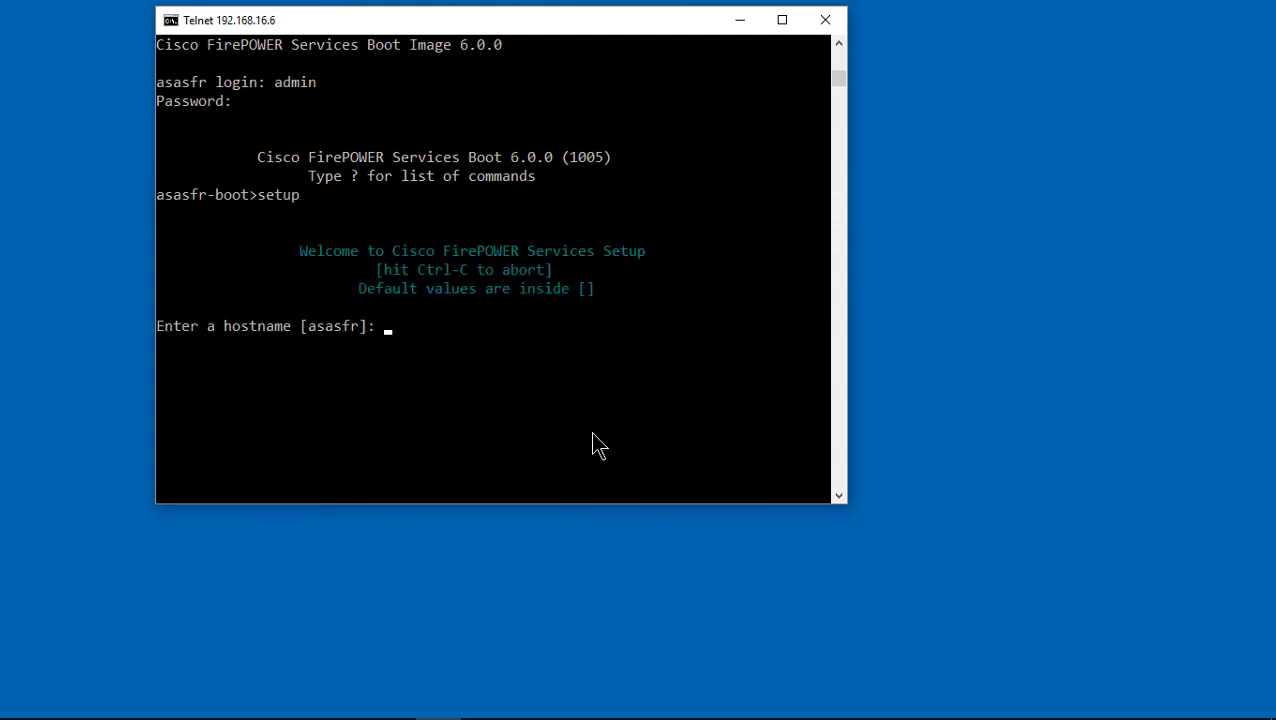
Keep hostname asasfr; set static IPv4 192.168.16.253/255.255.255.0, gateway 192.168.16.6, no IPv6
click(565, 400)
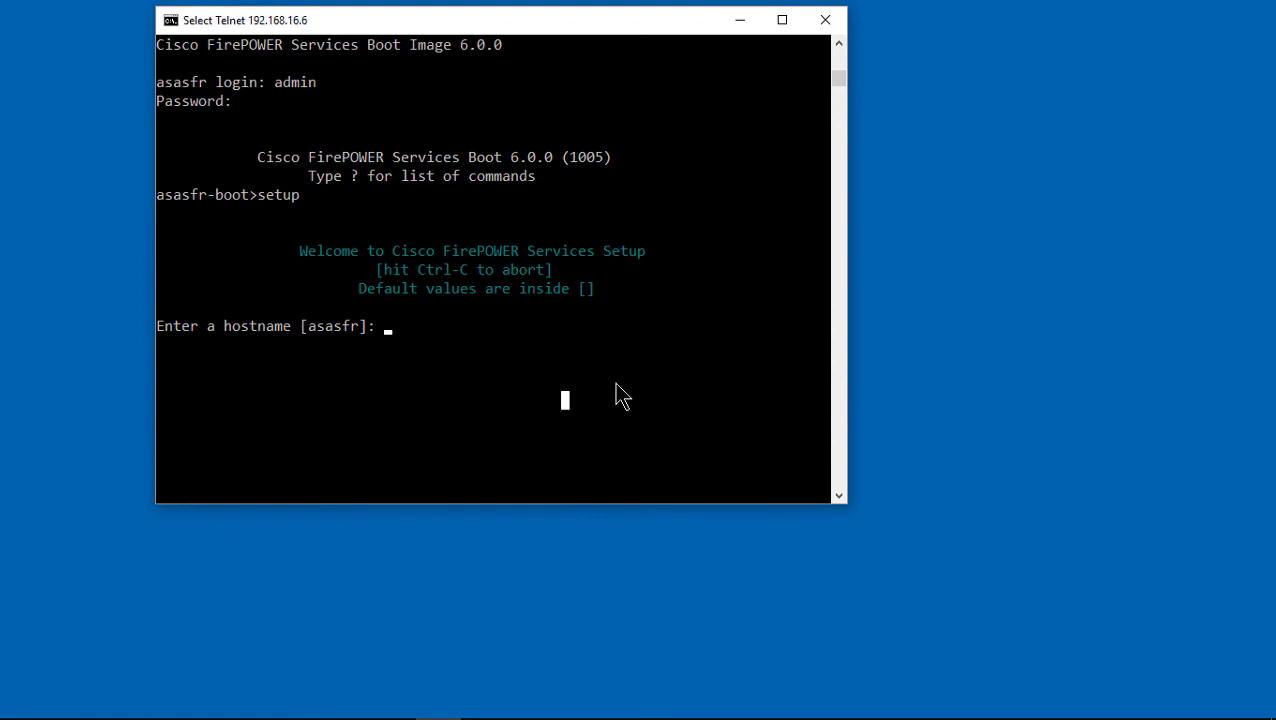
key(Return)
key(Return)
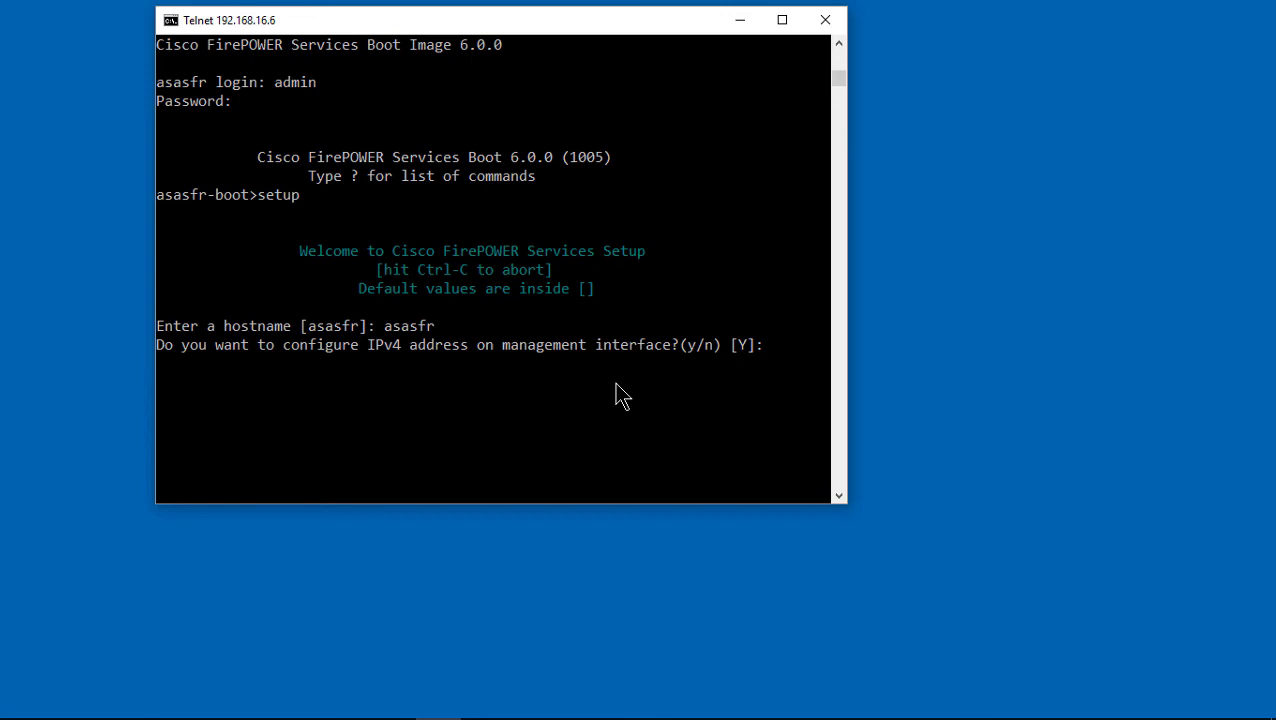
key(Return)
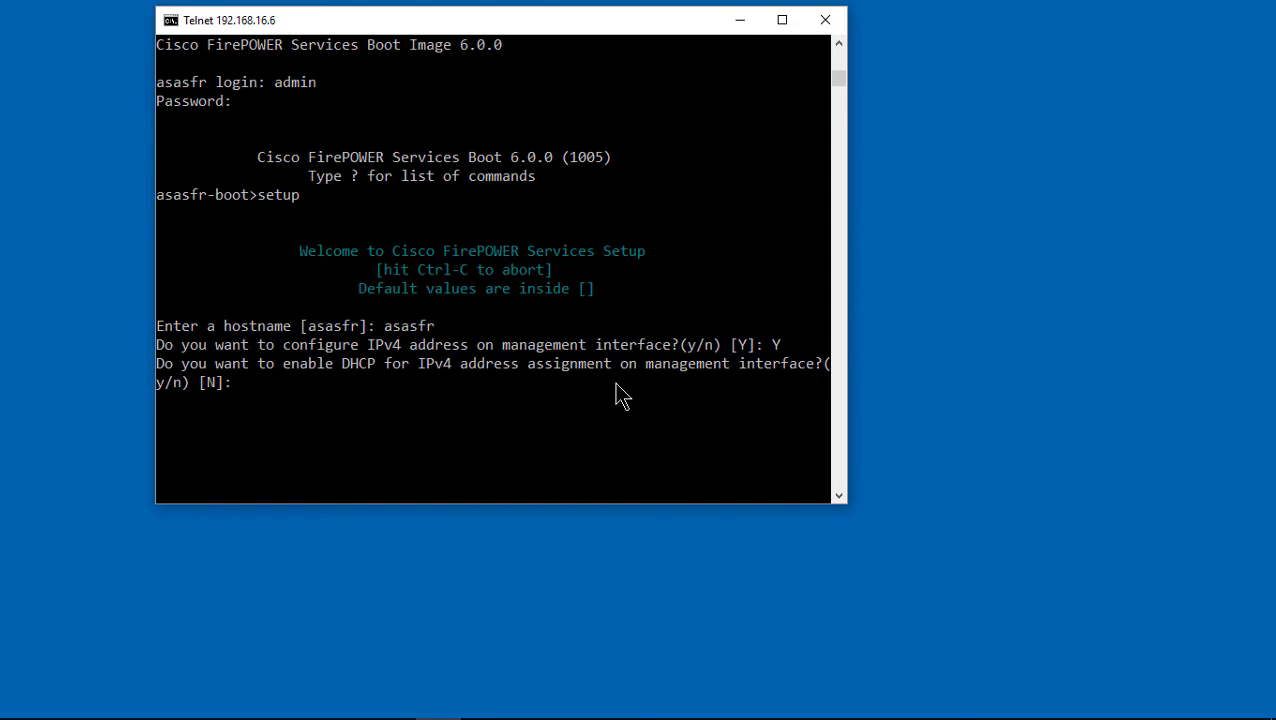
text(N)
key(Return)
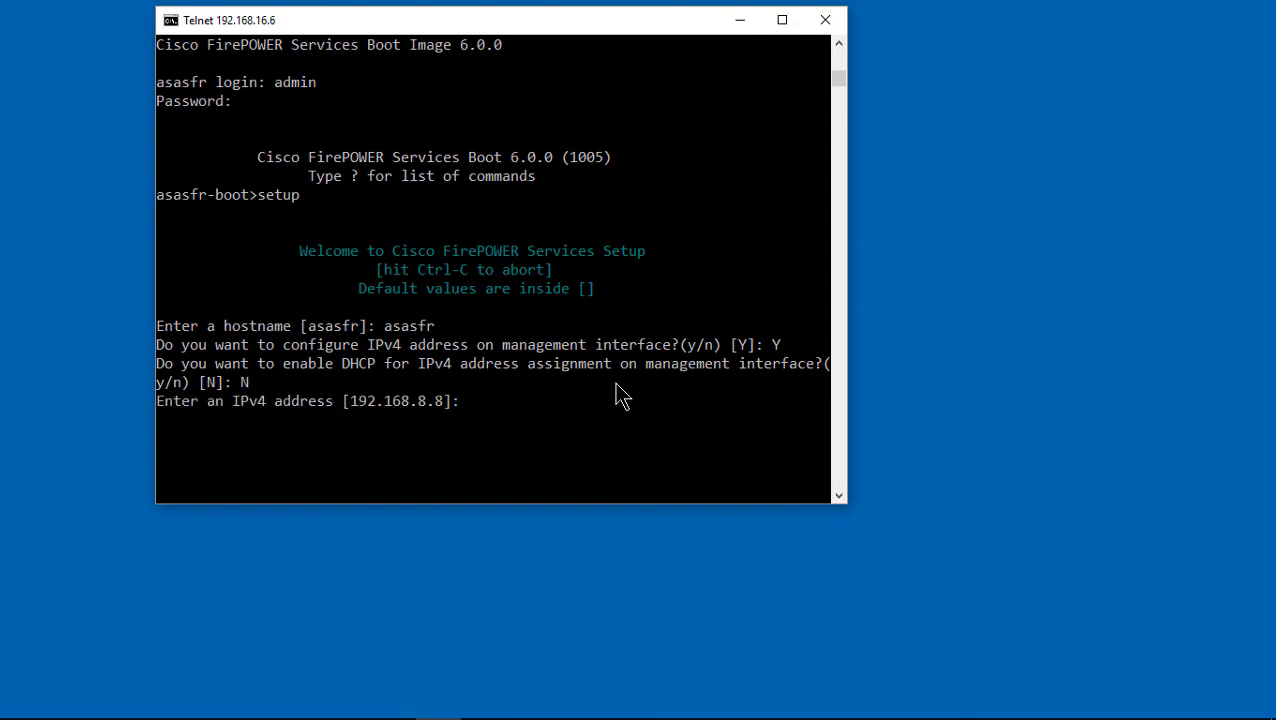
text(192.168.16.253)
key(Return)
key(Return)
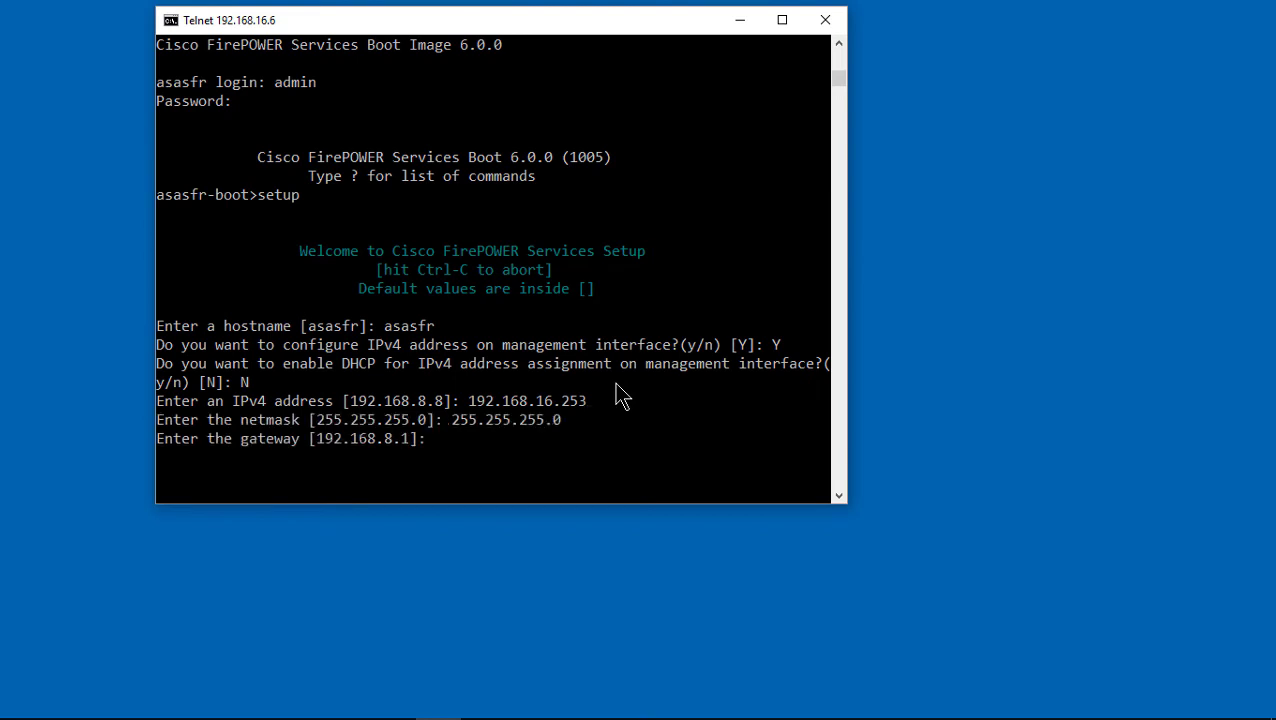
text(192.168.16.6)
key(Return)
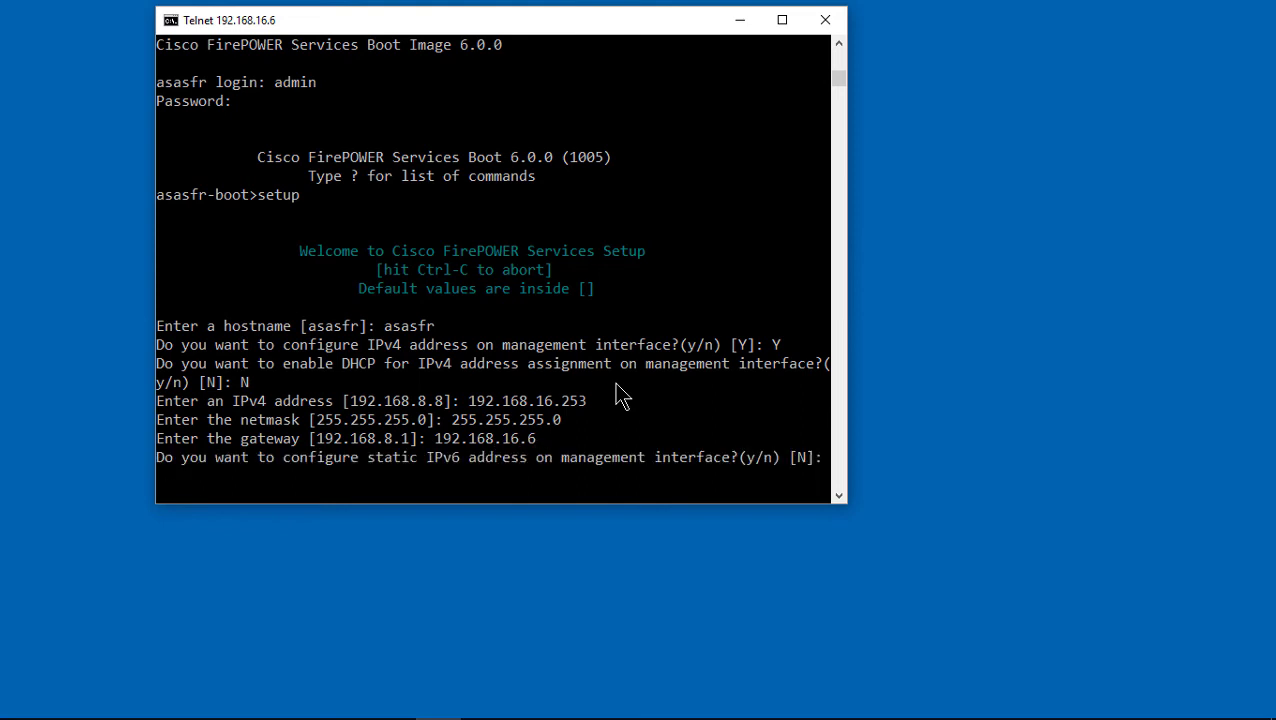
text(N)
key(Return)
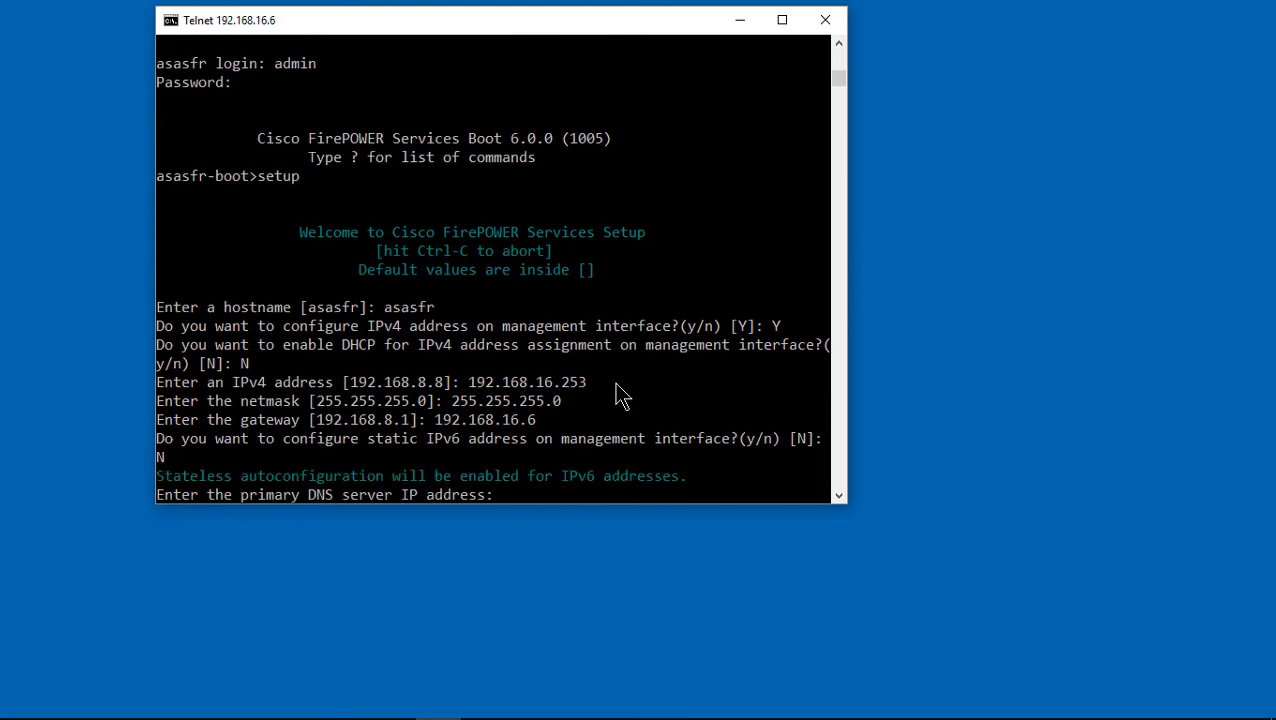
Correct the mistyped primary DNS server to 8.8.8.8
text(192.168.16.6)
key(Left)
key(Left)
key(Left)
key(Left)
key(Left)
key(Right)
key(Right)
key(Right)
key(Right)
key(Right)
key(Left)
key(Left)
key(Left)
key(Left)
key(Left)
key(Left)
key(ctrl+u)
text(8.8.8.8)
key(Return)
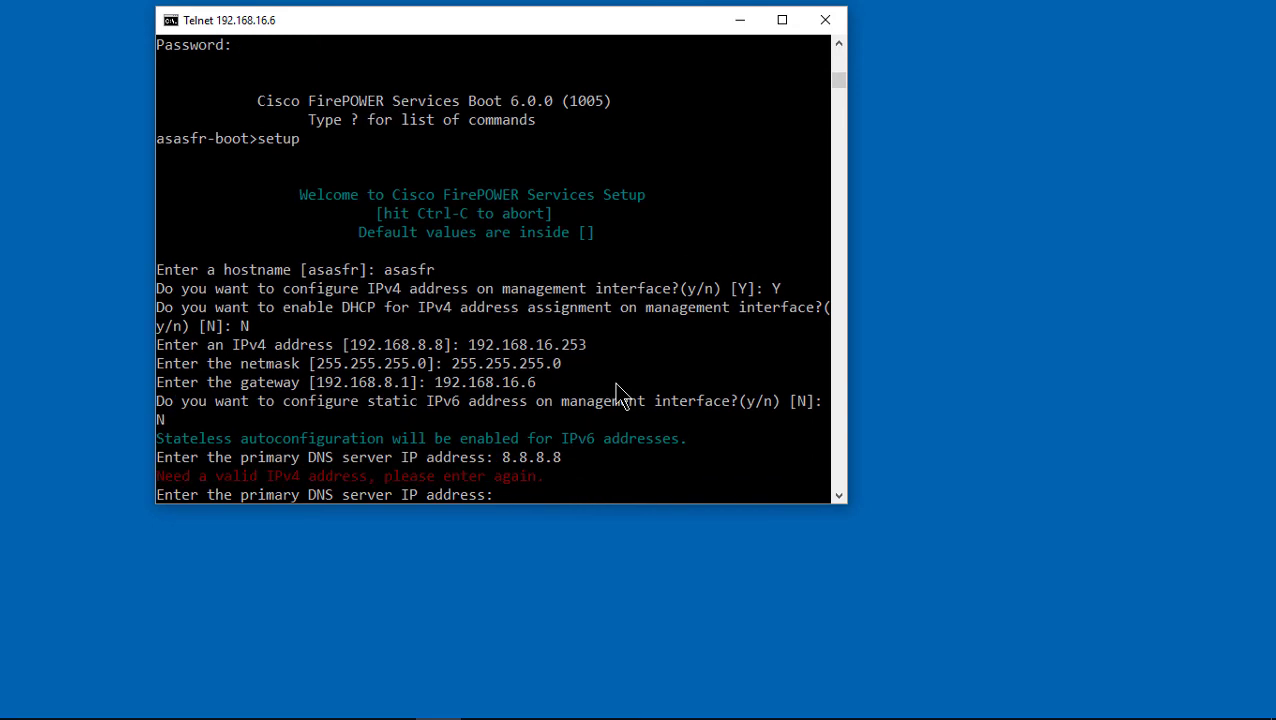
text(8.8.8.8)
key(Return)
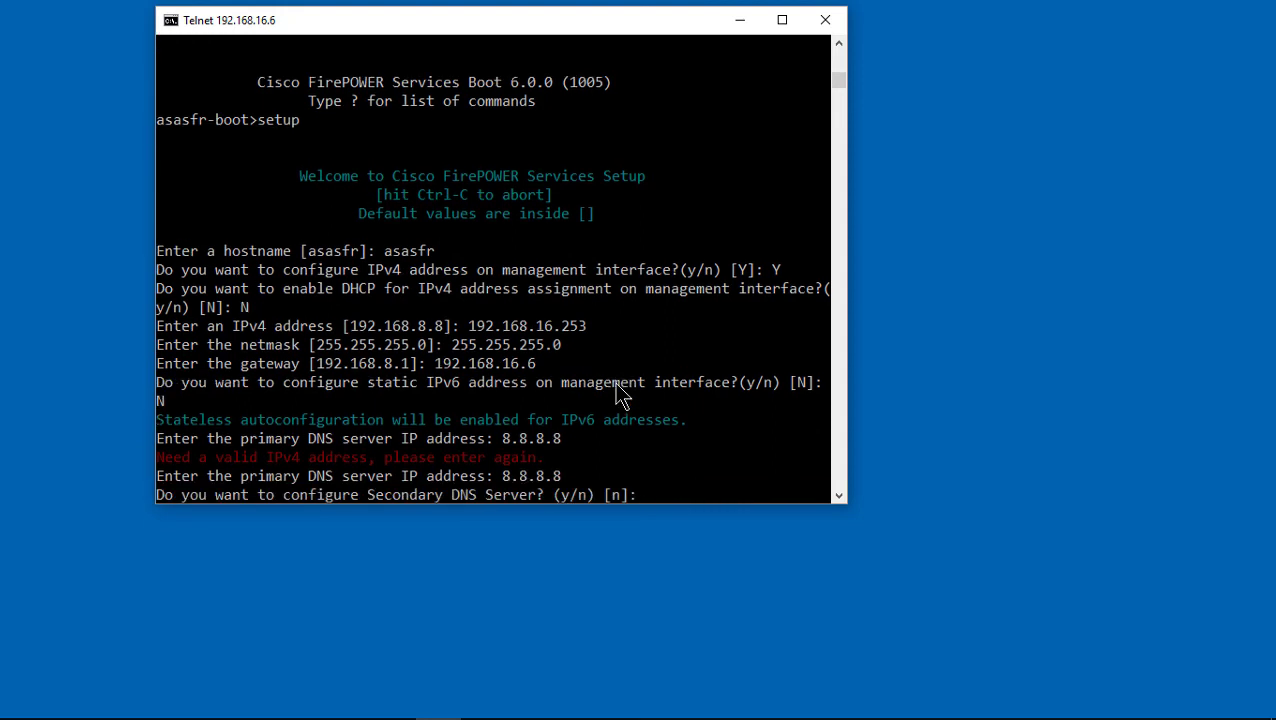
Decline a secondary DNS server, a local domain name and search domains
text(n)
key(Return)
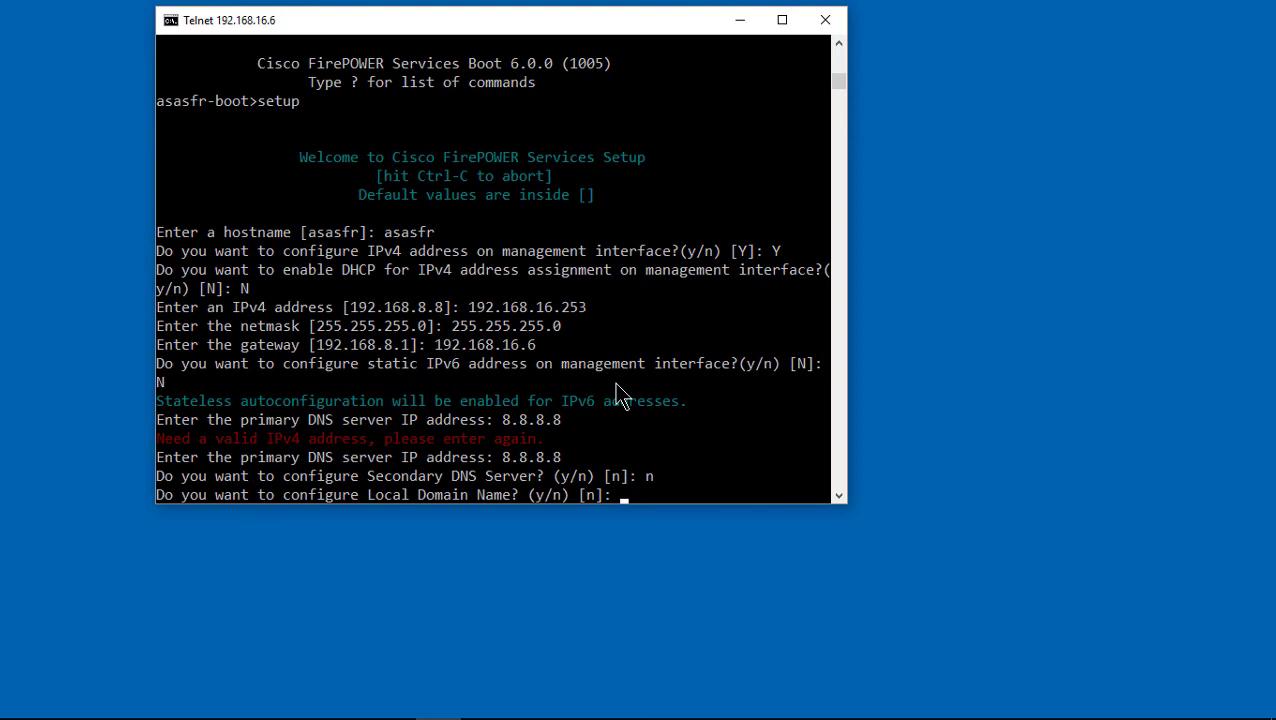
text(n)
key(Return)
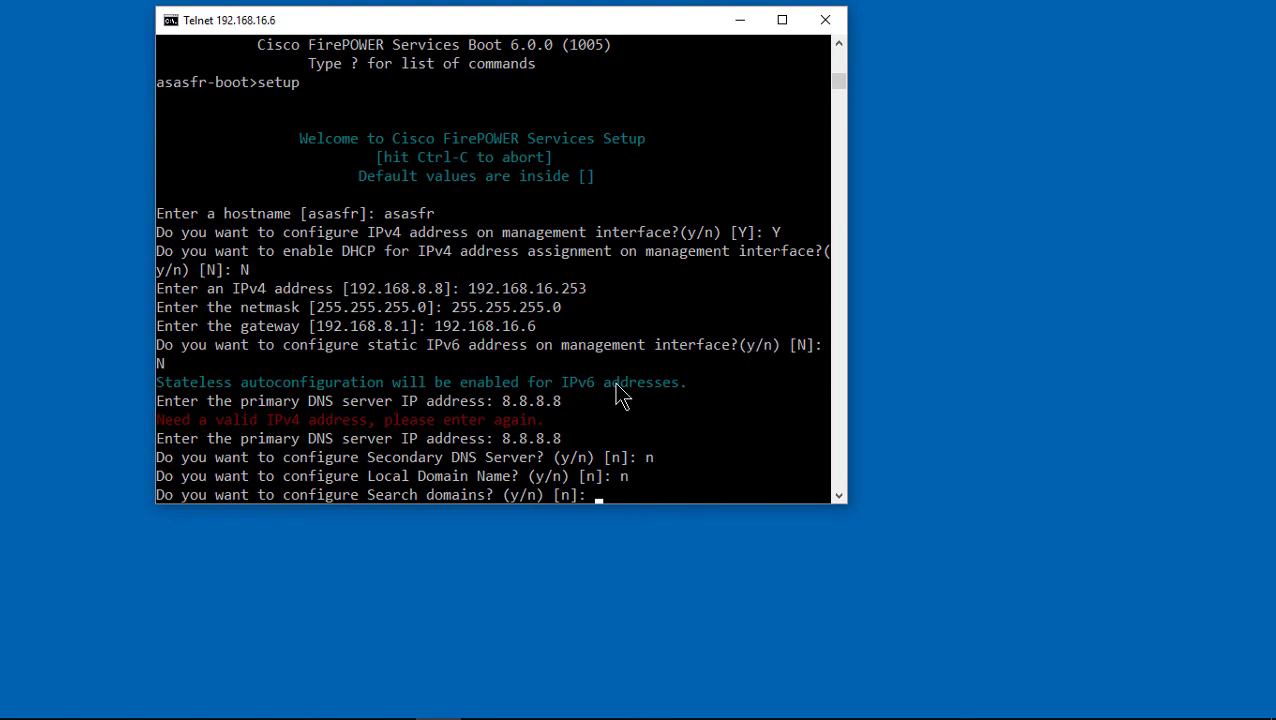
text(n)
key(Return)
Enable NTP with server 128.138.140.44 and no symmetric key authentication
text(Y)
key(Return)
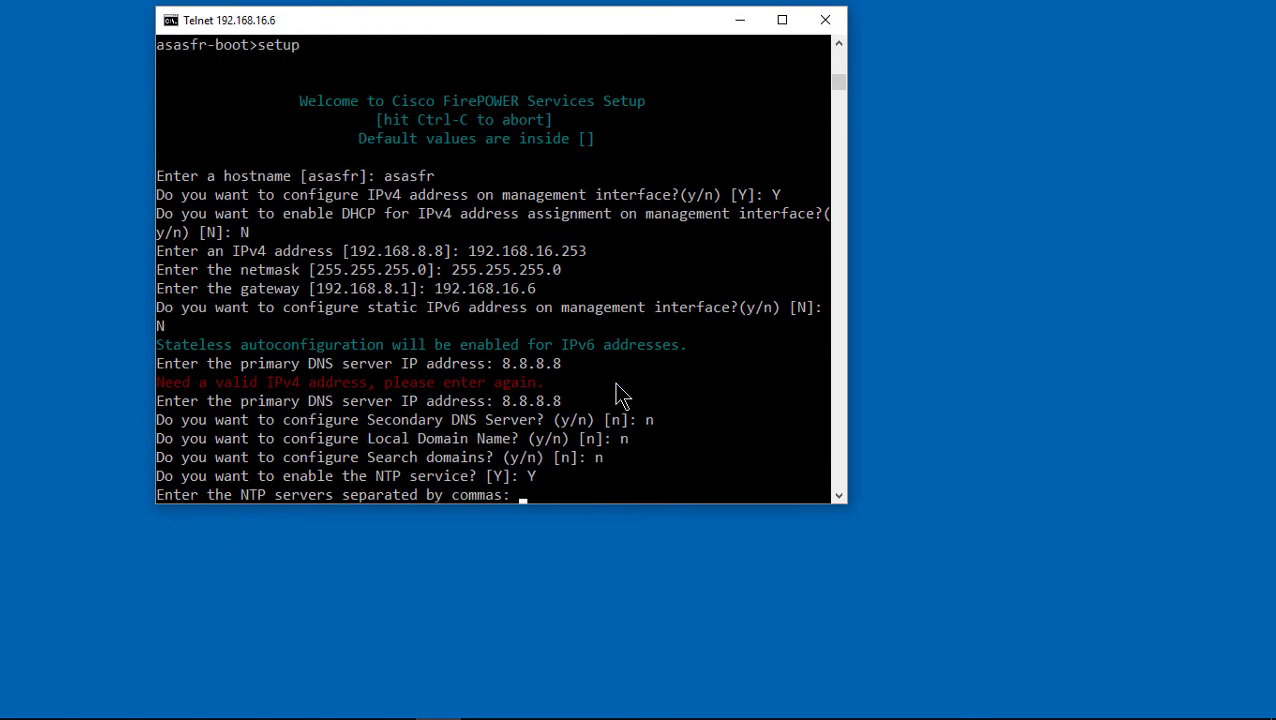
text(128.138.140.44)
key(Return)
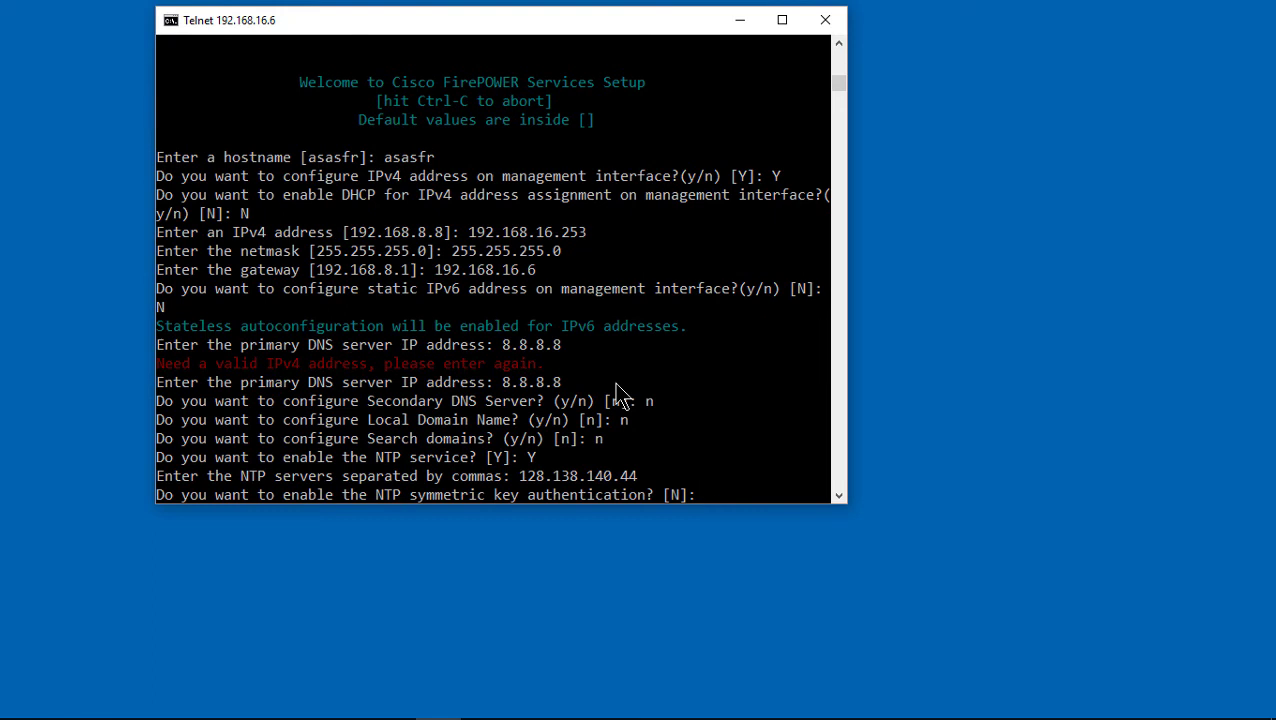
key(Return)
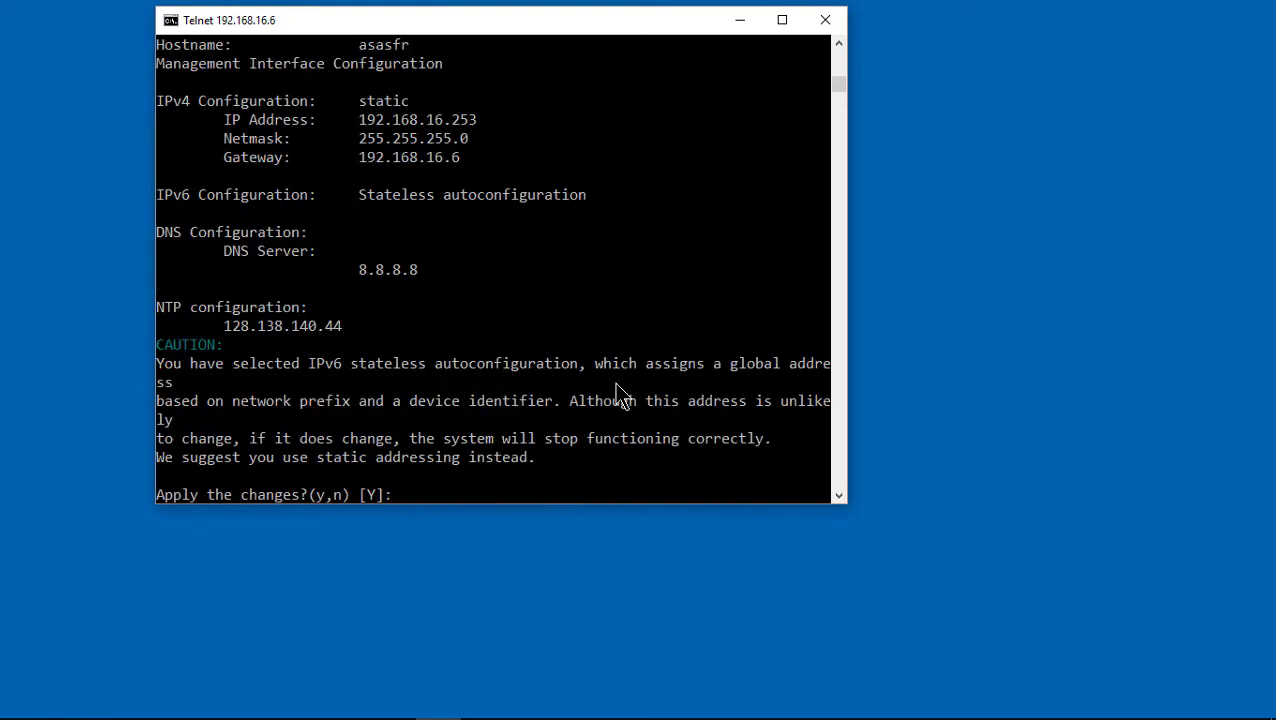
Apply and save the management configuration changes, returning to the asasfr-boot prompt
text(Y)
key(Return)
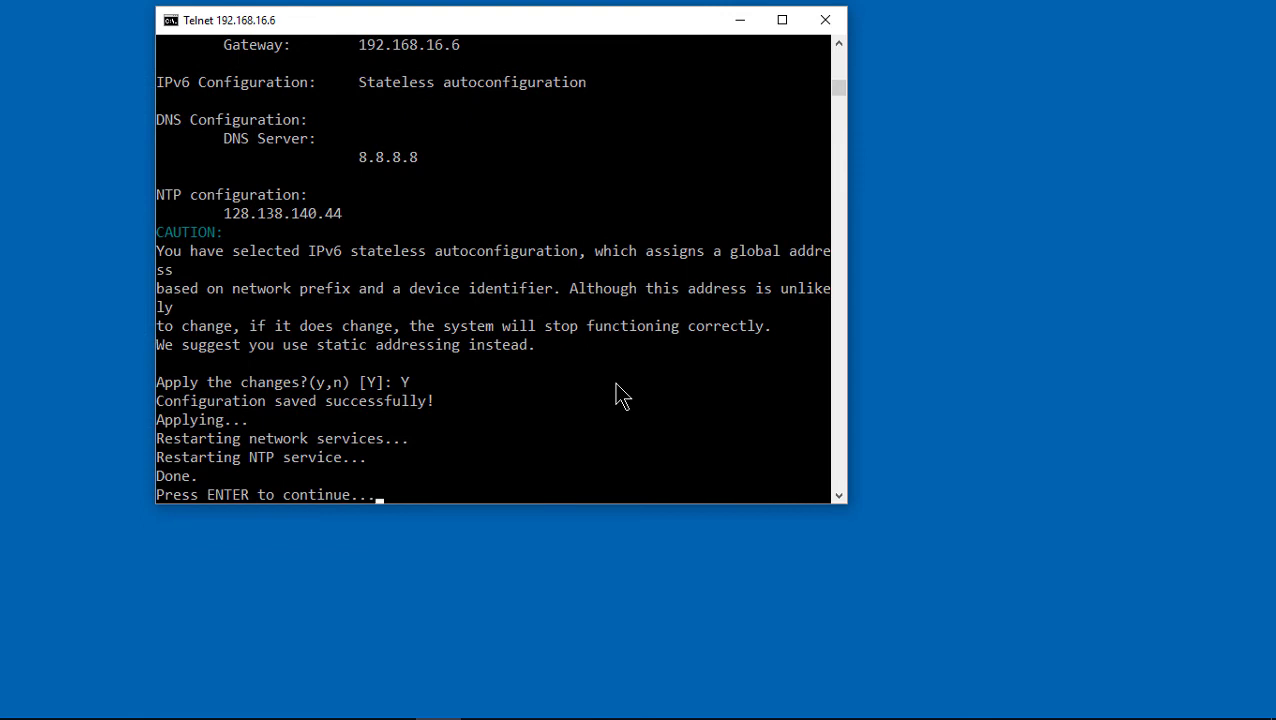
key(Return)
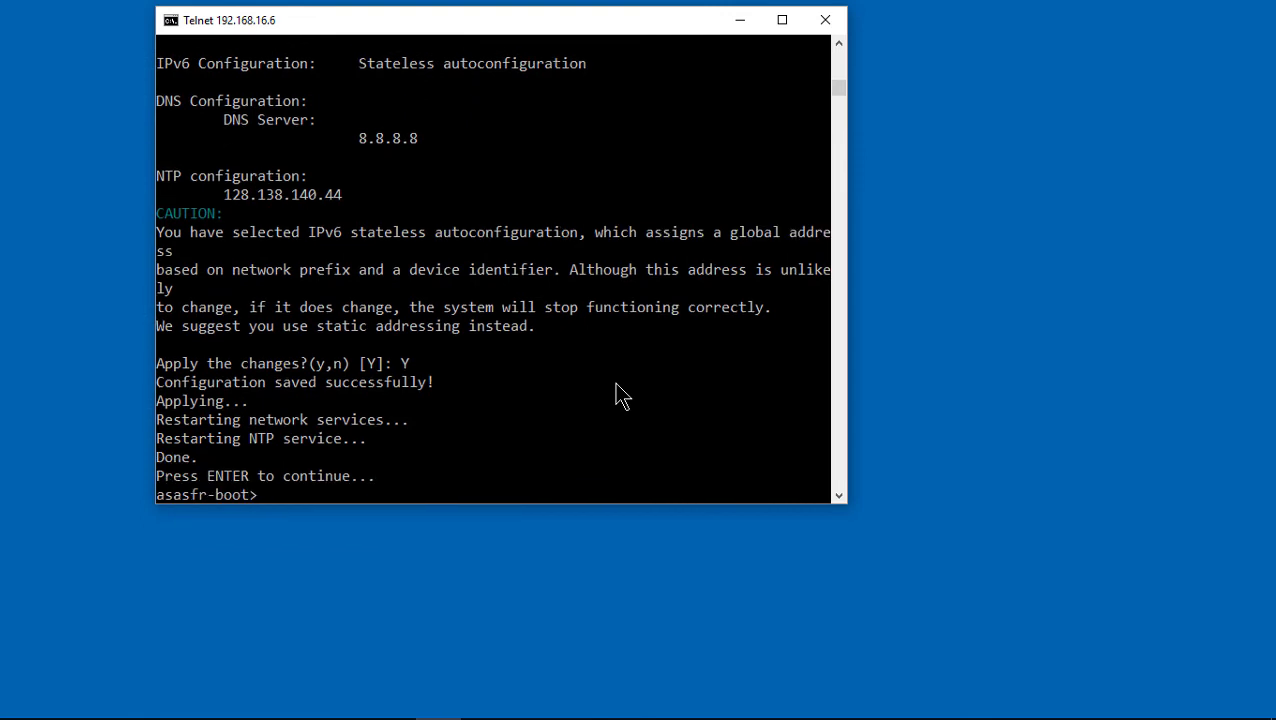
Run show interfaces and highlight eth0's address 192.168.16.253
key(Return)
key(Return)
key(Return)
key(Return)
key(Return)
key(Return)
key(Return)
key(Return)
key(Return)
key(Return)
key(Return)
key(Return)
key(Return)
key(Return)
key(Return)
key(Return)
key(Return)
key(Return)
key(Return)
key(Return)
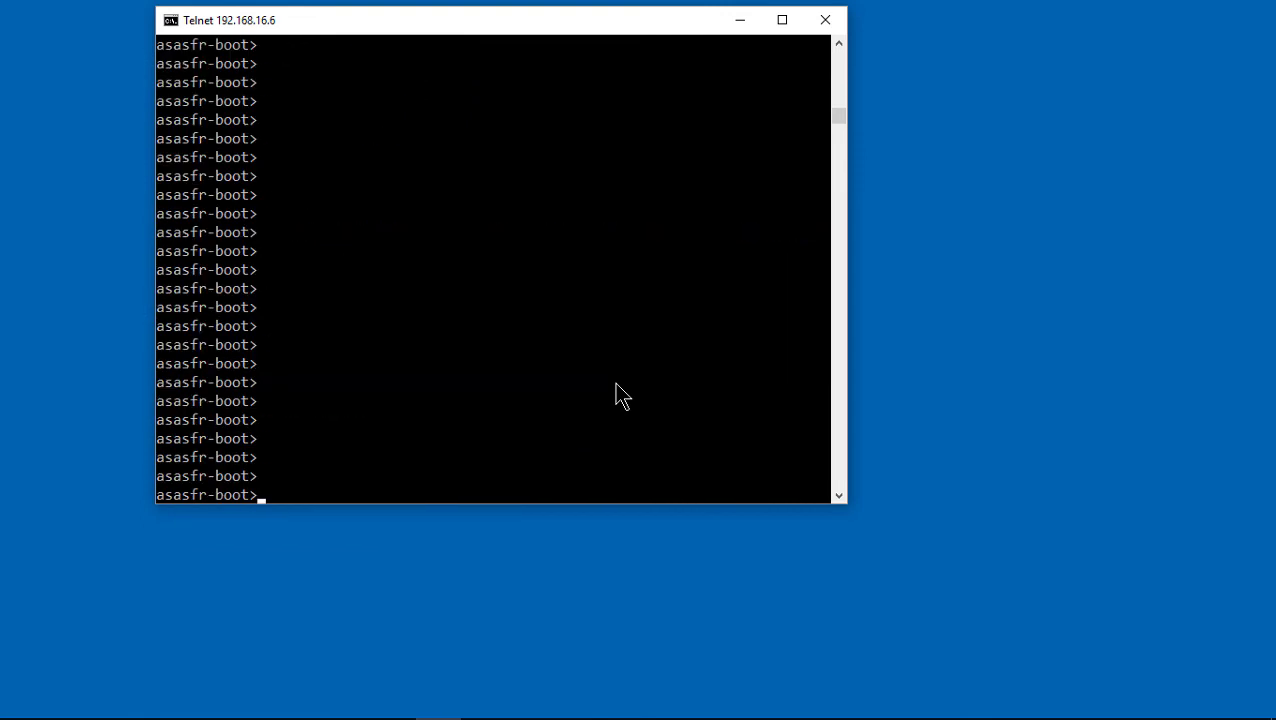
text(show interfa)
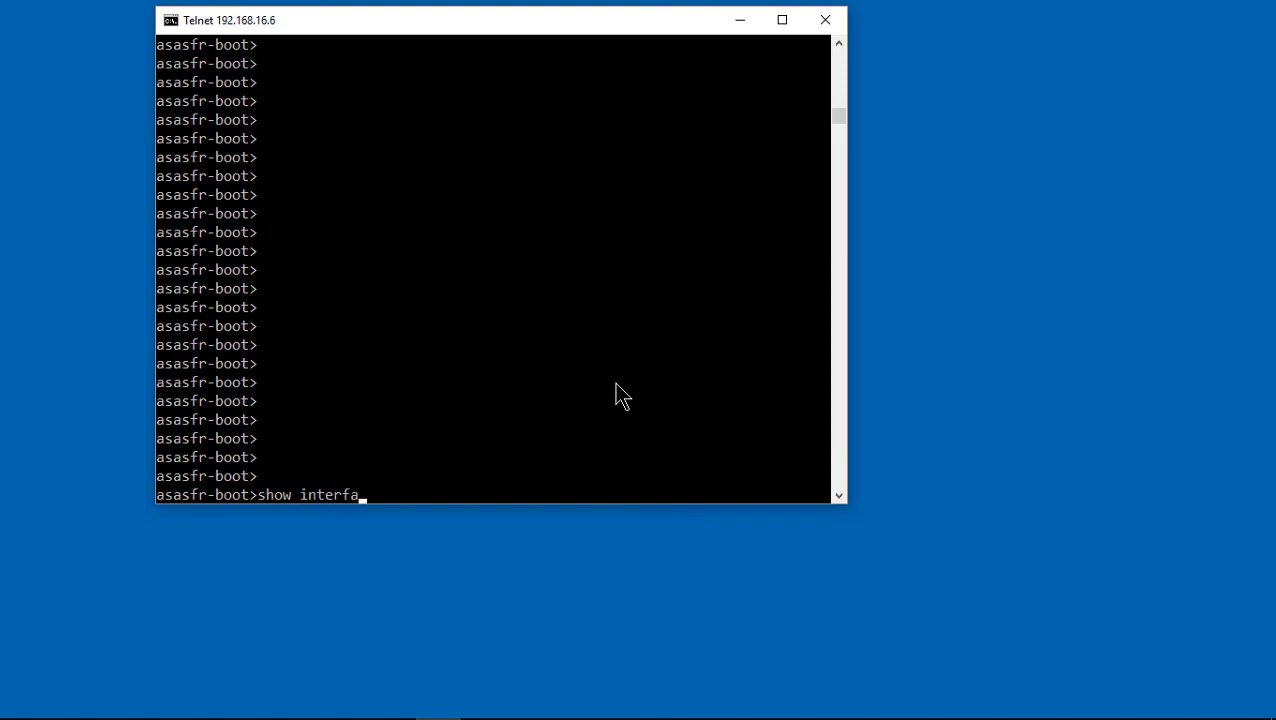
text(ces)
key(Return)
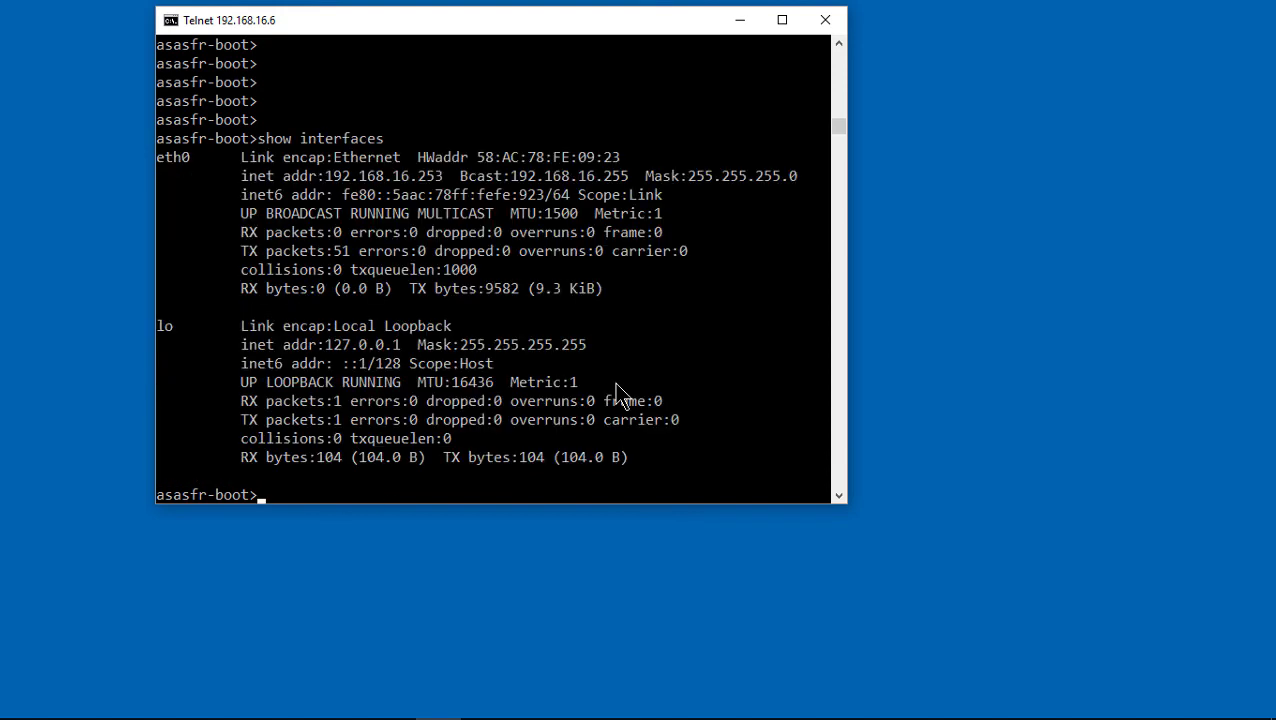
drag(318, 177, 421, 174)
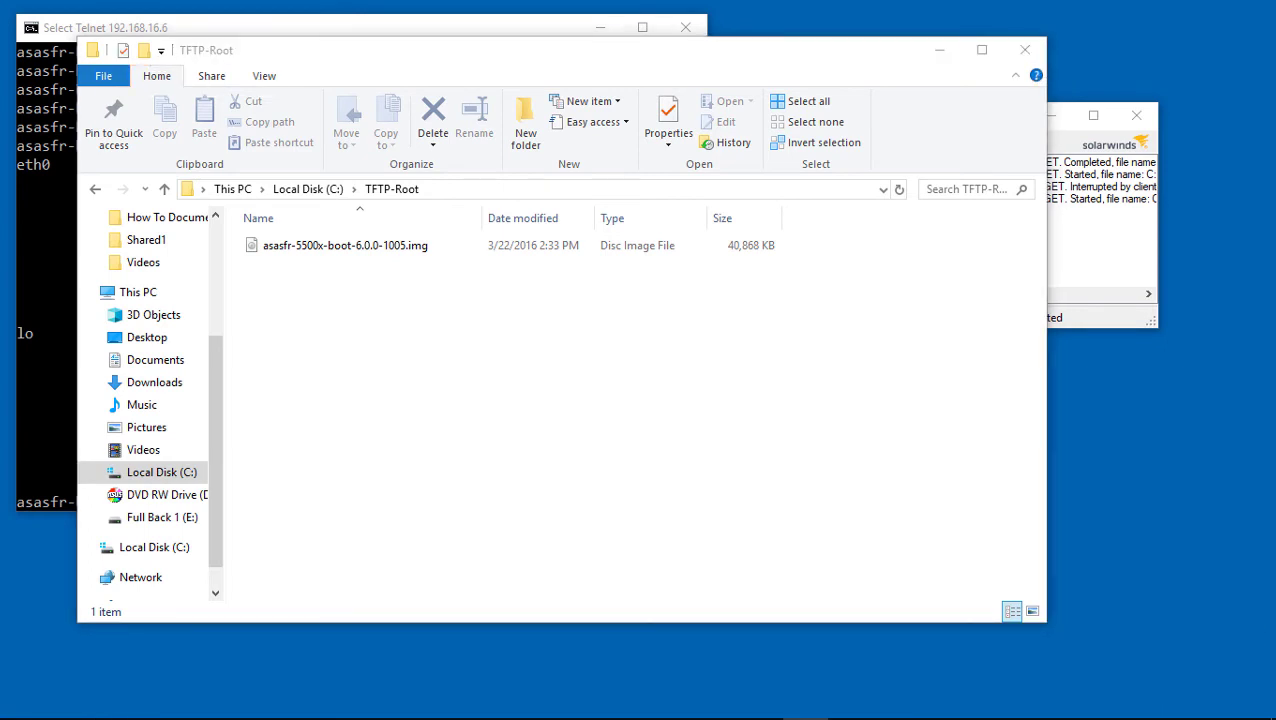
Copy asasfr-sys-6.0.0-1005.pkg into TFTP-Root, then bring the notes window forward
drag(966, 382, 498, 370)
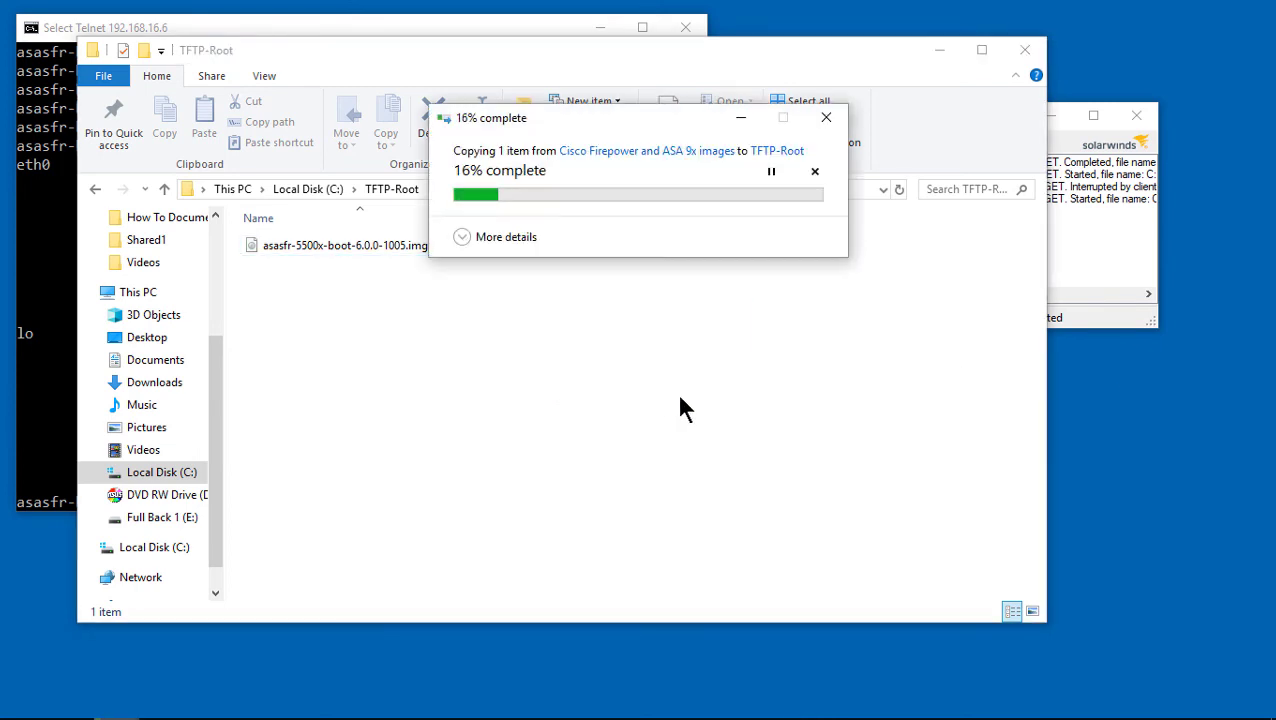
key(alt)
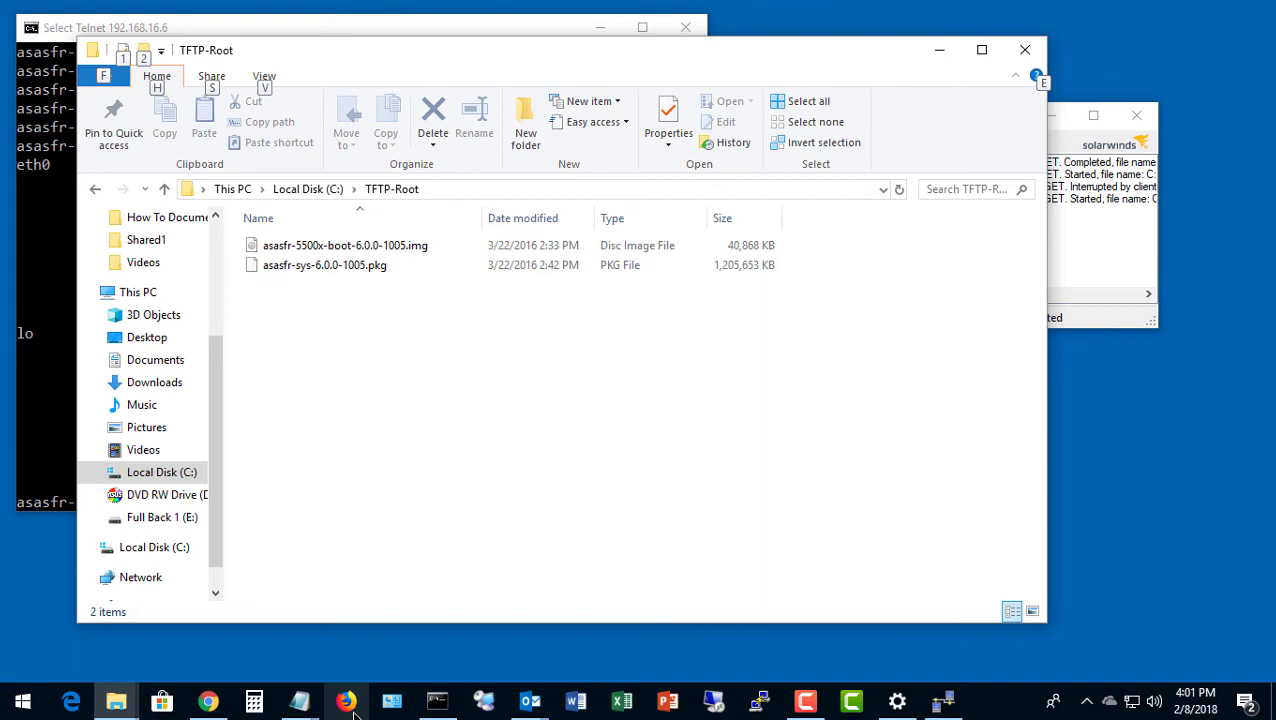
click(298, 702)
Copy the 'system install ftp://192.168.16.50/asasfr-sys-6.0.0-1005.pkg' line from the notes
click(363, 655)
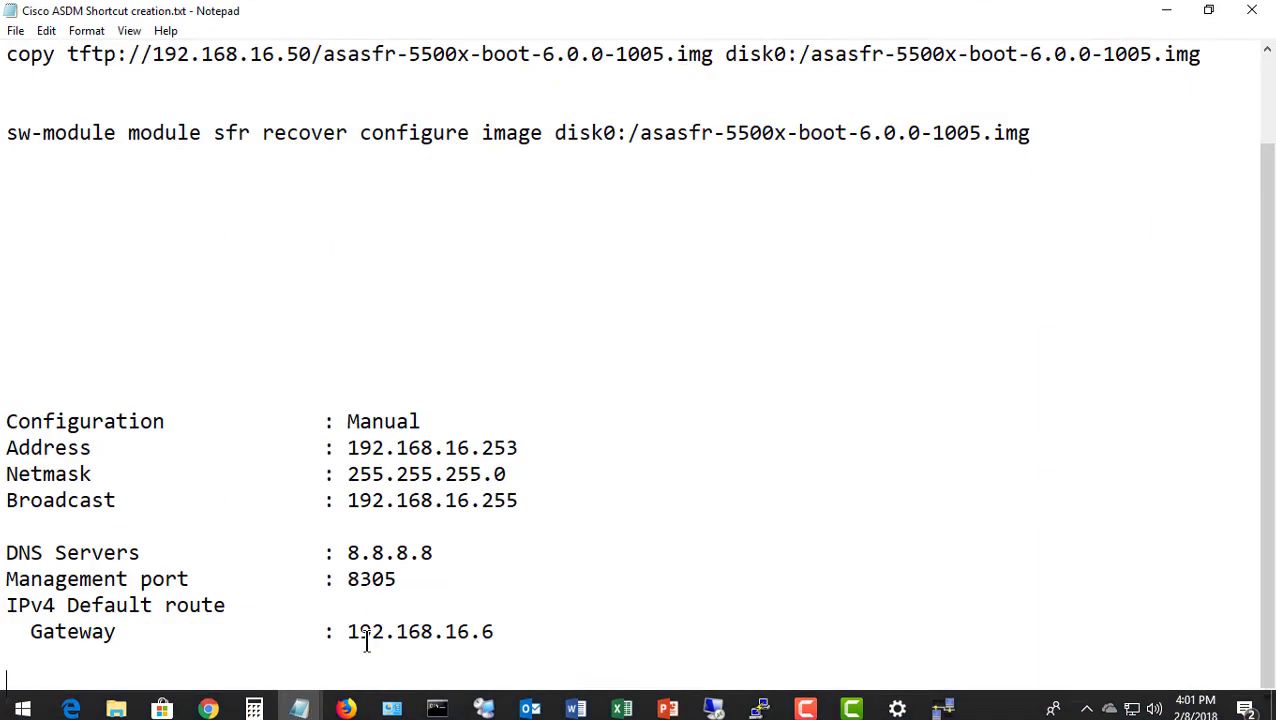
scroll(505, 418, up, 1)
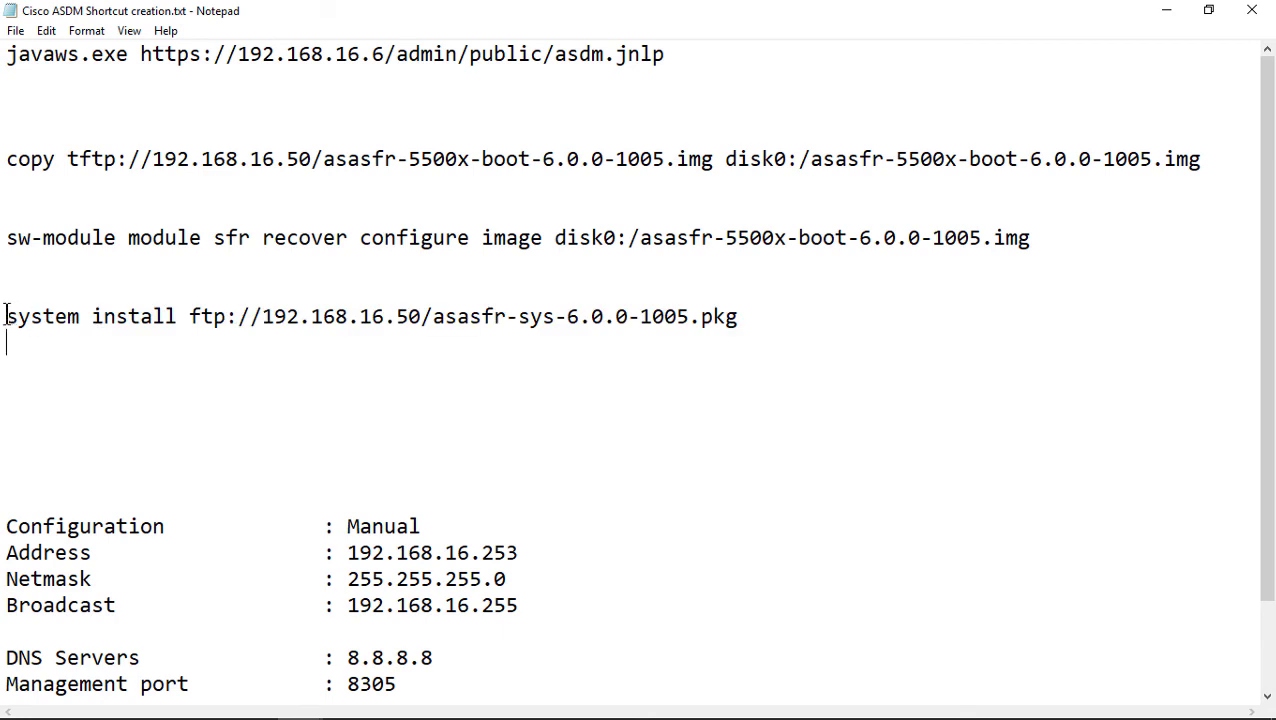
drag(6, 316, 783, 307)
right_click(712, 318)
click(757, 378)
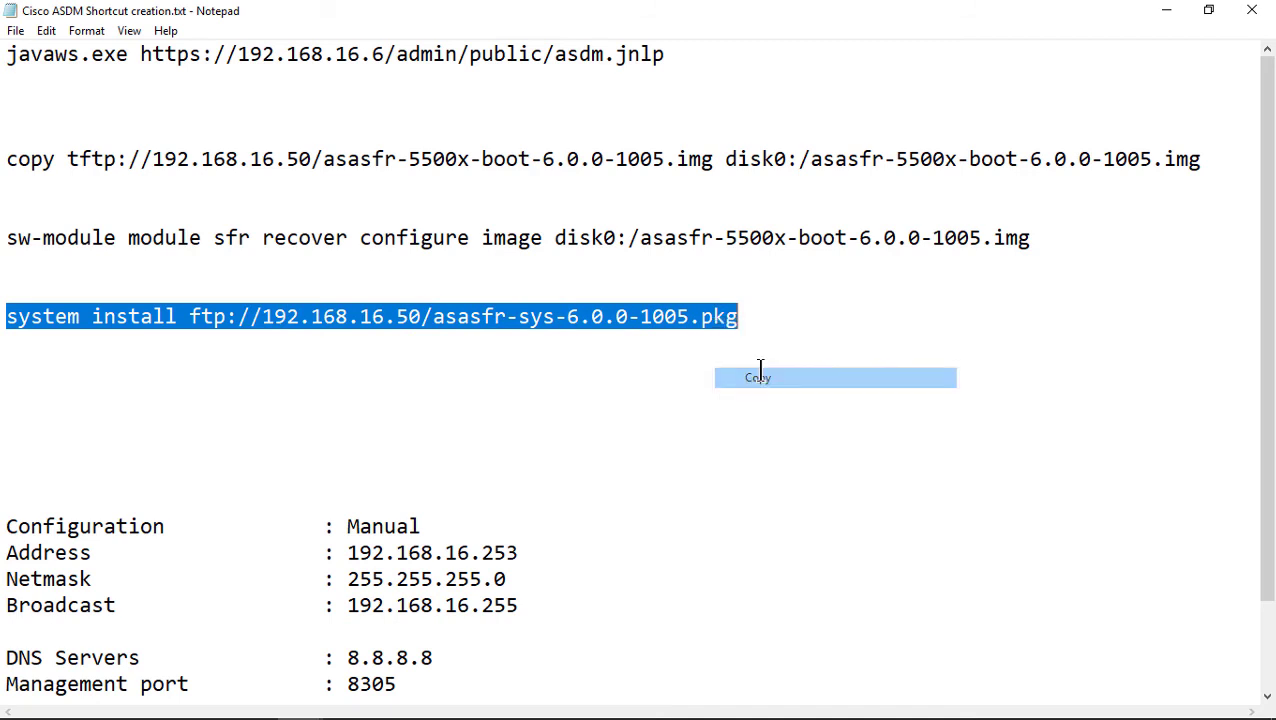
Paste and run the system install command, then answer y to continue the 6.0.0-1005 upgrade
click(1166, 10)
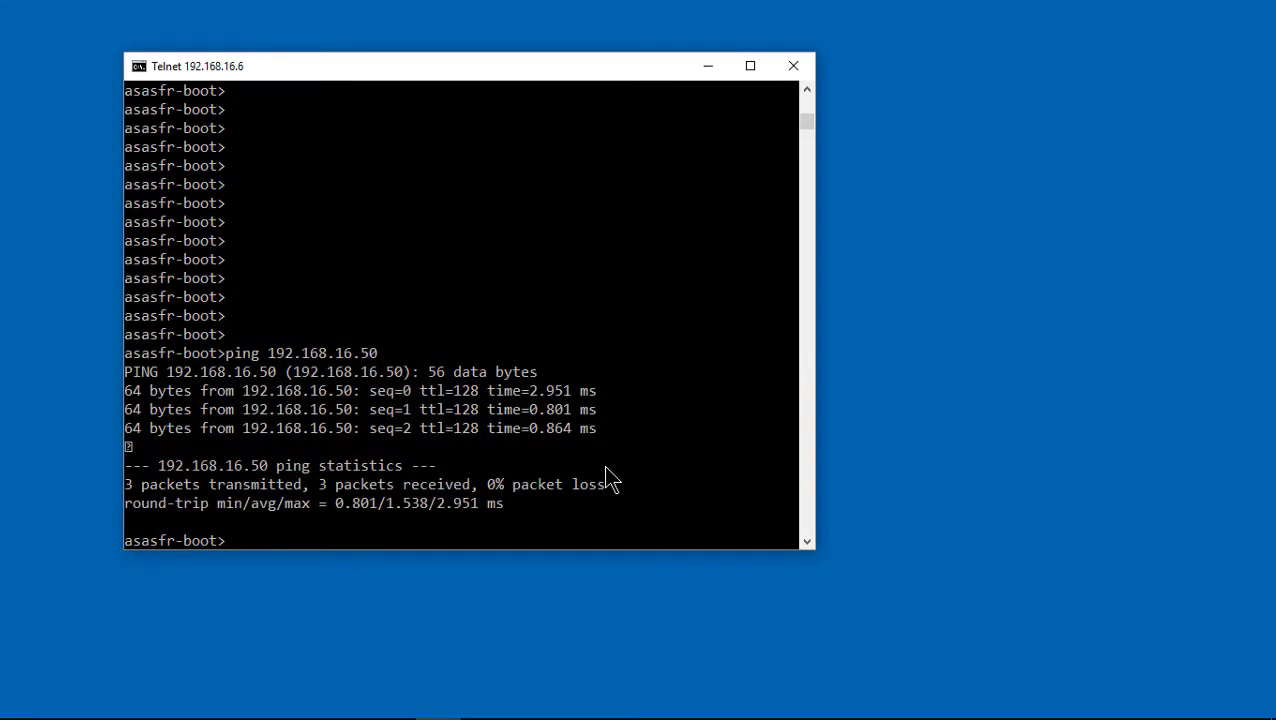
right_click(387, 530)
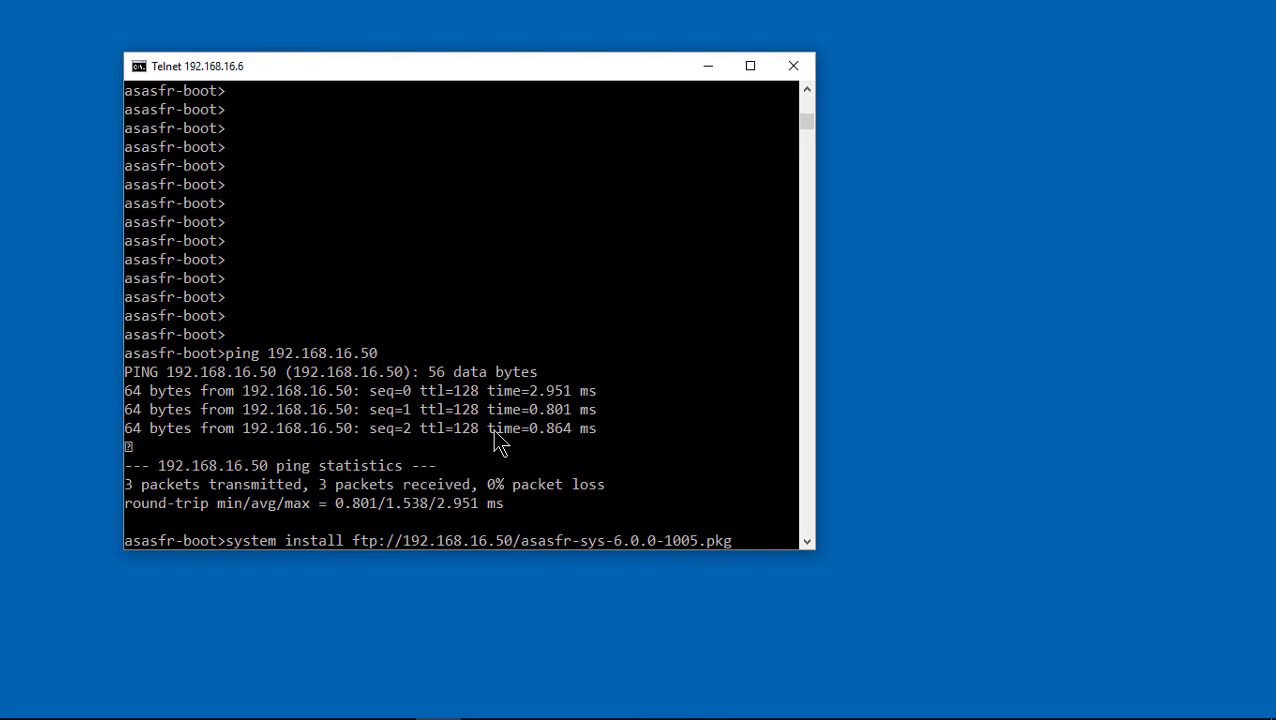
key(Return)
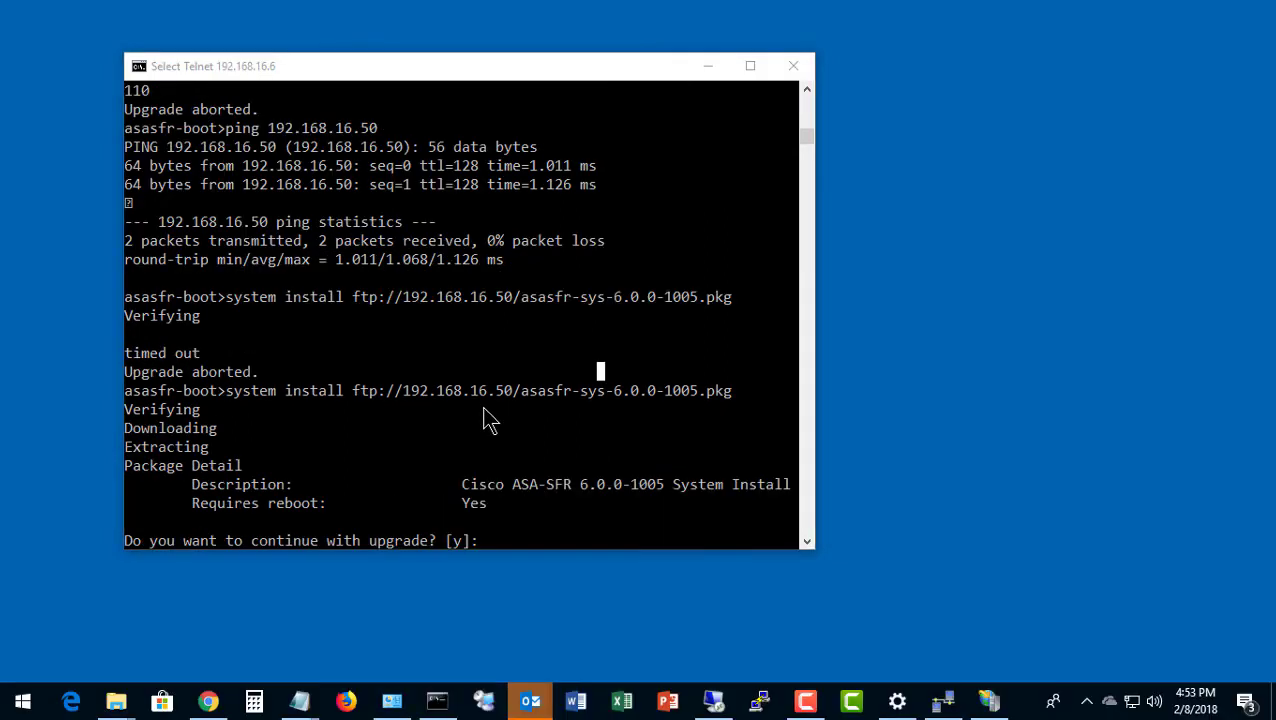
click(466, 320)
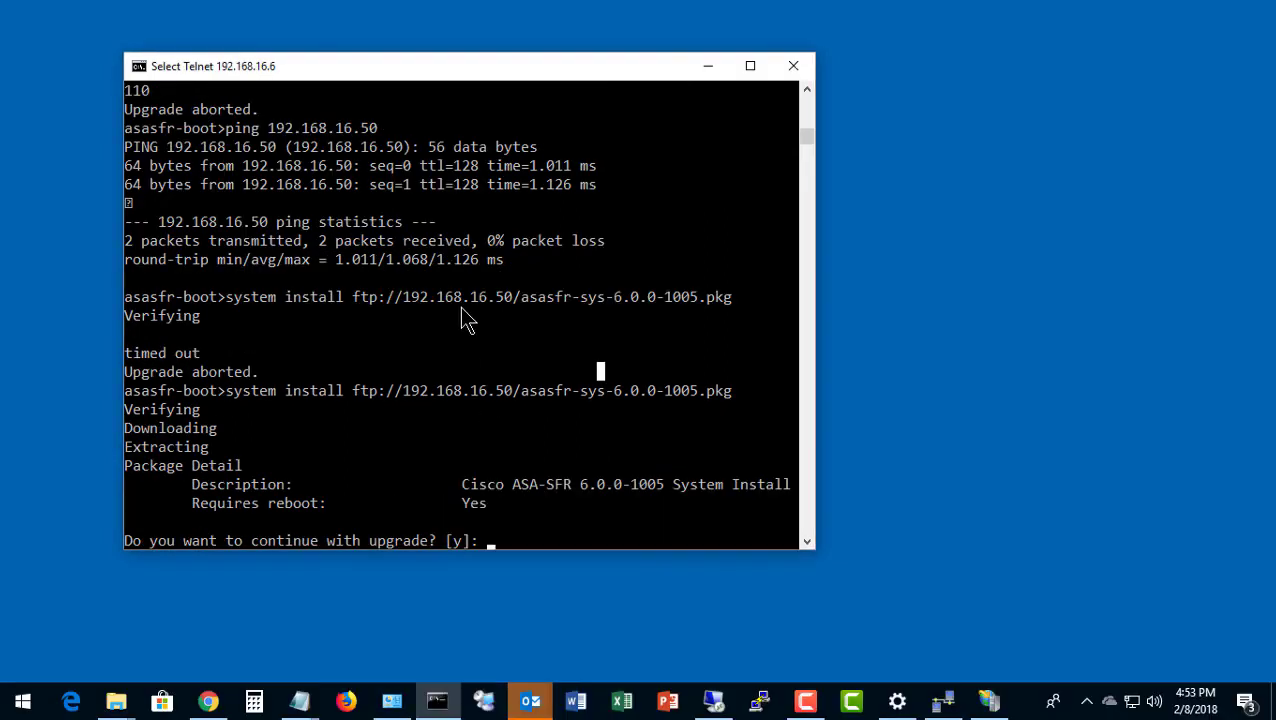
text(y)
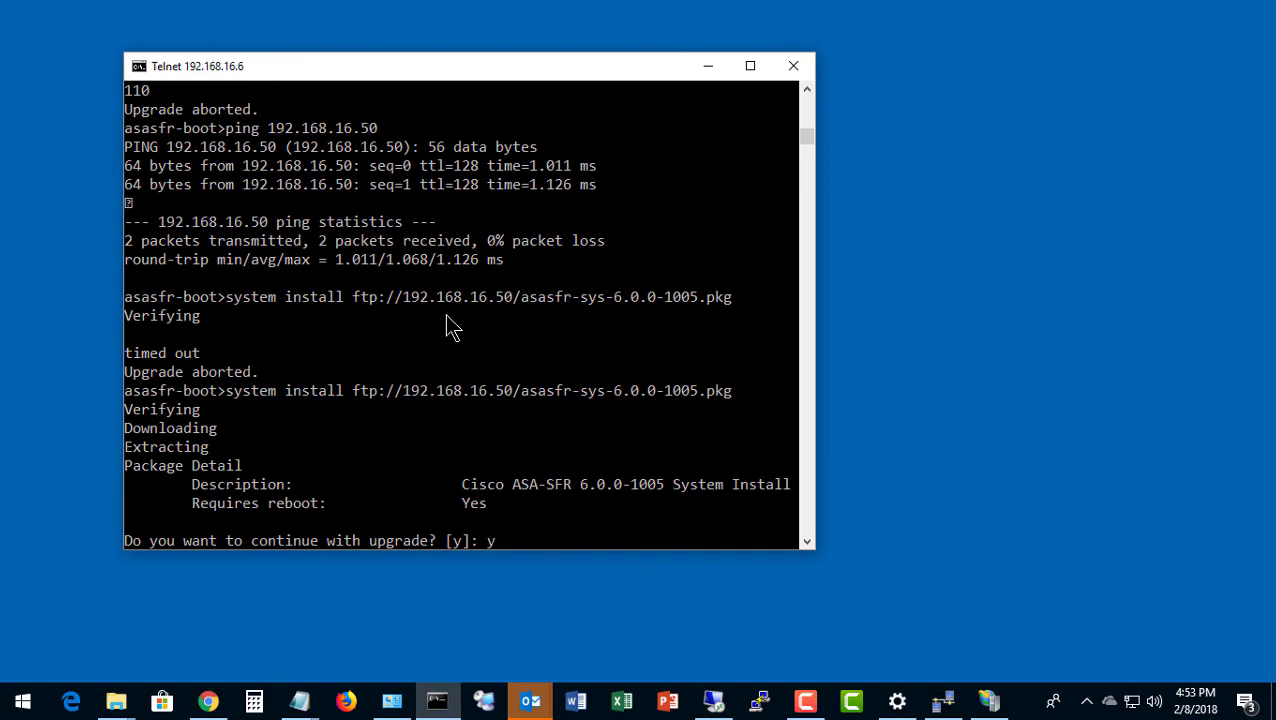
key(Return)
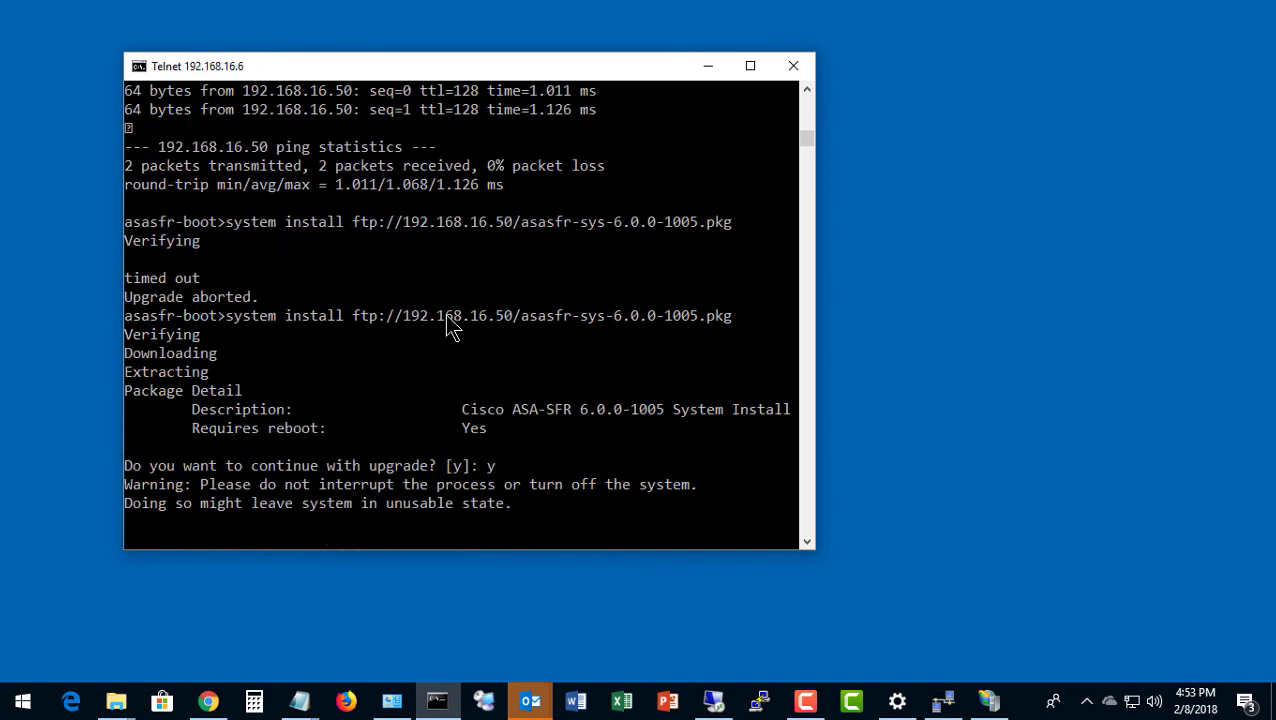
click(970, 280)
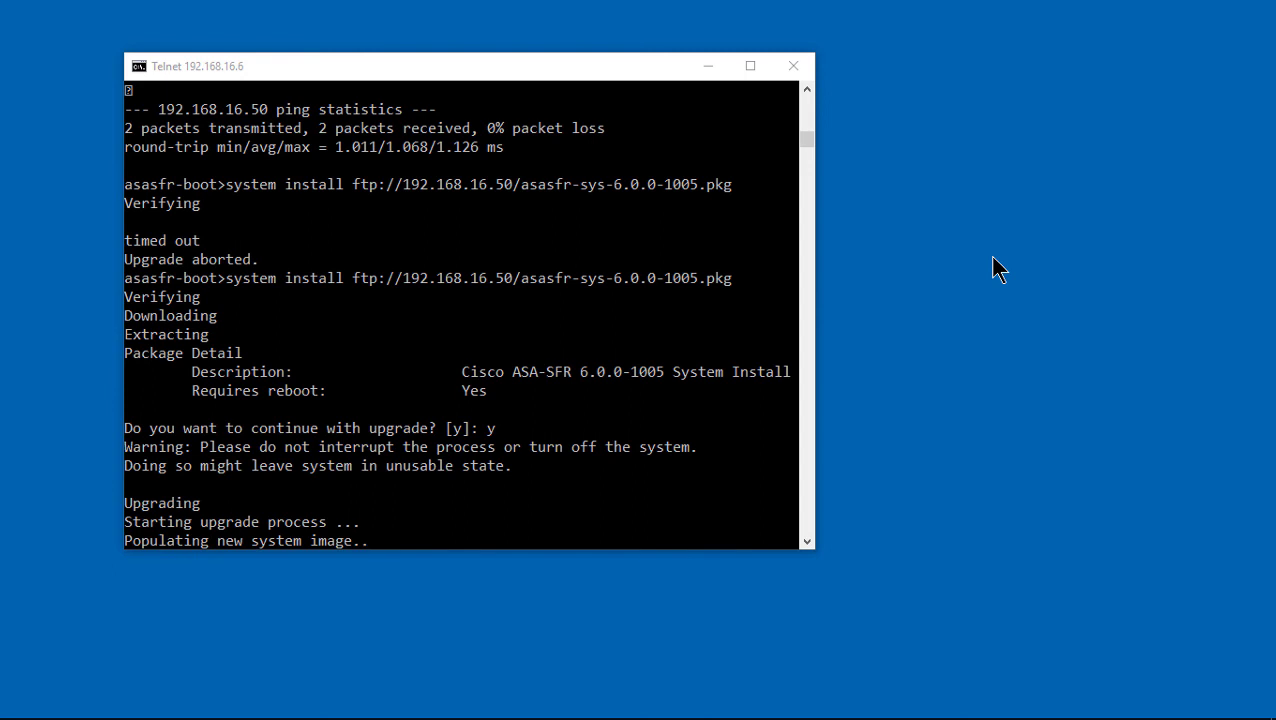
click(498, 353)
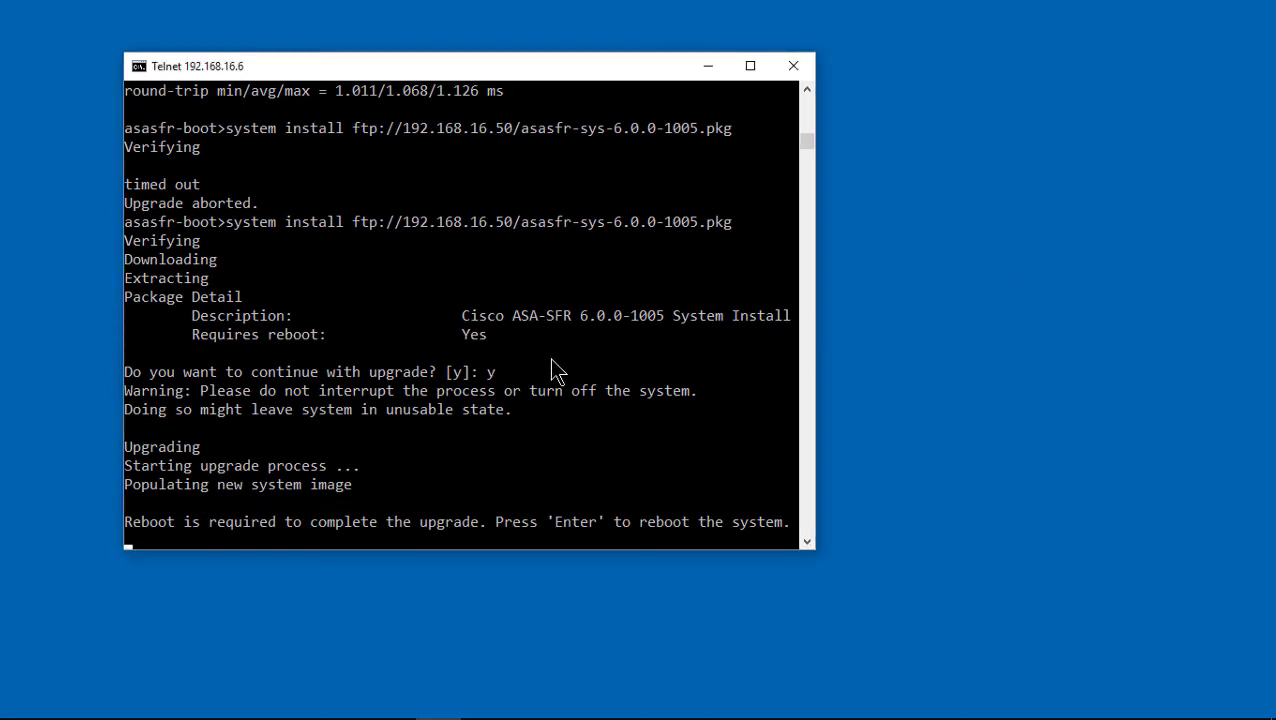
Reboot the module, then run sh module and mark sfr's Recover status
key(Return)
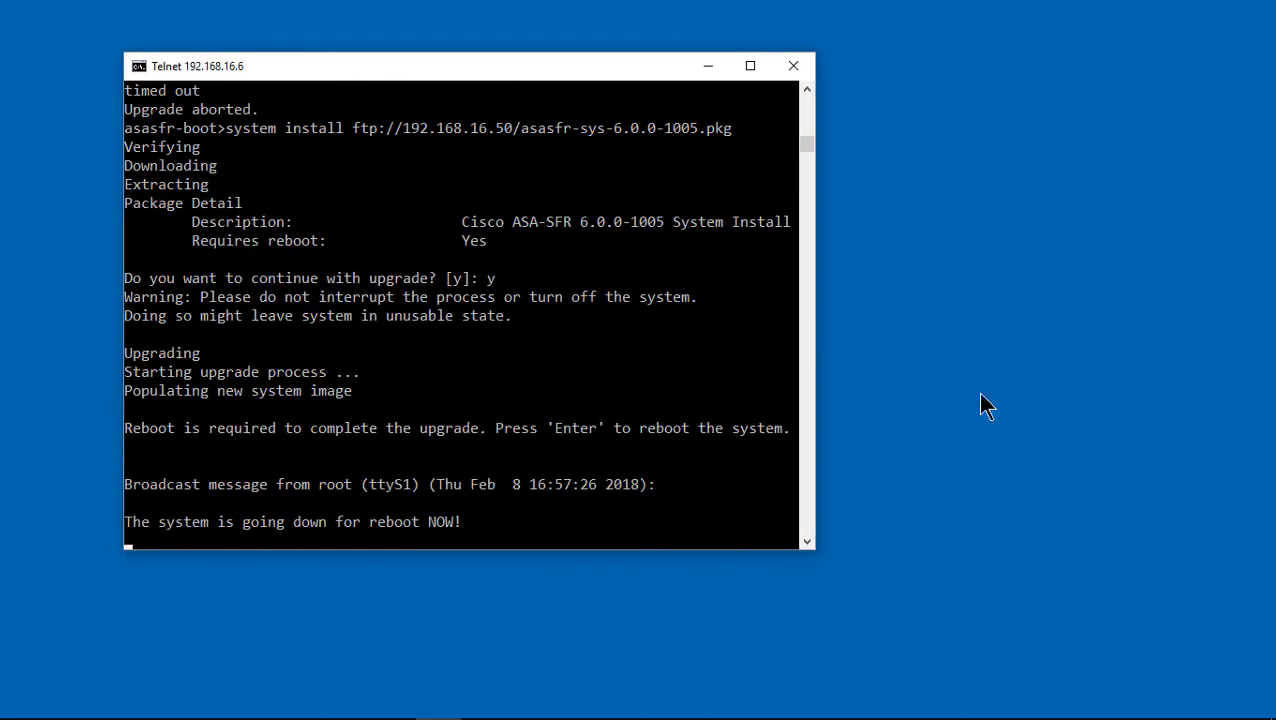
click(594, 447)
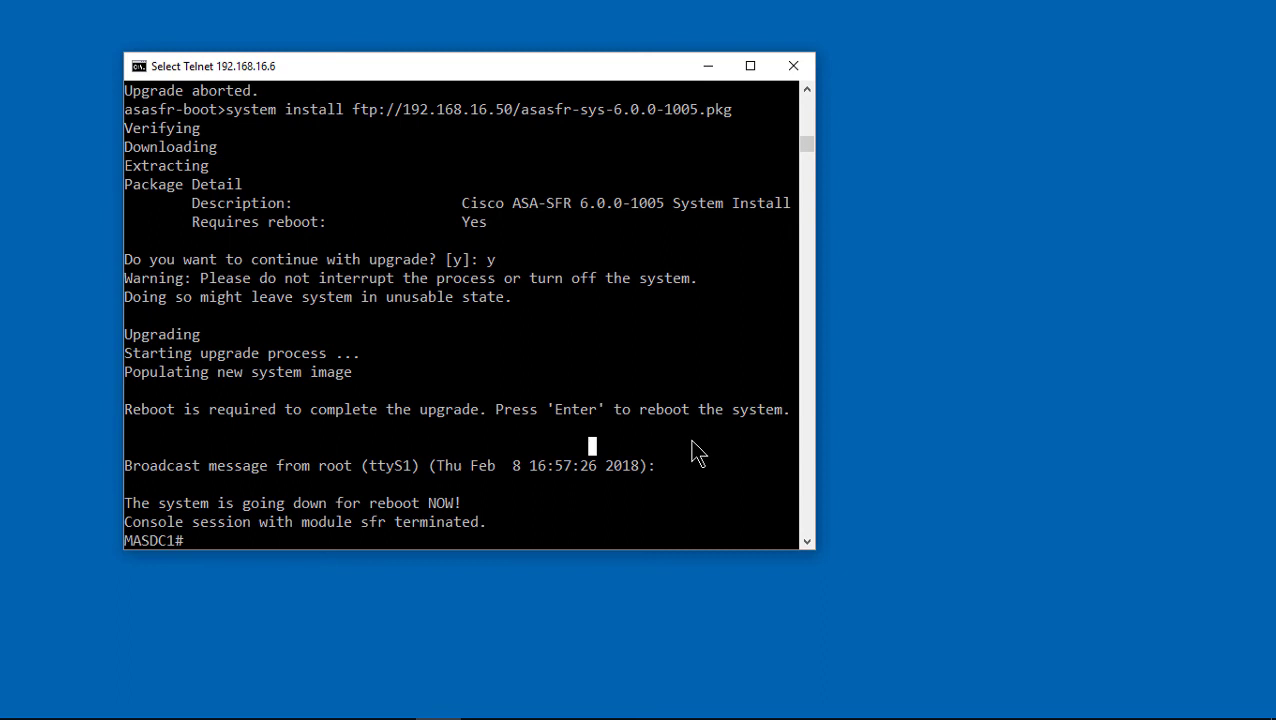
key(Escape)
text(sh module)
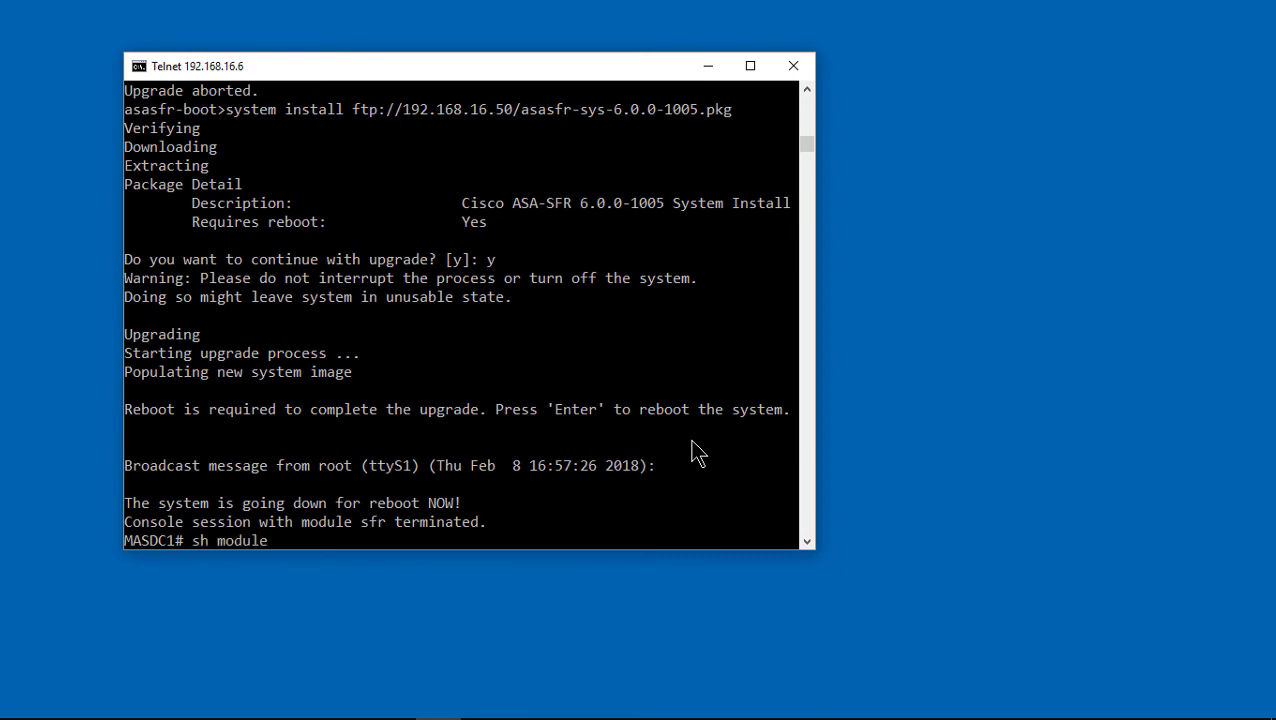
key(Return)
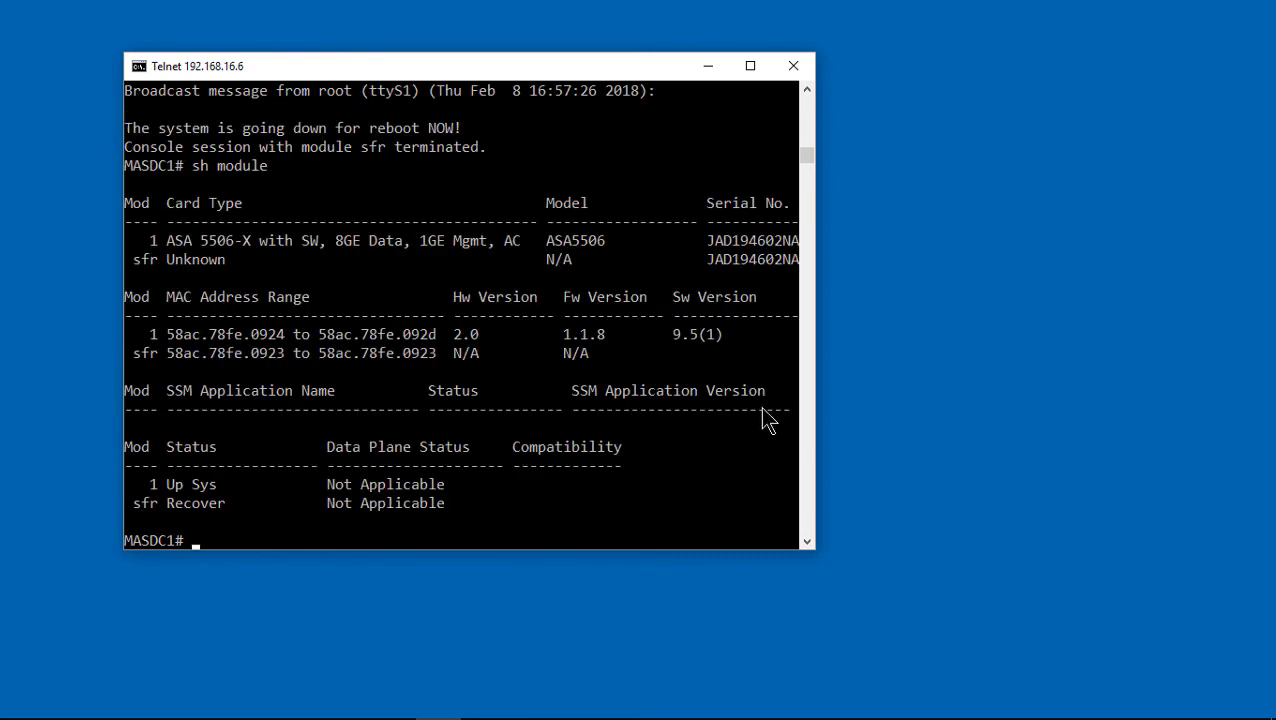
drag(264, 503, 128, 510)
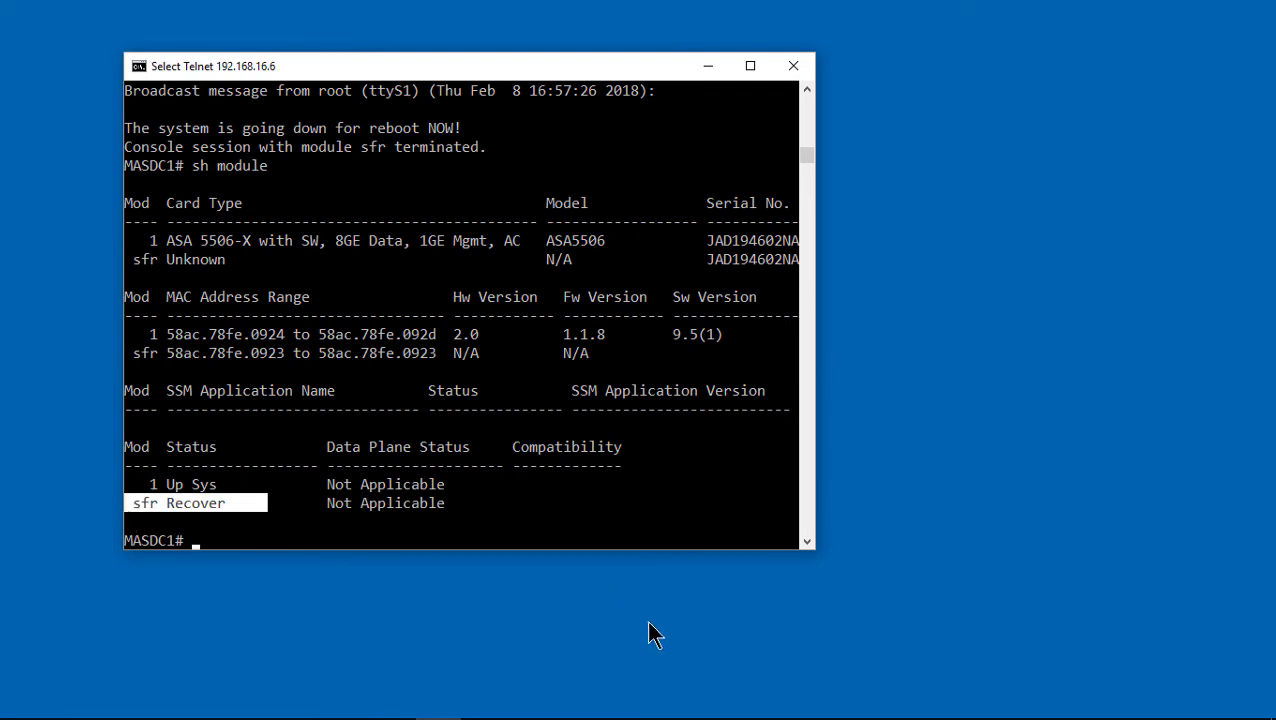
key(alt+Tab)
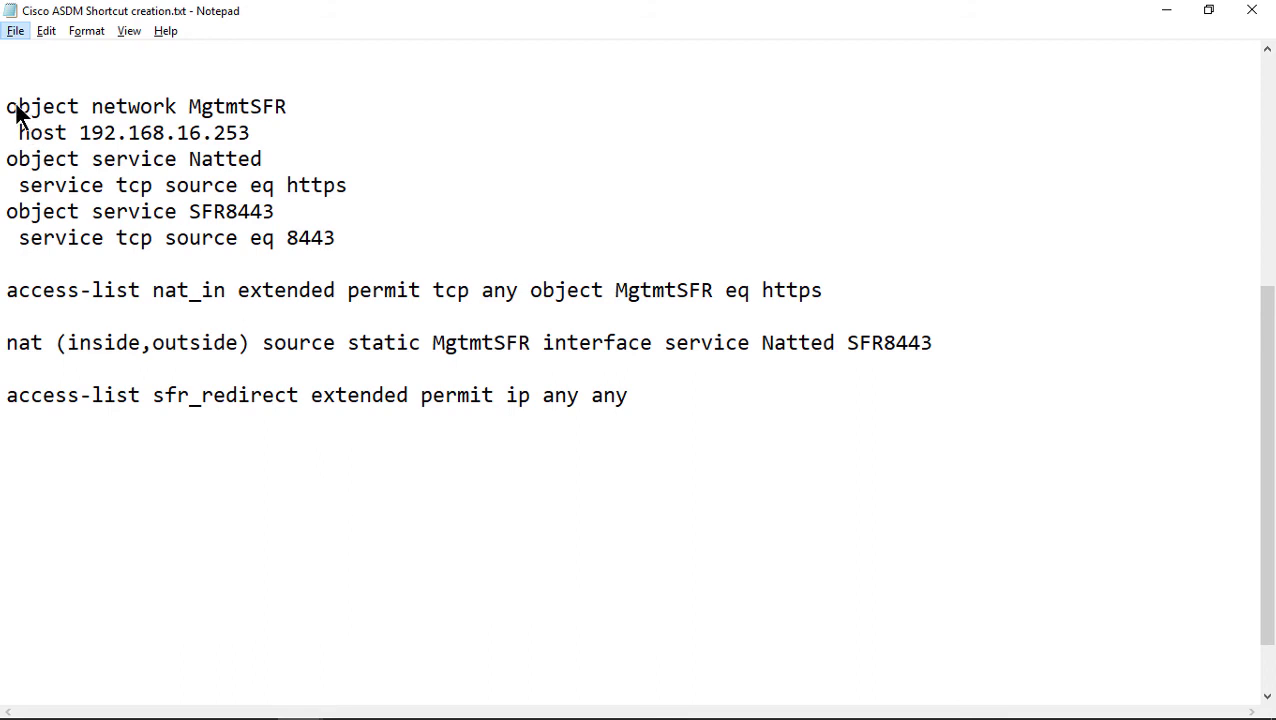
Review the MgtmtSFR object, nat_in access-list, nat and sfr_redirect lines in the notes
drag(7, 106, 421, 245)
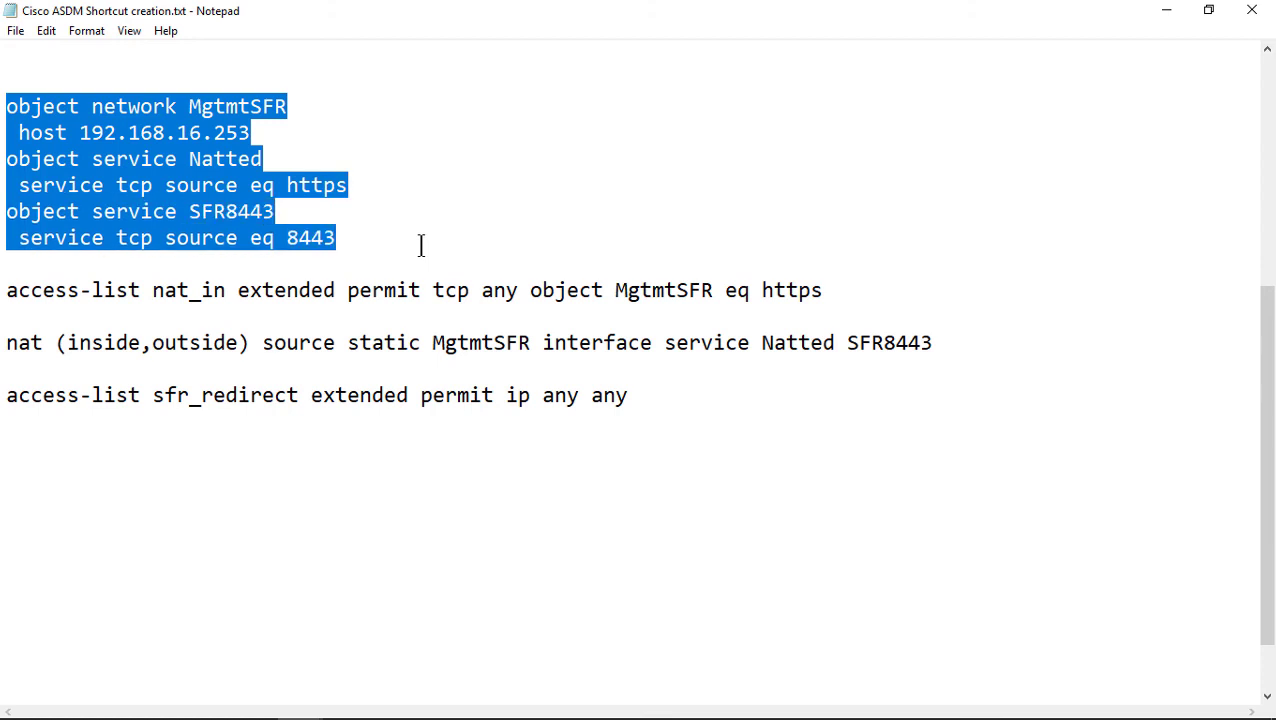
click(401, 331)
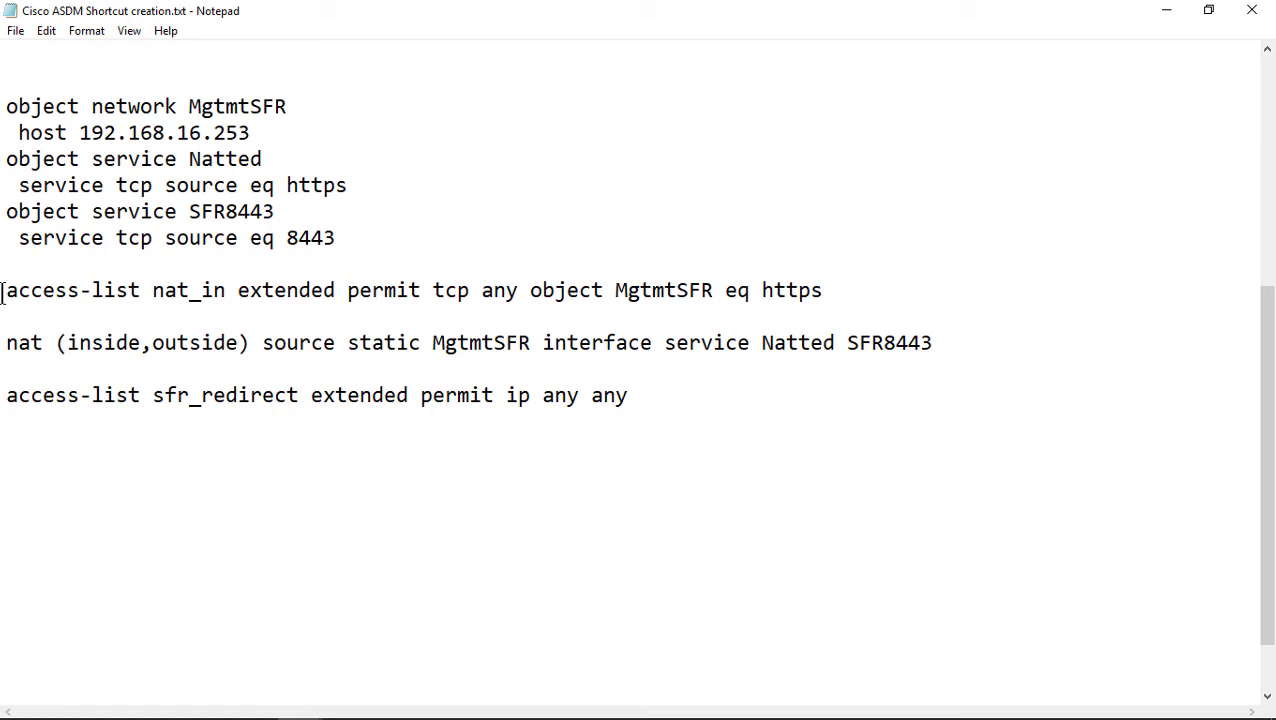
drag(4, 290, 884, 298)
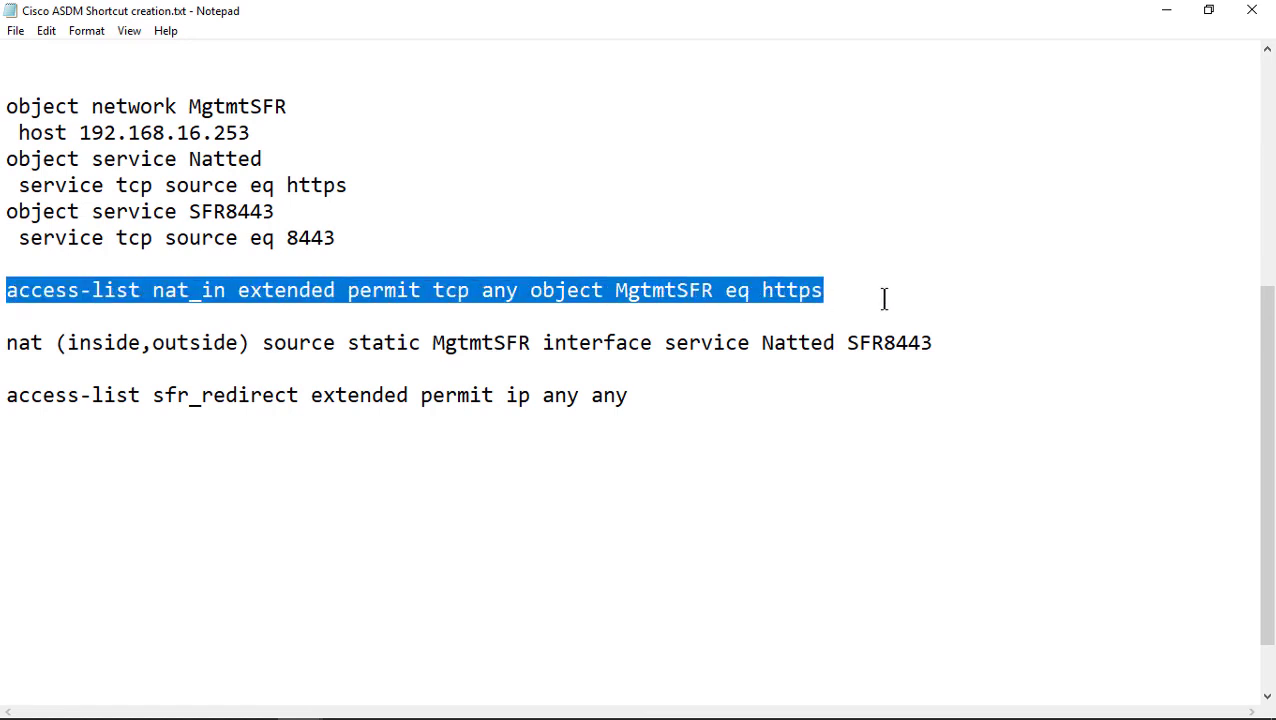
drag(884, 298, 984, 405)
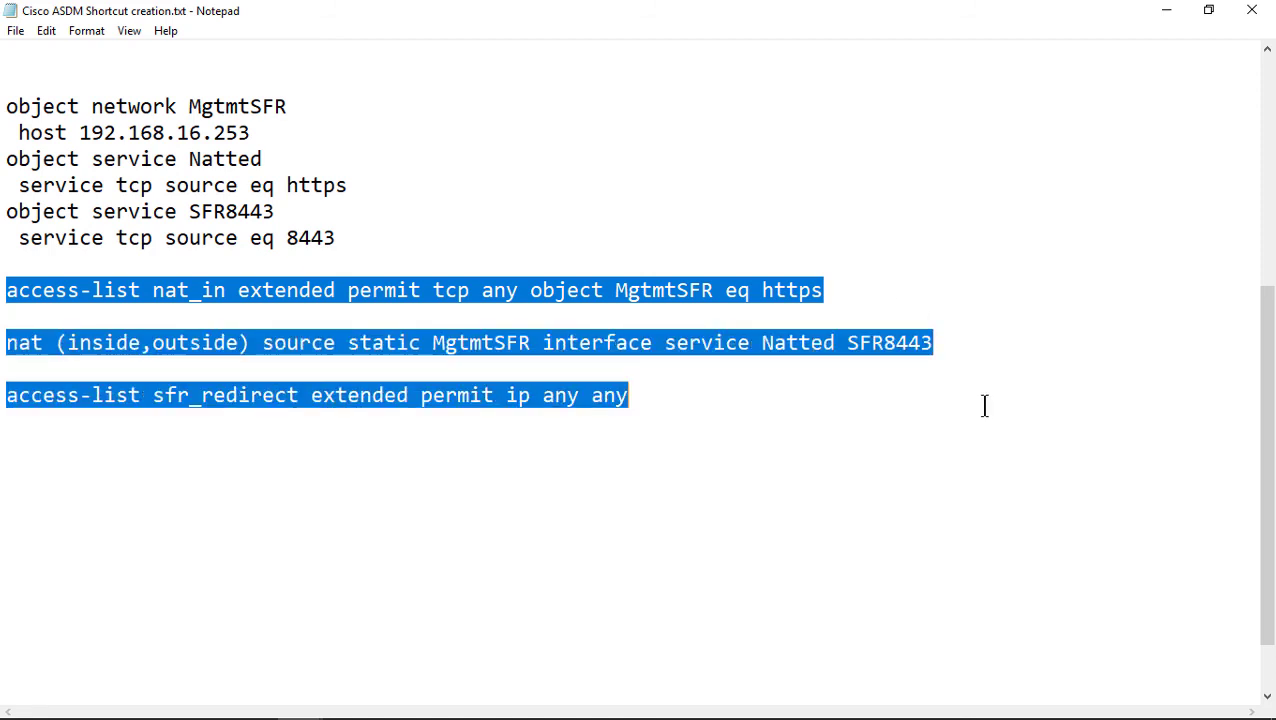
click(742, 458)
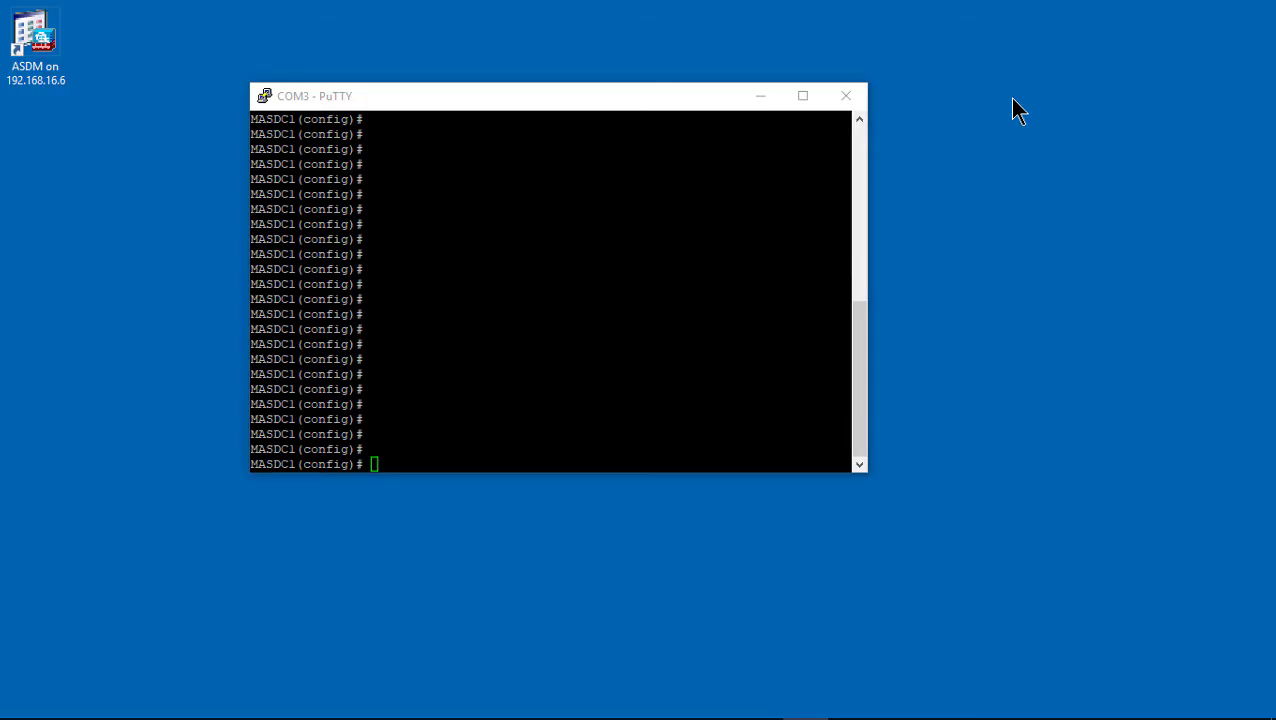
Run sh module sfr to confirm Up at 6.0.0-1005, then connect with session sfr console
double_click(766, 402)
text(sh module sfr)
key(Return)
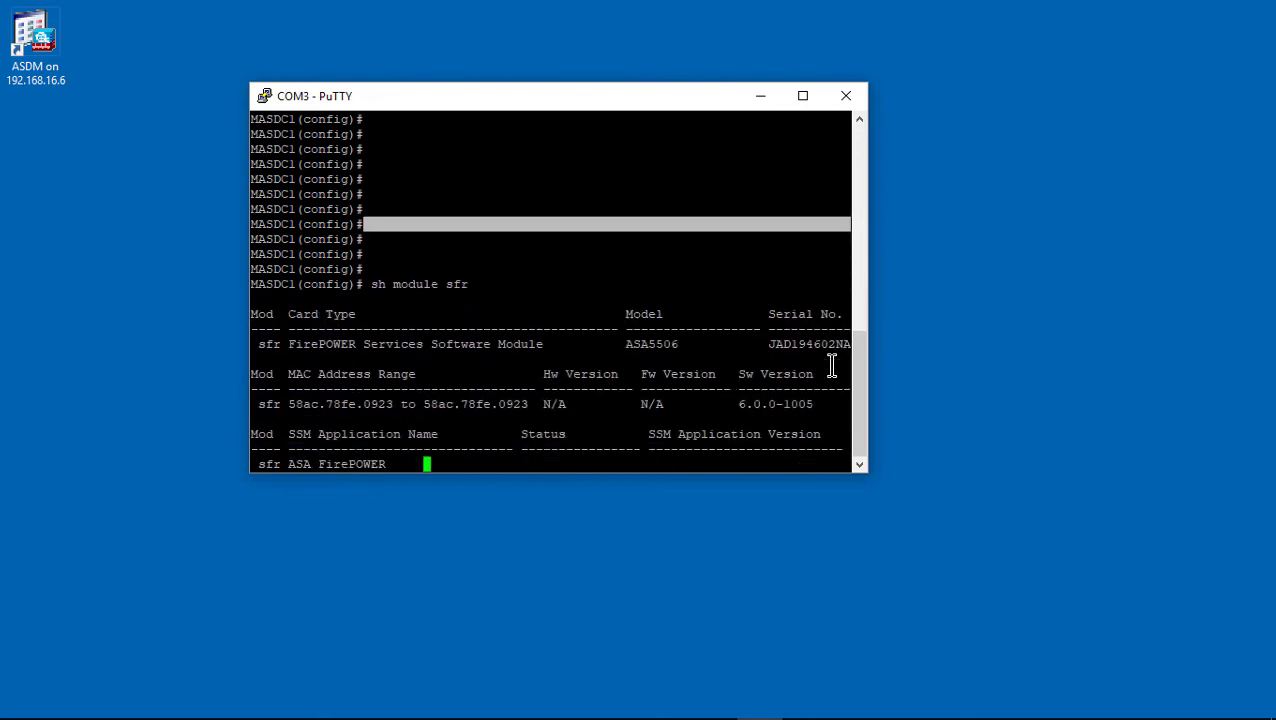
drag(332, 436, 251, 435)
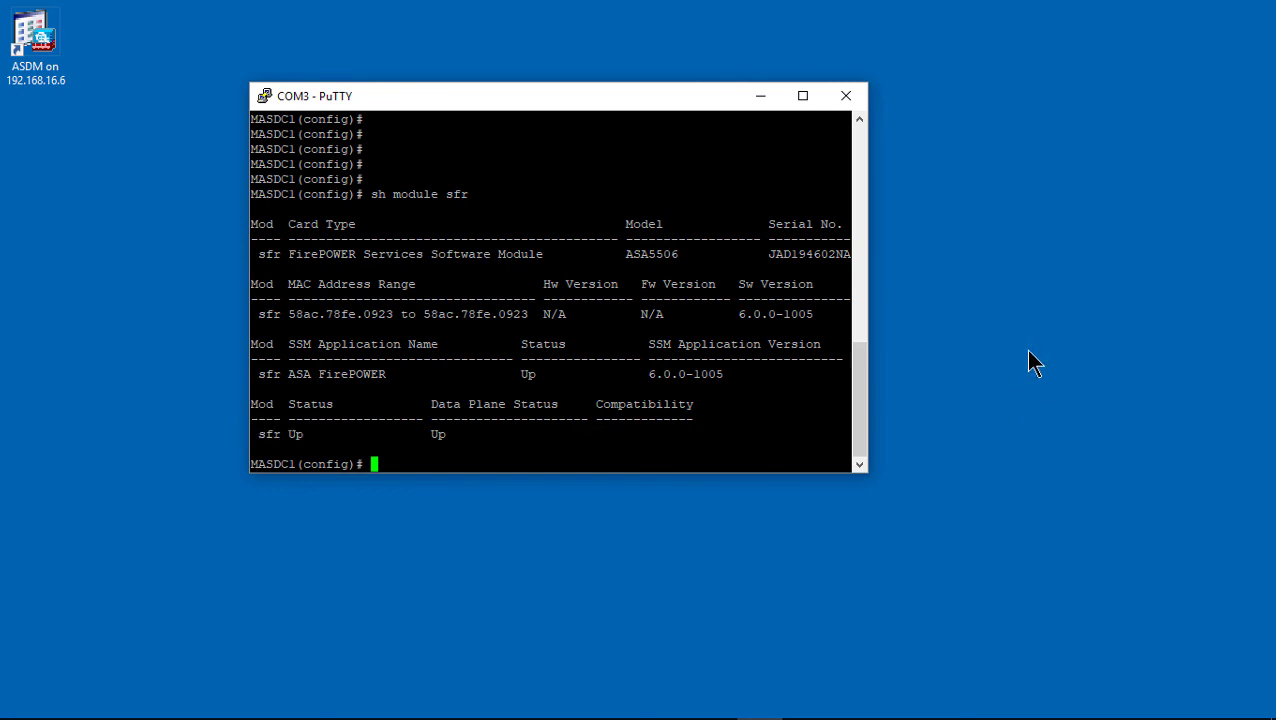
text(session sfr console)
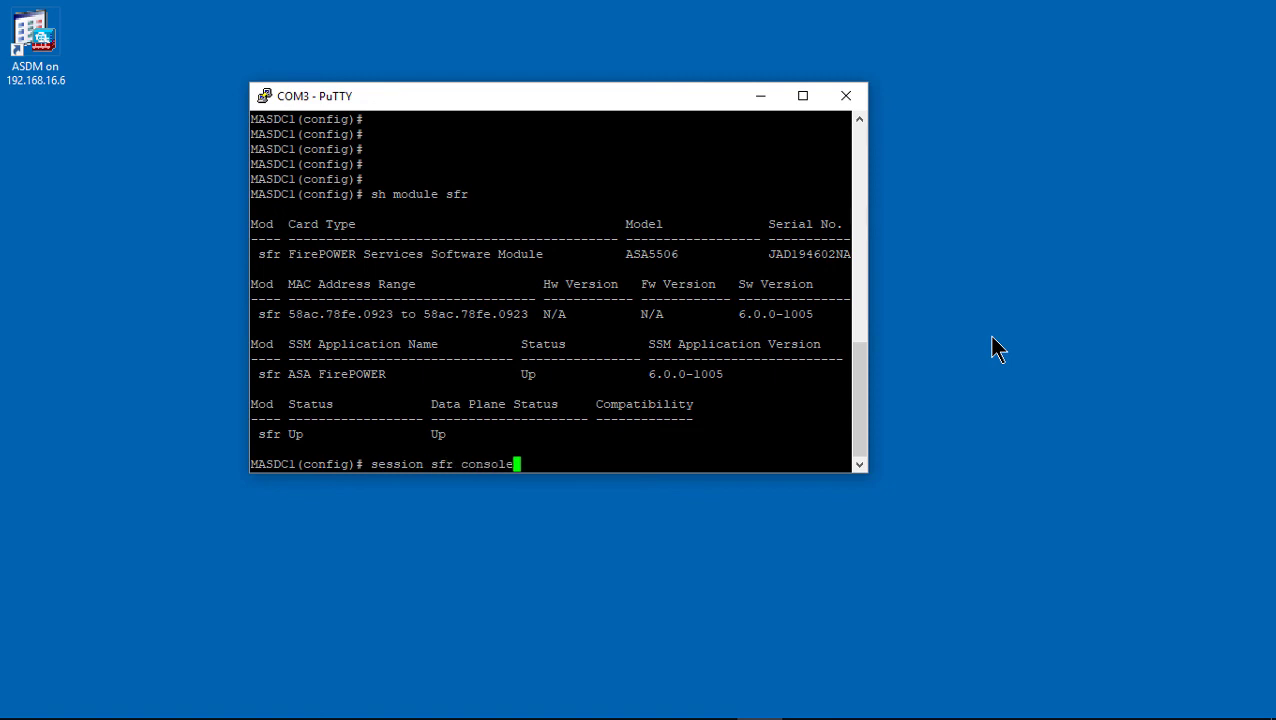
key(Return)
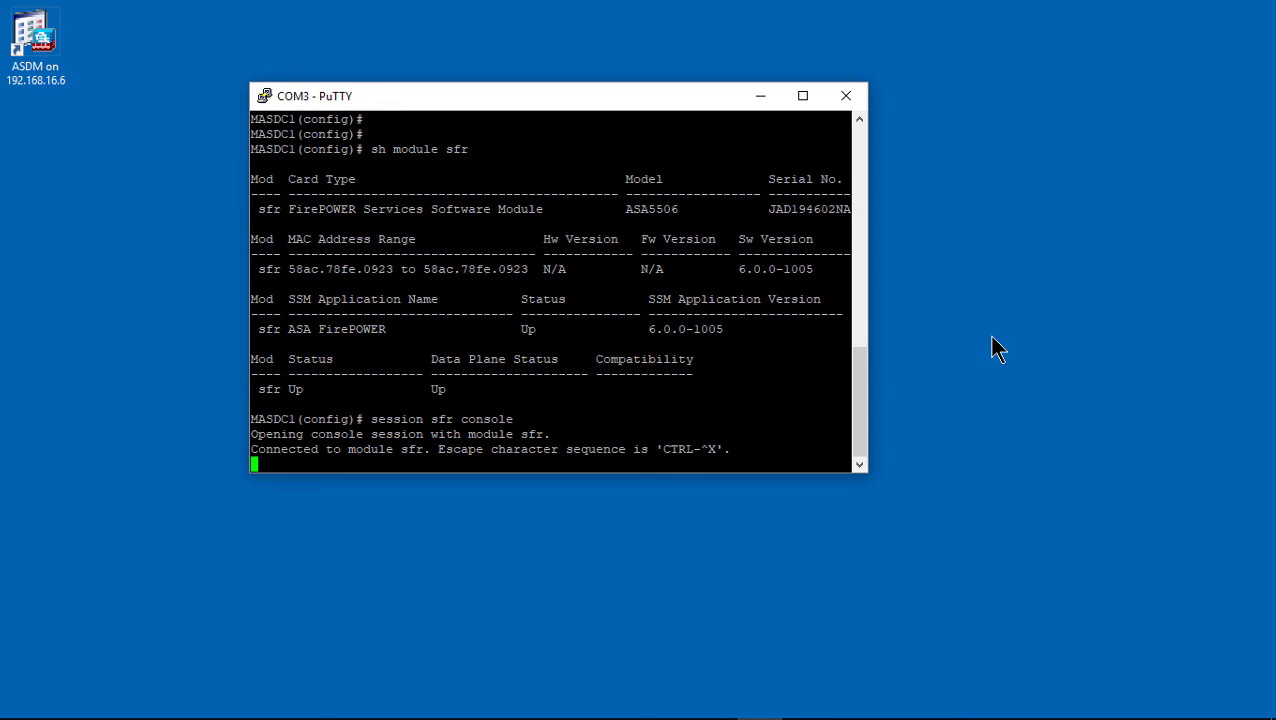
Log in to the FirePOWER module with its admin credentials and page through the EULA
key(Return)
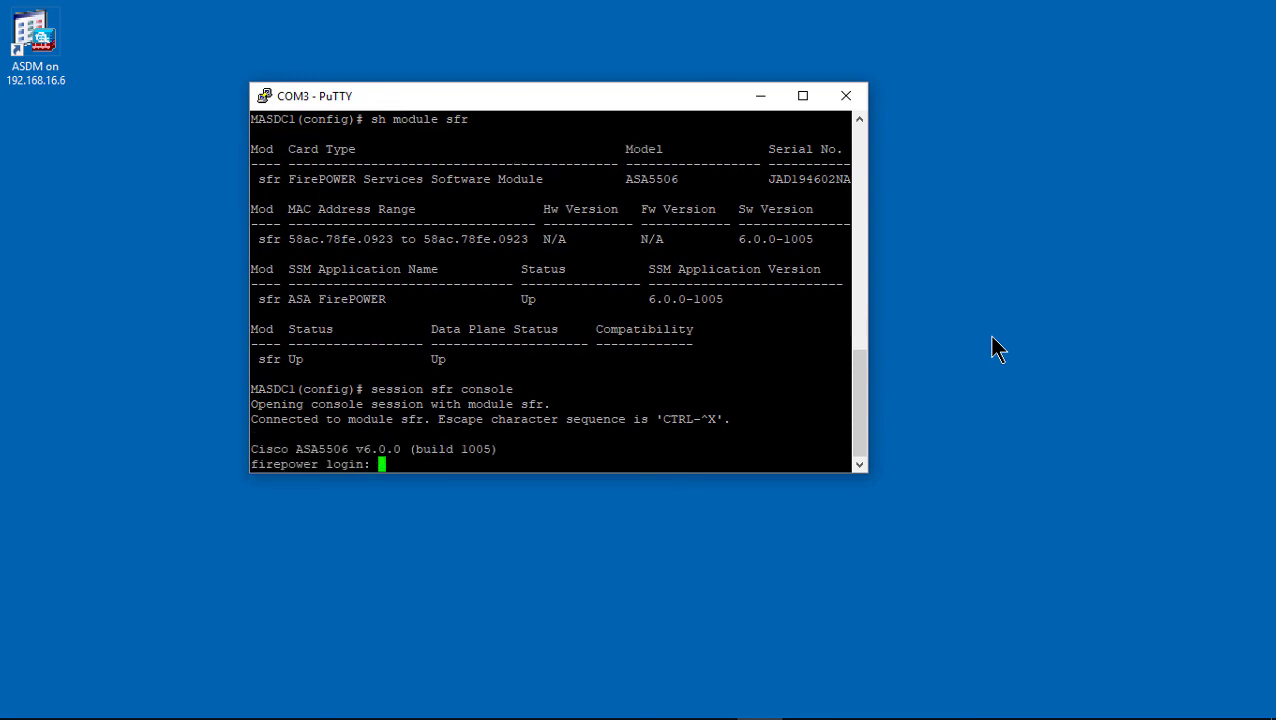
text(admin)
key(Return)
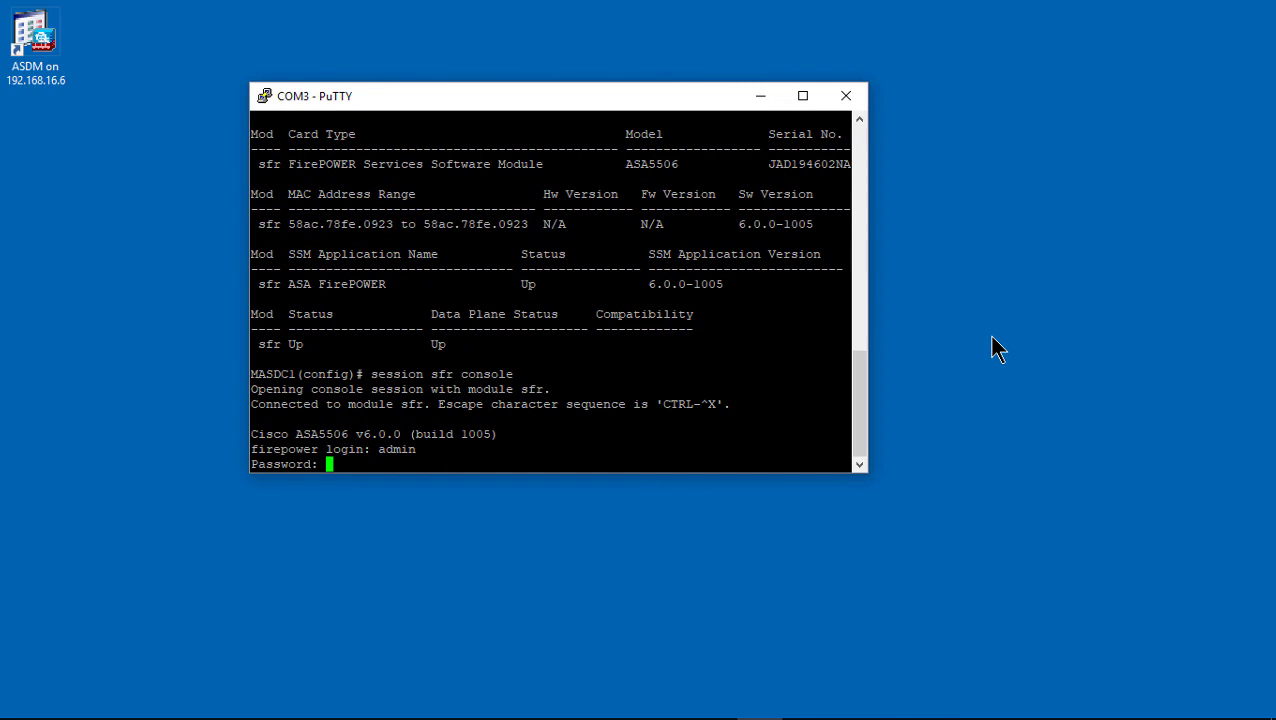
key(Return)
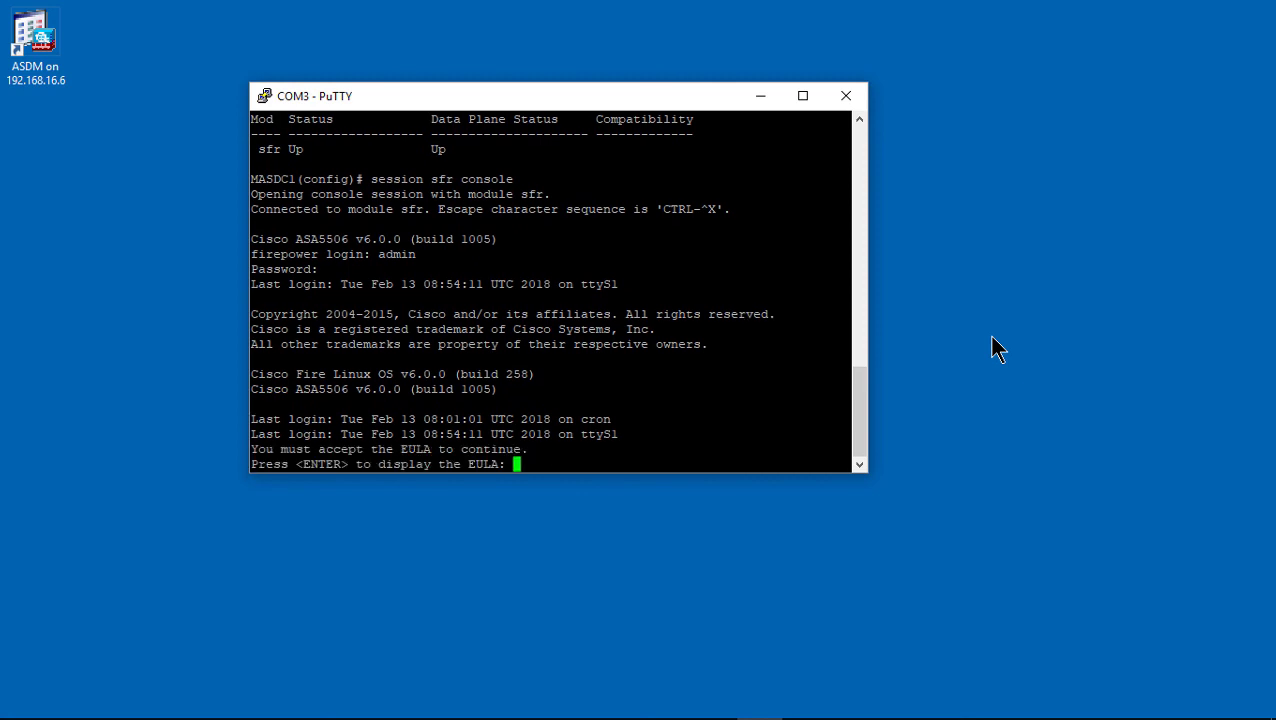
key(Return)
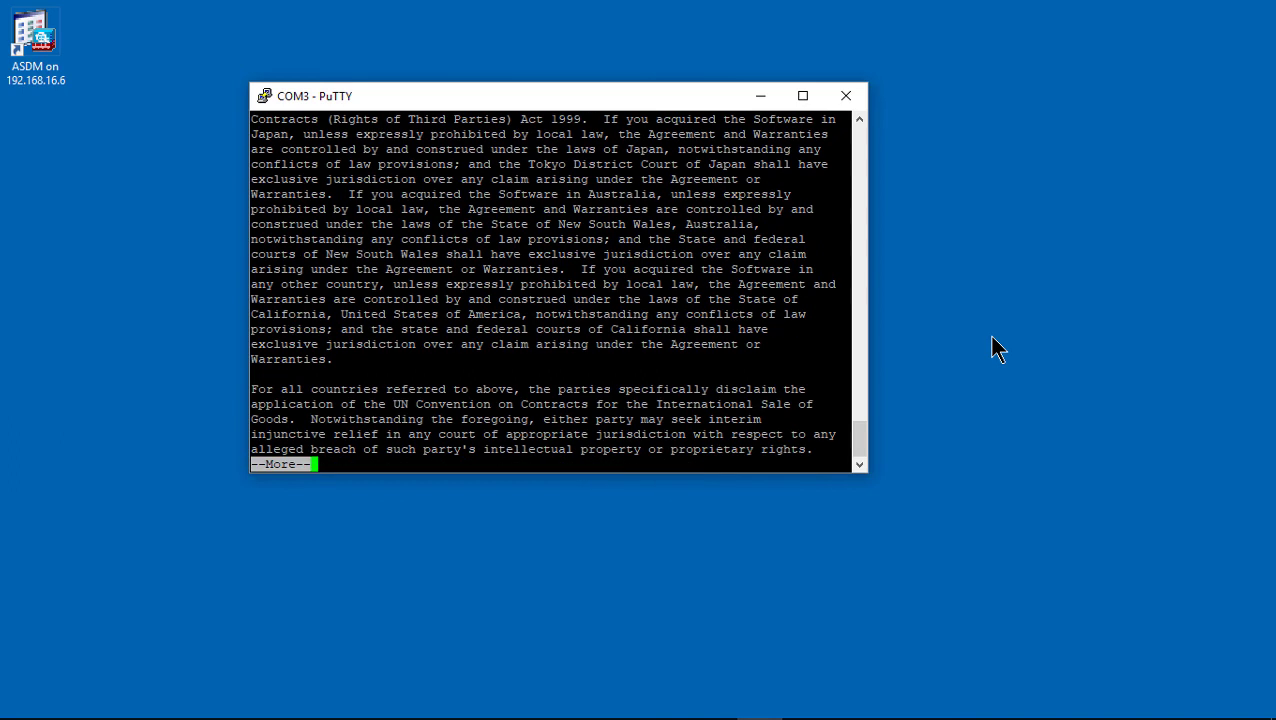
key(space)
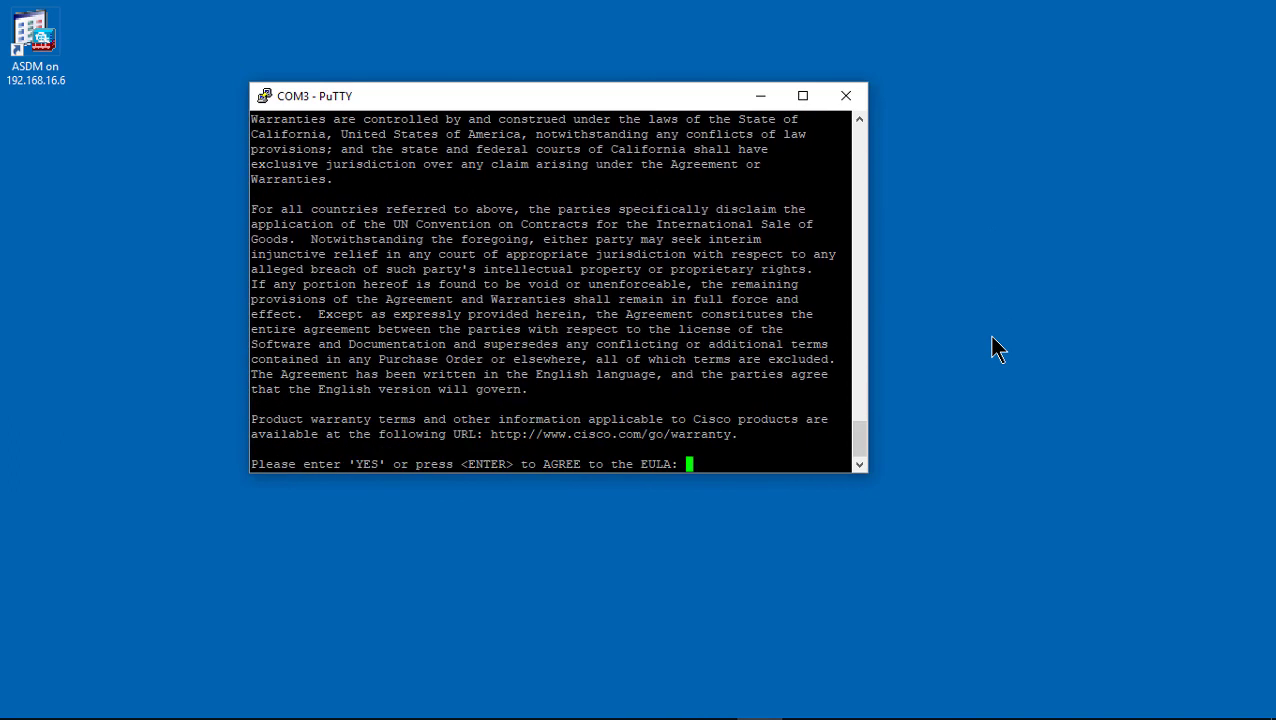
Accept the EULA with 'yes', then enter and confirm a new admin password
text(yes)
key(Return)
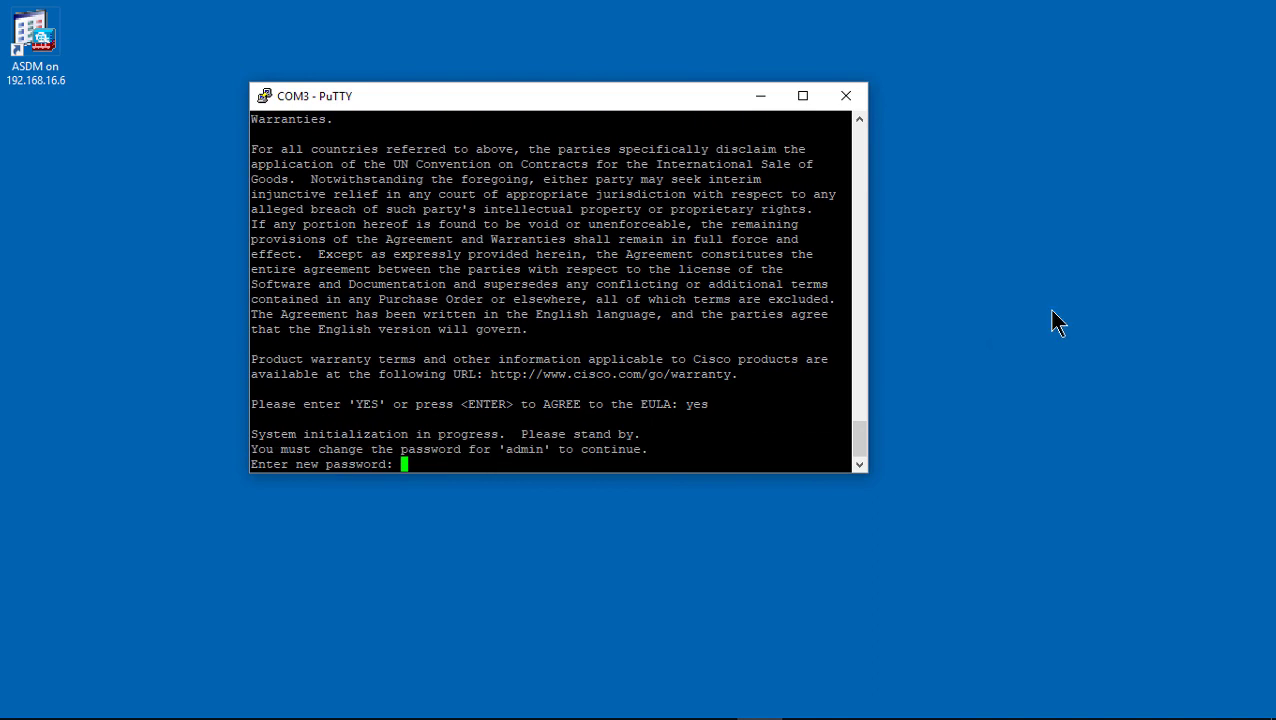
key(Return)
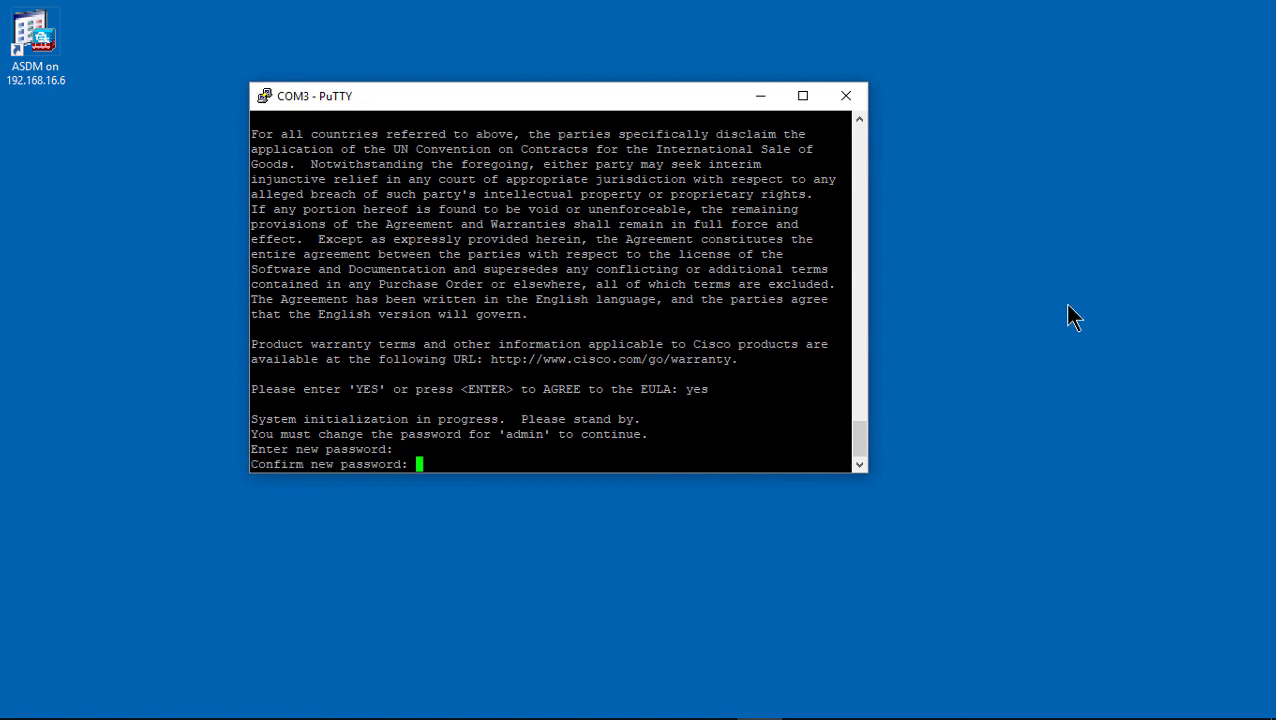
key(Return)
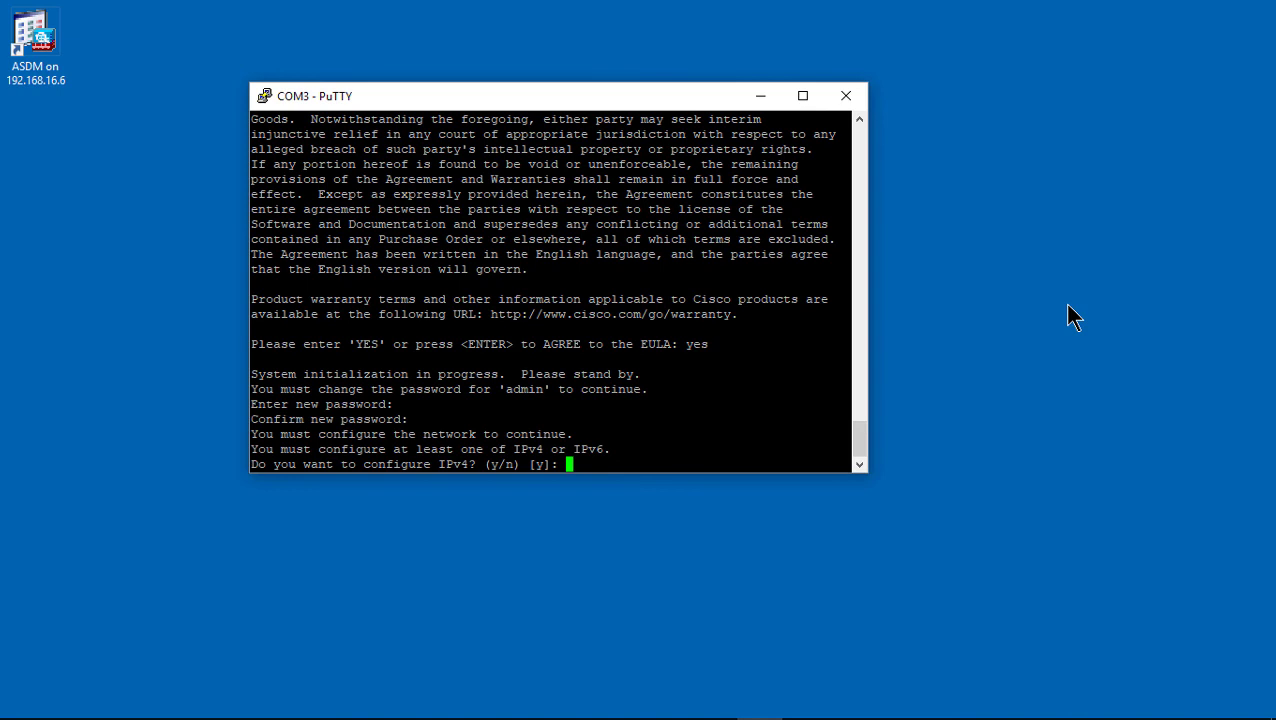
Configure IPv4 manually (no IPv6) with address 192.168.6.253 and default netmask 255.255.255.0
key(Return)
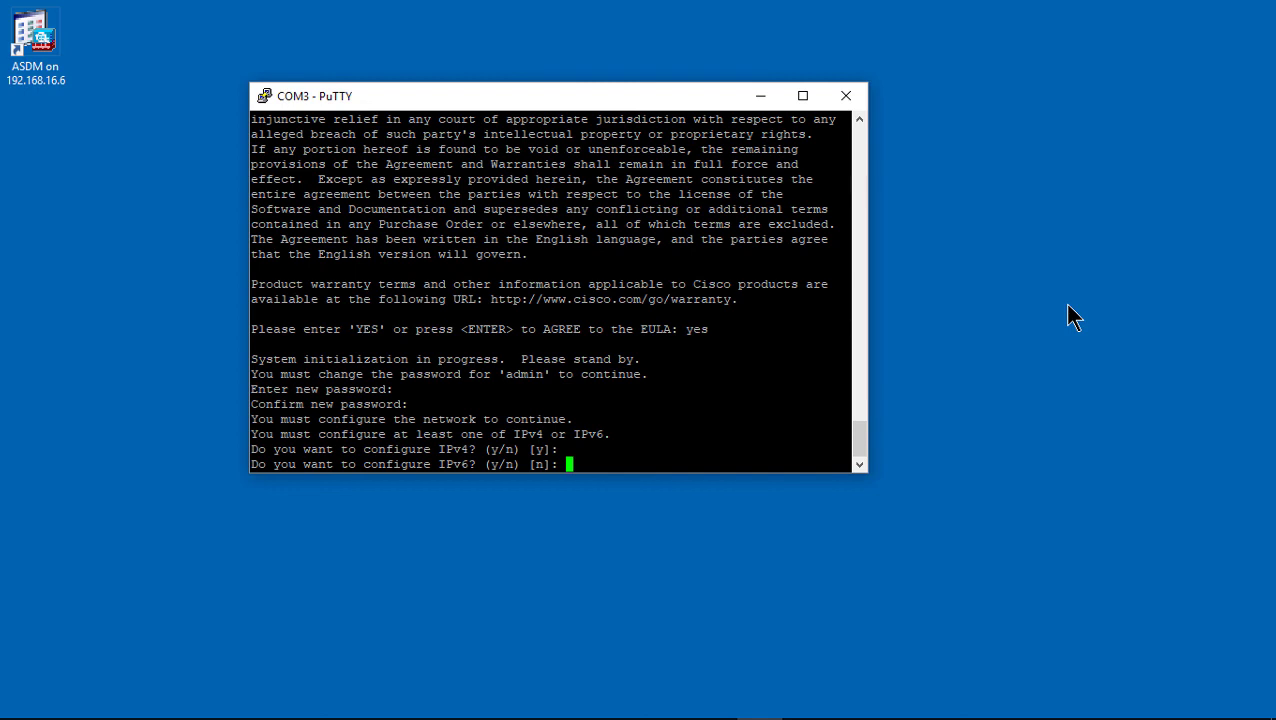
key(Return)
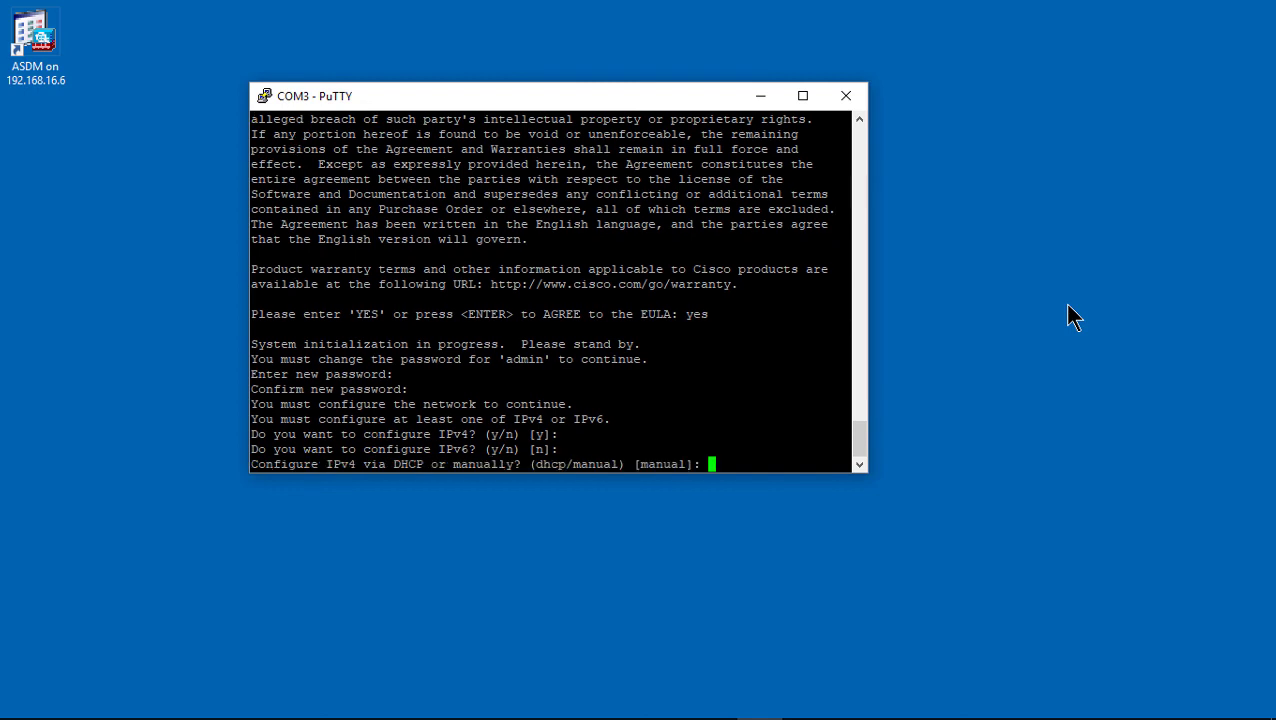
key(Return)
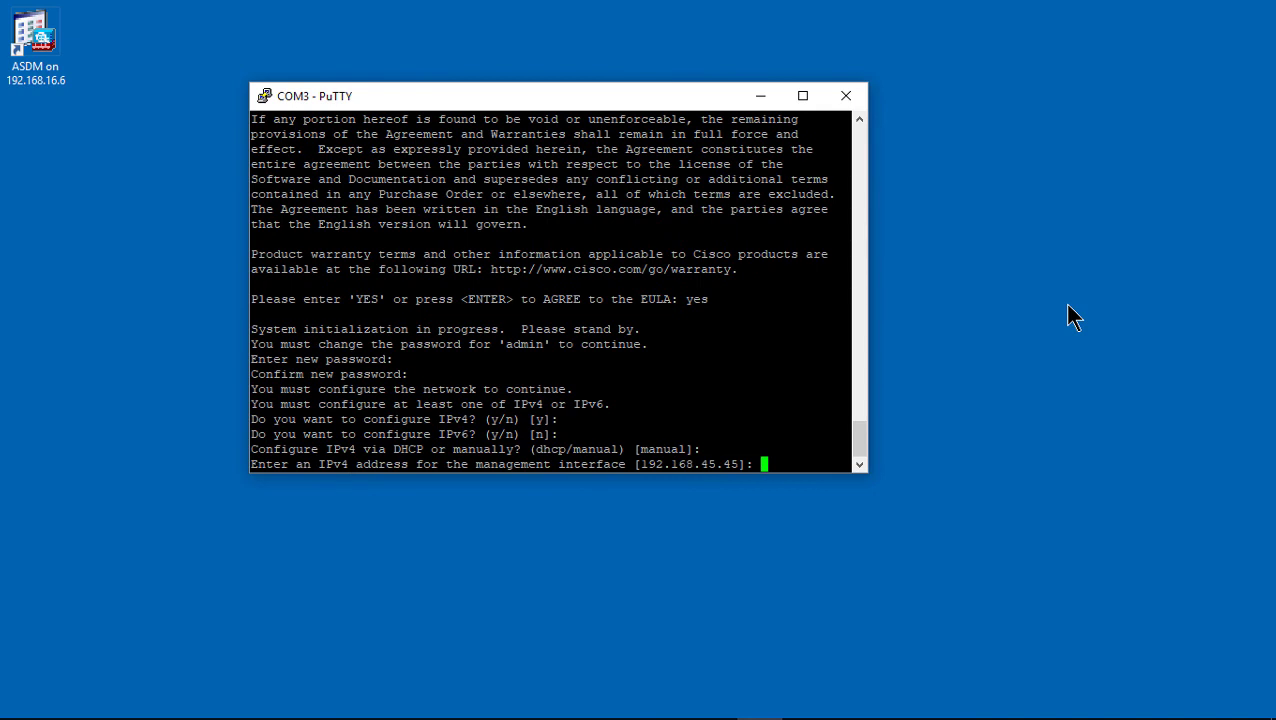
text(192.168.1)
key(BackSpace)
text(68.6.253)
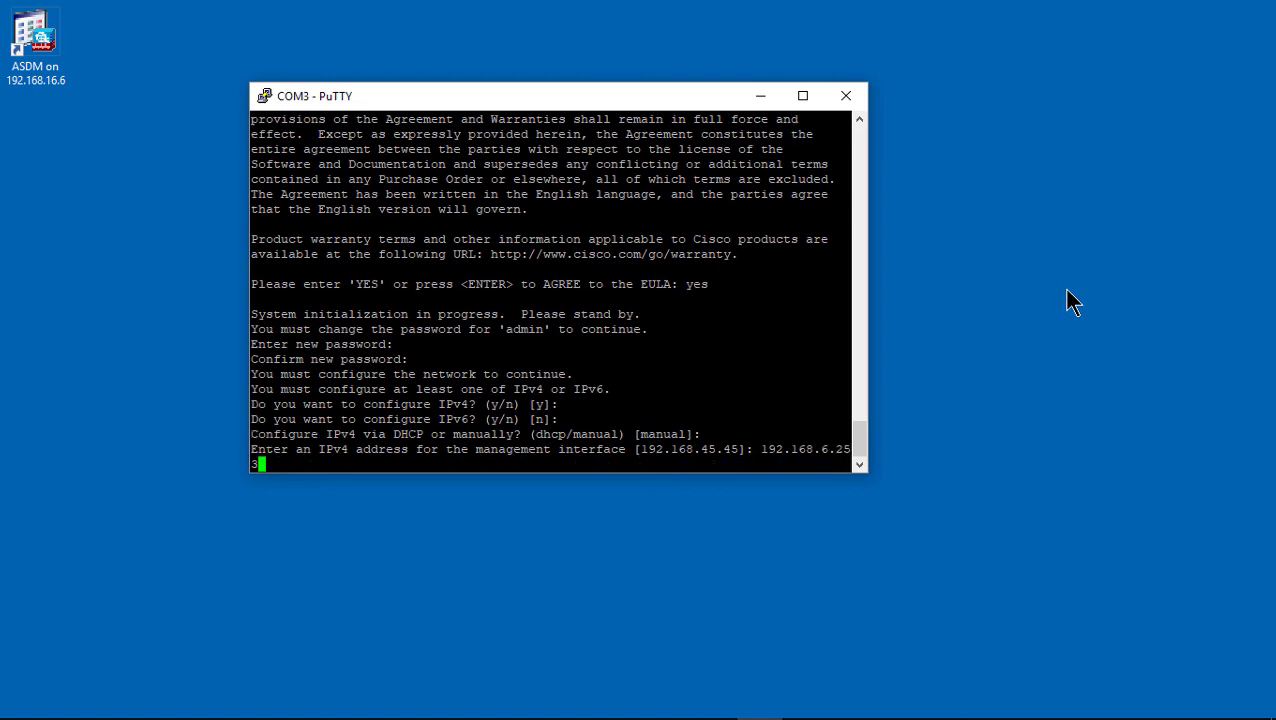
key(Return)
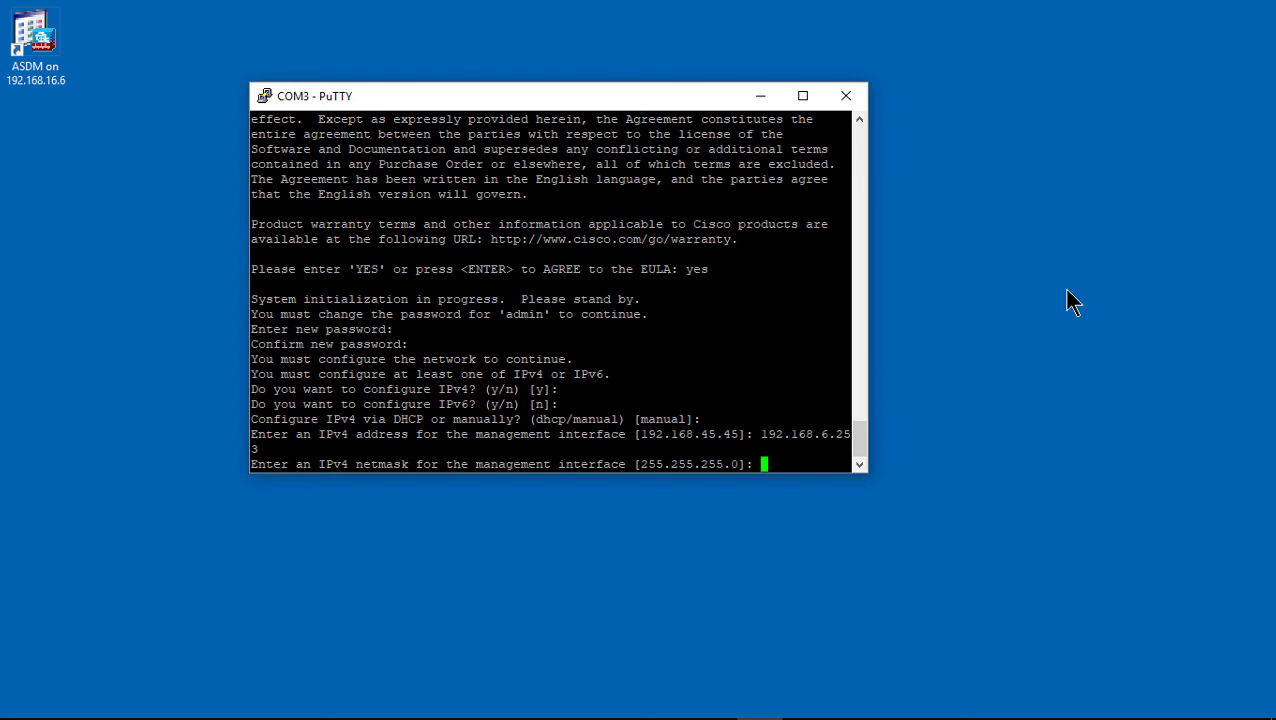
key(Return)
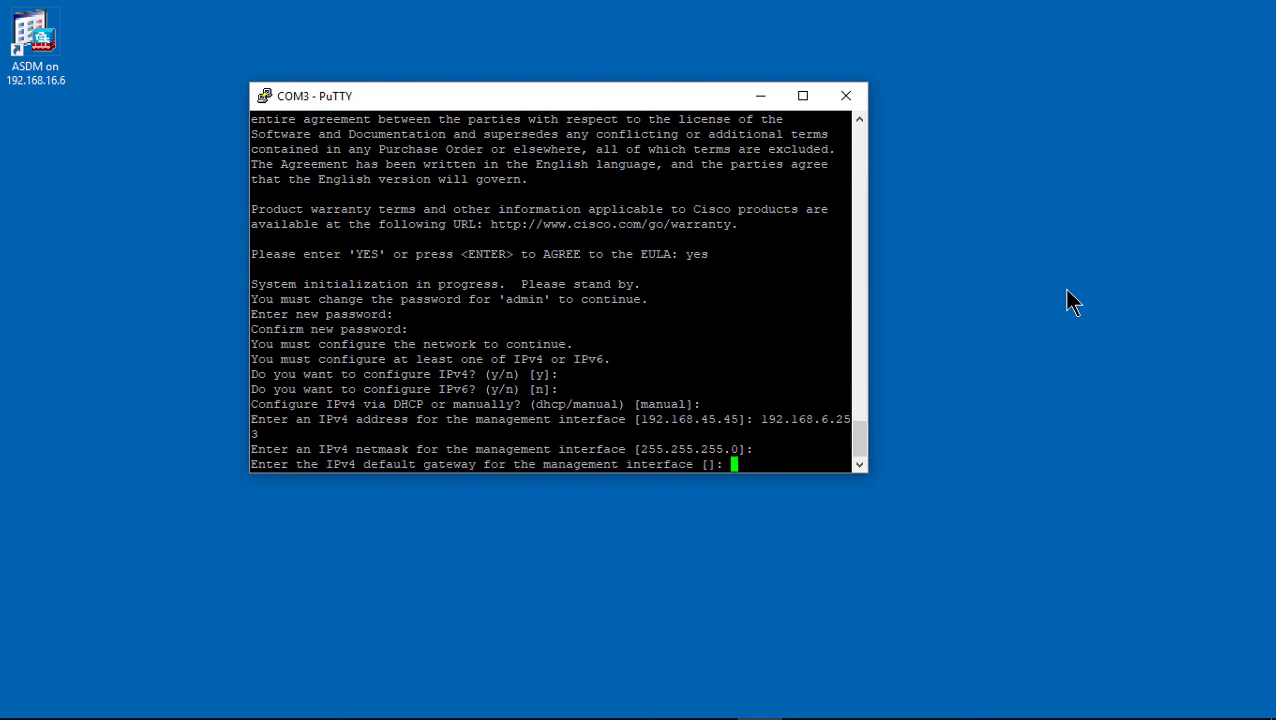
Set gateway 192.168.16.6 and DNS 8.8.8.8, keeping hostname firepower and search domain example.net
text(192.168.16.6)
key(Return)
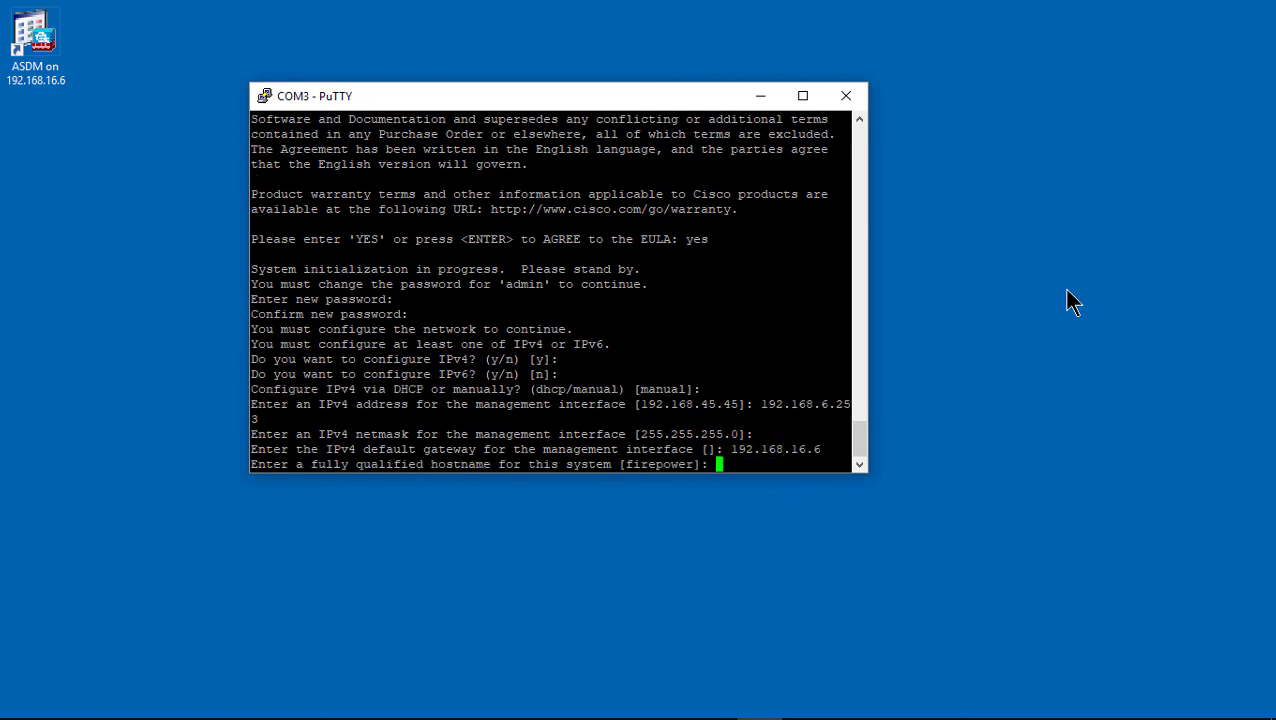
key(Return)
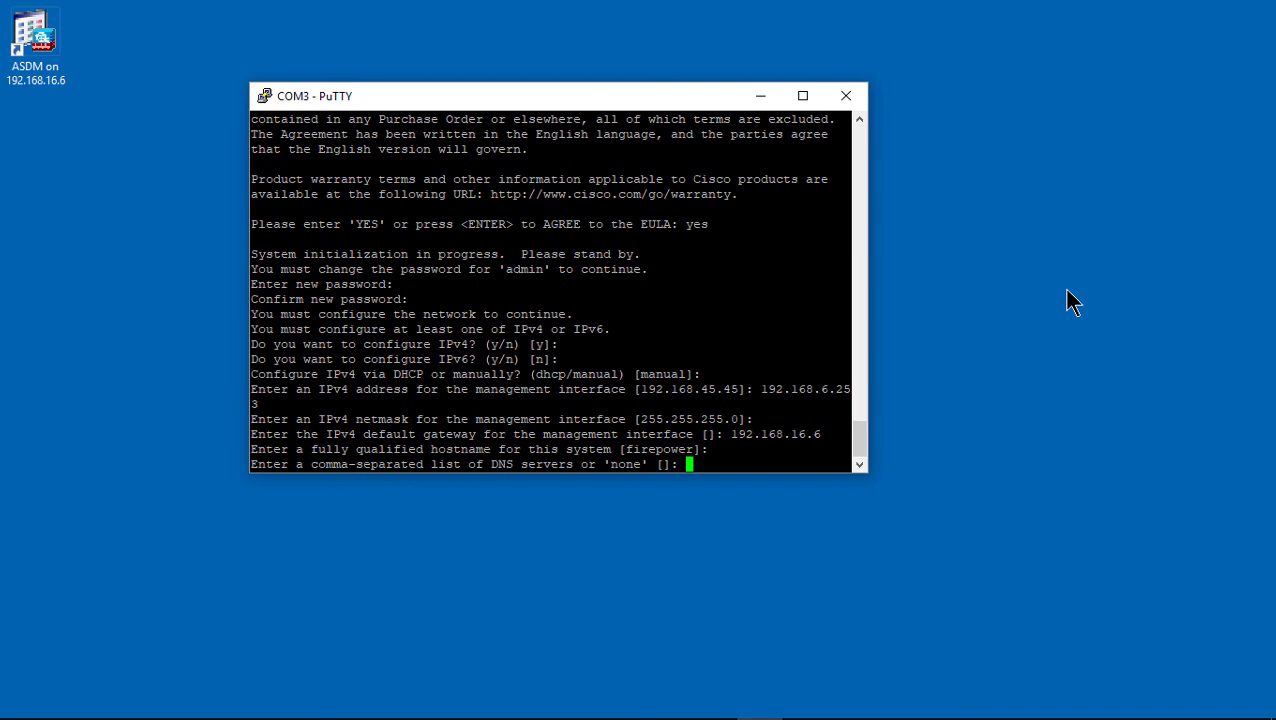
text(8.8.8.8)
key(Return)
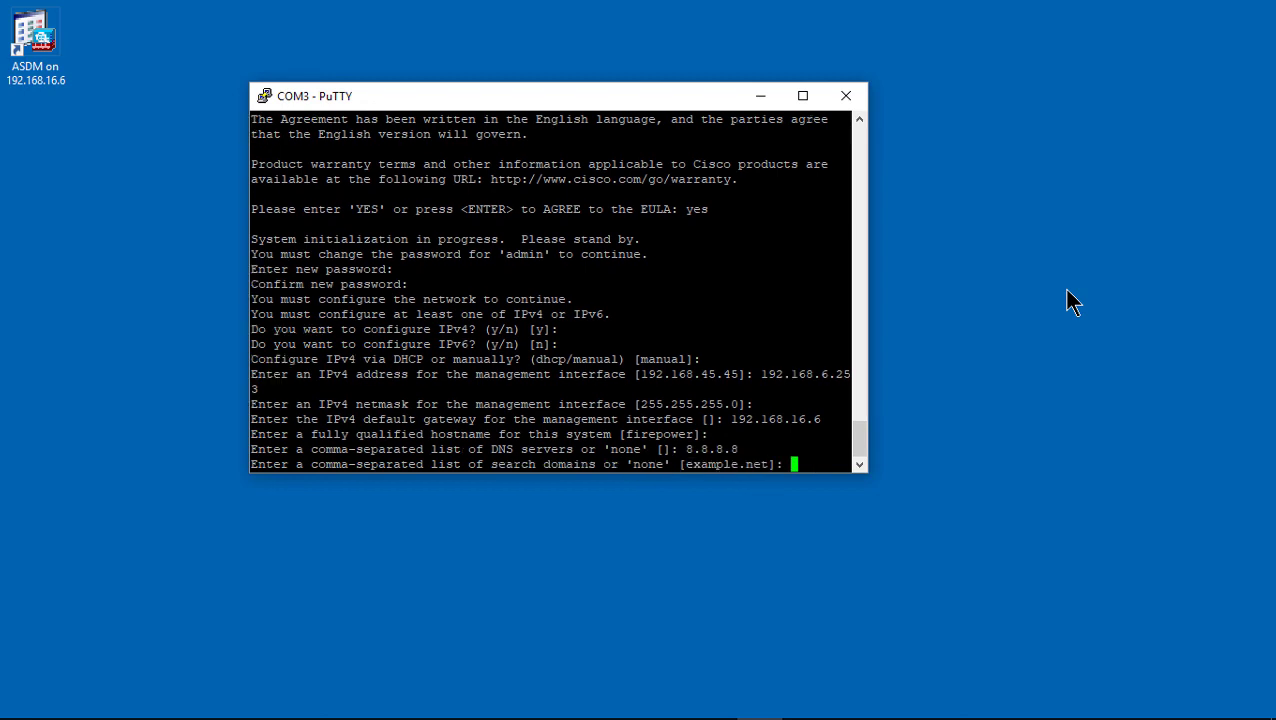
key(Return)
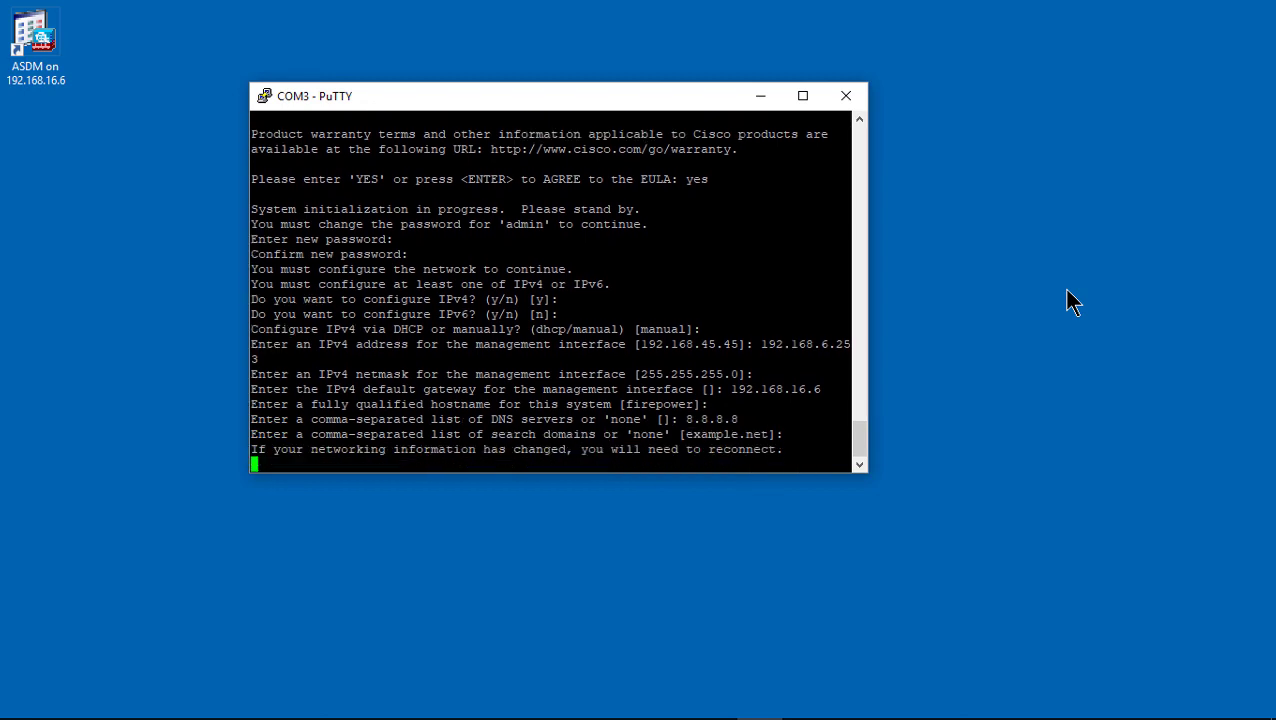